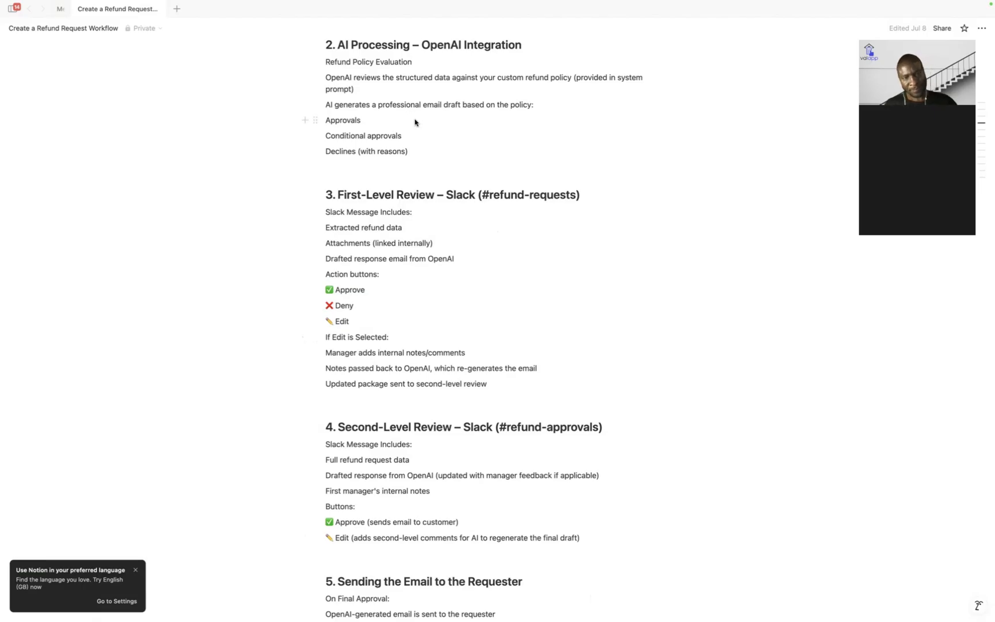
Step: Read through the refund request workflow specification, from the Gmail trigger section to the Slack review levels
{"action": "scroll", "coordinate": [453, 271], "scroll_direction": "up", "scroll_amount": 1}
{"action": "scroll", "coordinate": [453, 271], "scroll_direction": "up", "scroll_amount": 12}
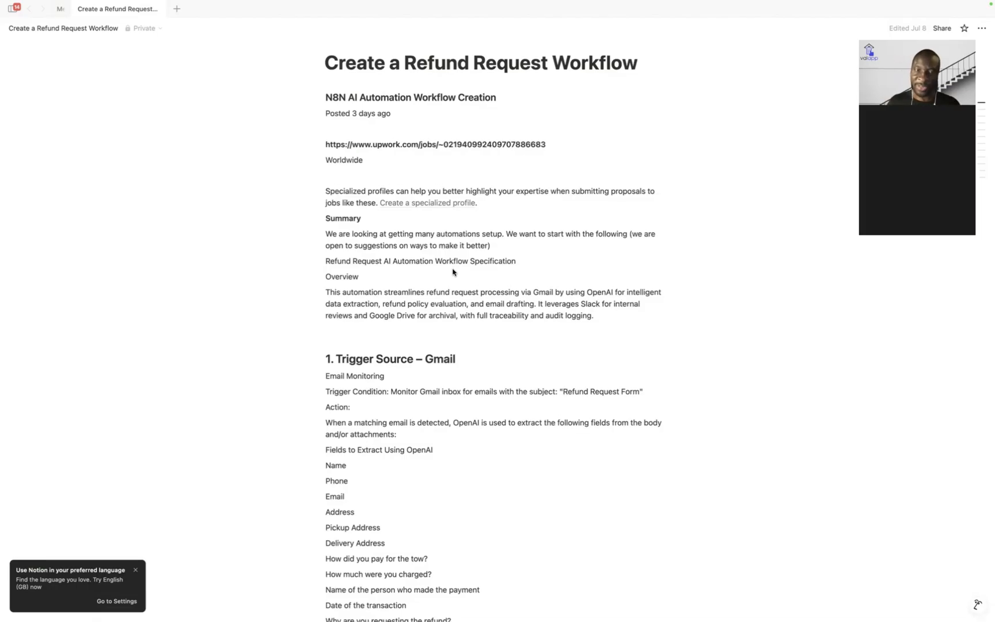
{"action": "scroll", "coordinate": [453, 271], "scroll_direction": "down", "scroll_amount": 5}
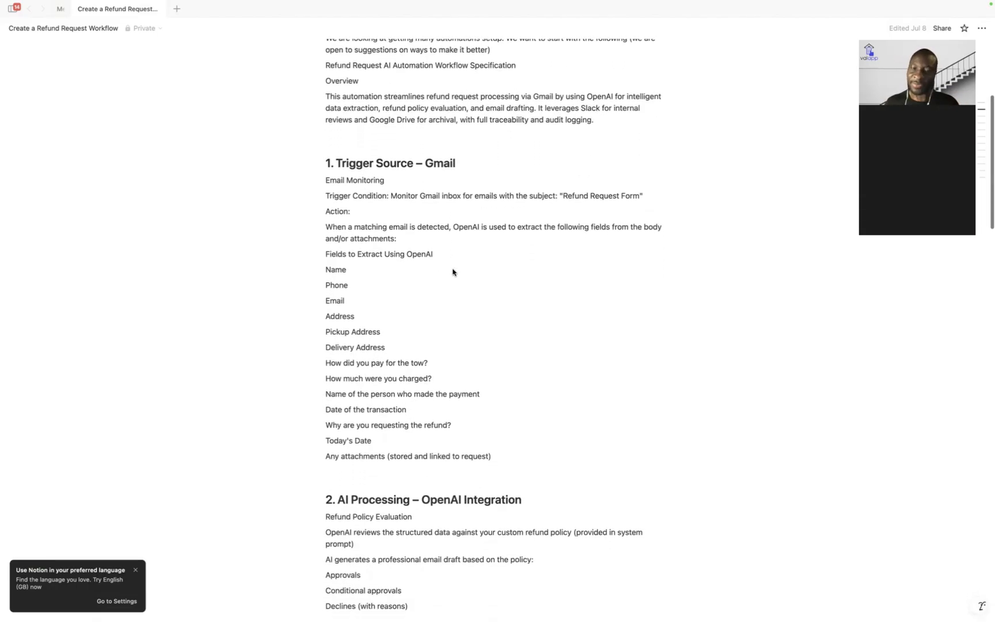
{"action": "scroll", "coordinate": [452, 272], "scroll_direction": "down", "scroll_amount": 3}
{"action": "scroll", "coordinate": [452, 272], "scroll_direction": "down", "scroll_amount": 3}
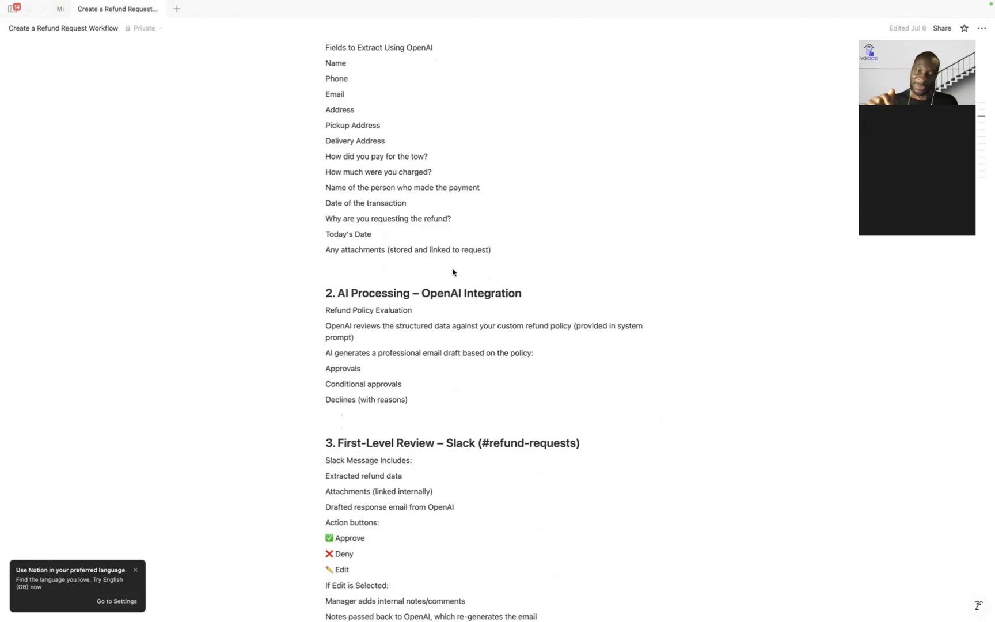
{"action": "key", "text": "ctrl+Left"}
{"action": "key", "text": "ctrl+Right"}
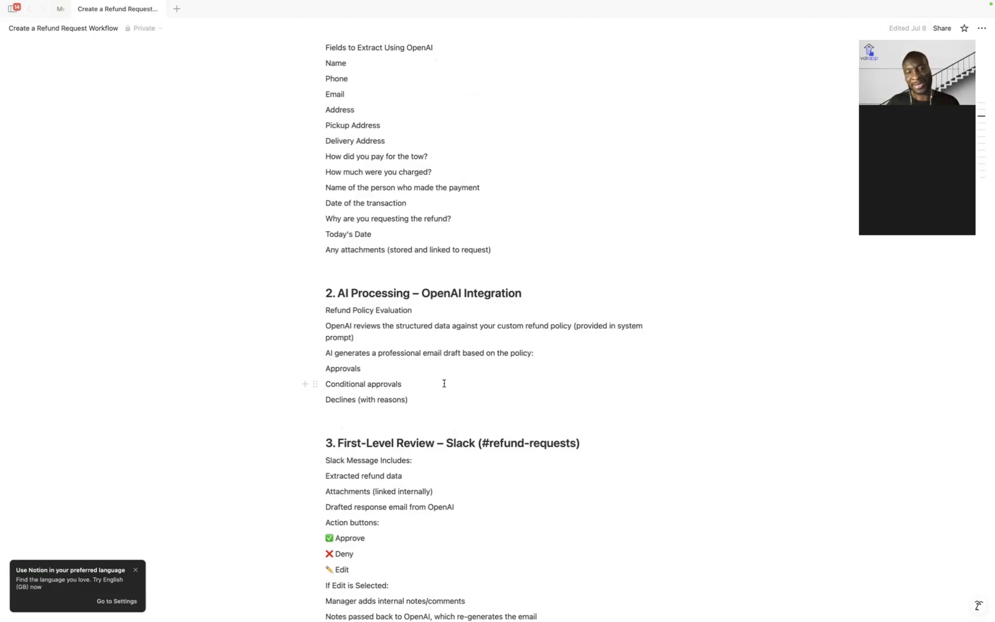
{"action": "scroll", "coordinate": [444, 383], "scroll_direction": "down", "scroll_amount": 10}
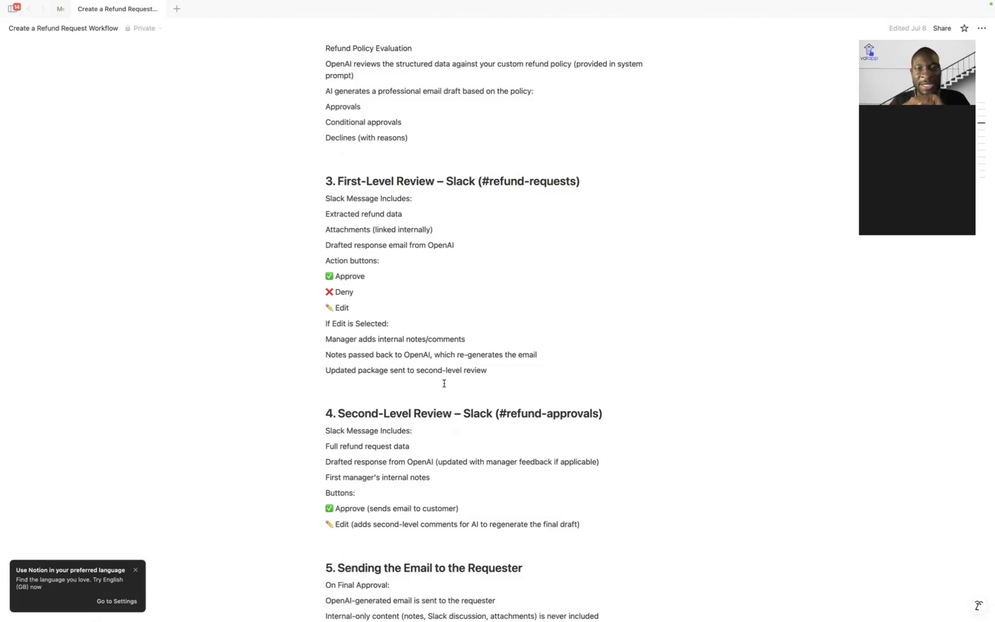
Step: Switch to n8n in the browser, open the refund request workflow and examine its node chain from Gmail Trigger to Slack message
{"action": "key", "text": "ctrl+Right"}
{"action": "key", "text": "ctrl+Right"}
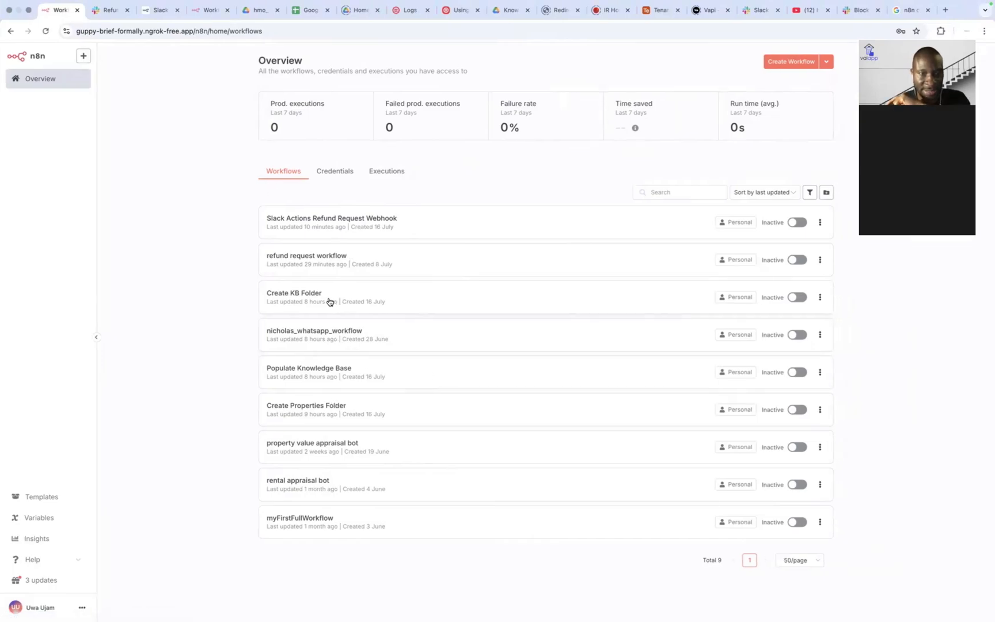
{"action": "left_click", "coordinate": [364, 264]}
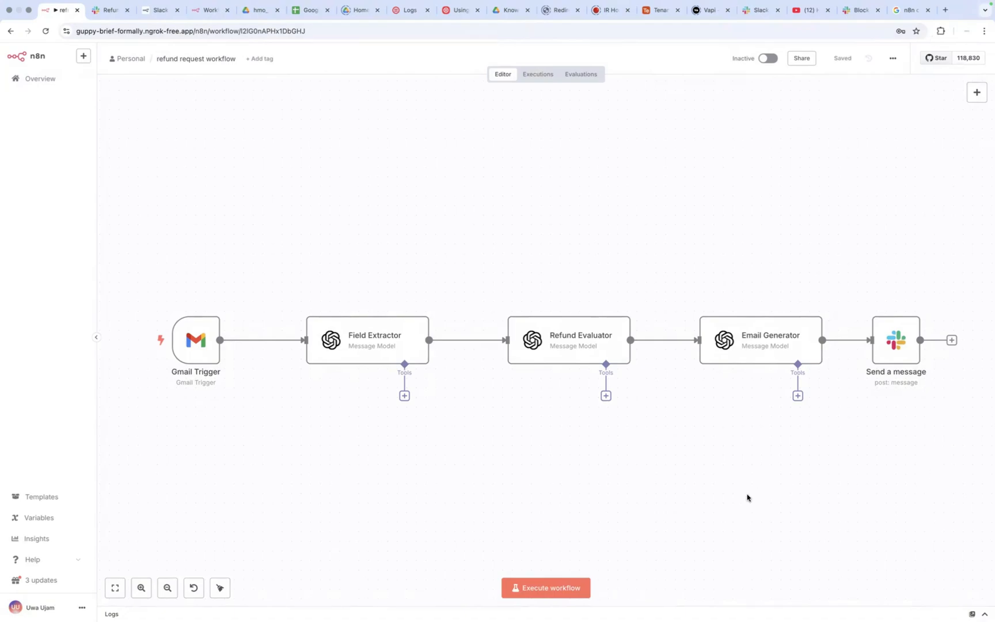
{"action": "scroll", "coordinate": [726, 488], "scroll_direction": "down", "scroll_amount": 1}
{"action": "scroll", "coordinate": [726, 488], "scroll_direction": "right", "scroll_amount": 1}
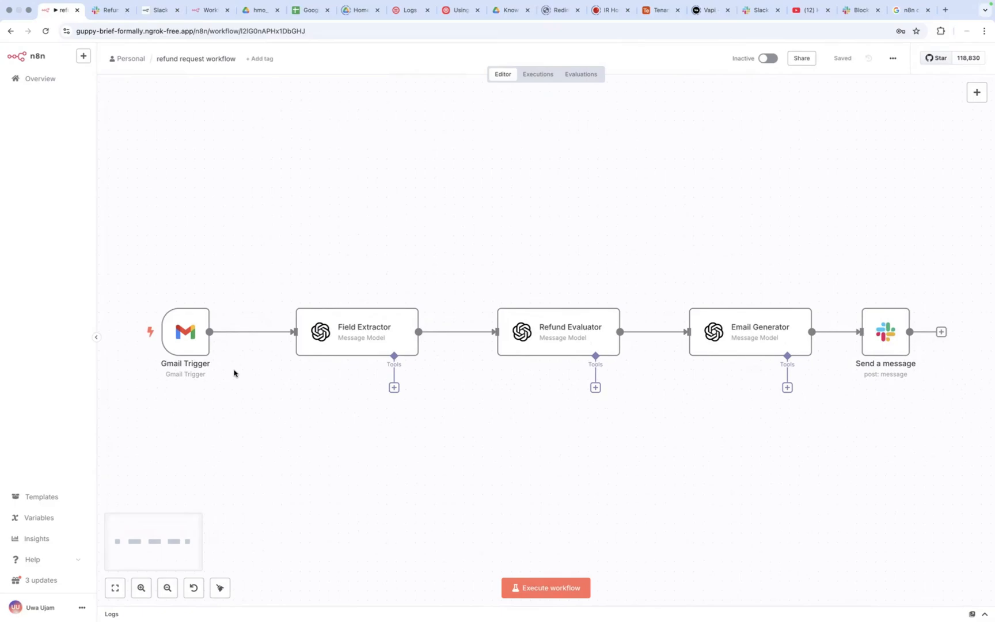
{"action": "mouse_move", "coordinate": [190, 346]}
{"action": "scroll", "coordinate": [834, 401], "scroll_direction": "right", "scroll_amount": 2}
{"action": "scroll", "coordinate": [834, 402], "scroll_direction": "right", "scroll_amount": 2}
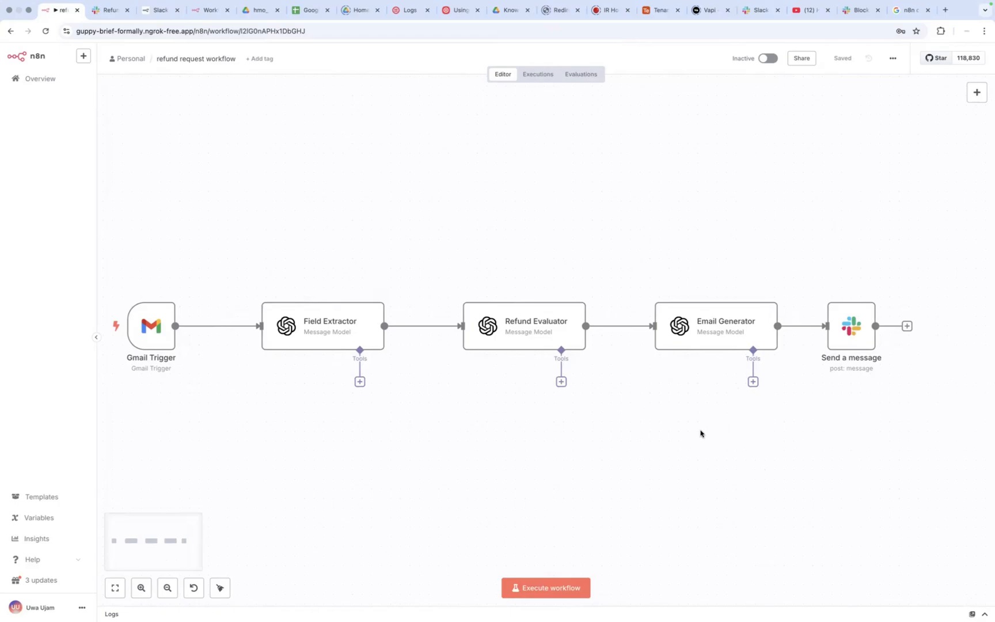
Step: Switch to Slack and create a blank public channel named ai-test-channel without adding people
{"action": "key", "text": "super+Tab"}
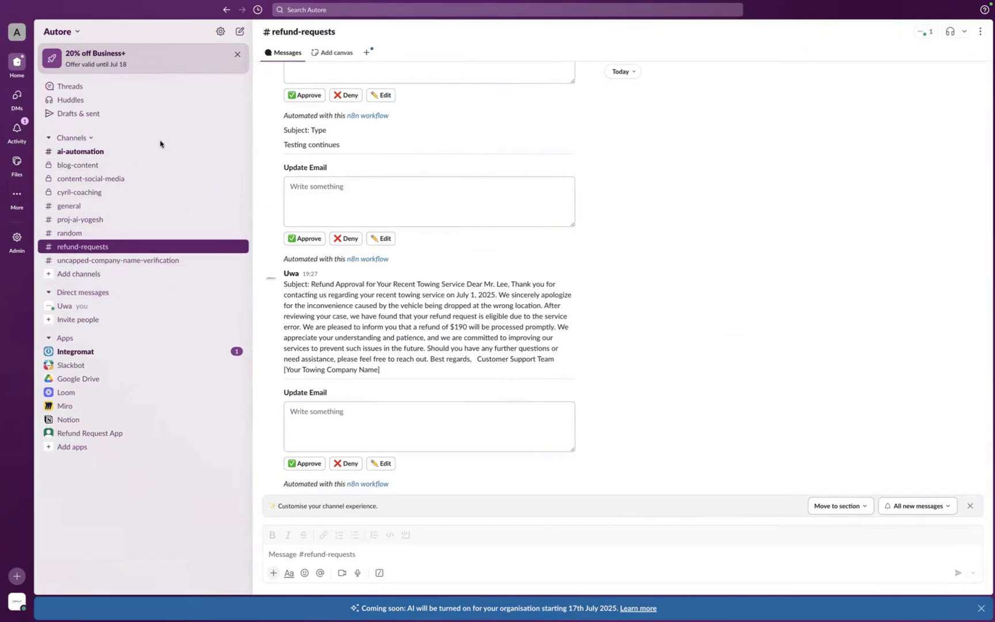
{"action": "left_click", "coordinate": [92, 140]}
{"action": "mouse_move", "coordinate": [133, 151]}
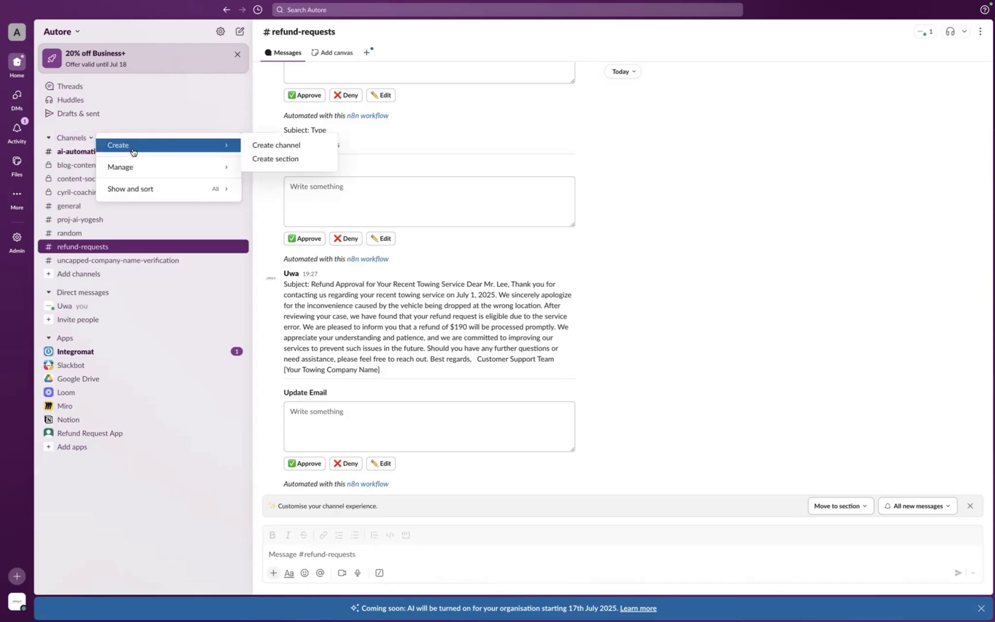
{"action": "left_click", "coordinate": [273, 151]}
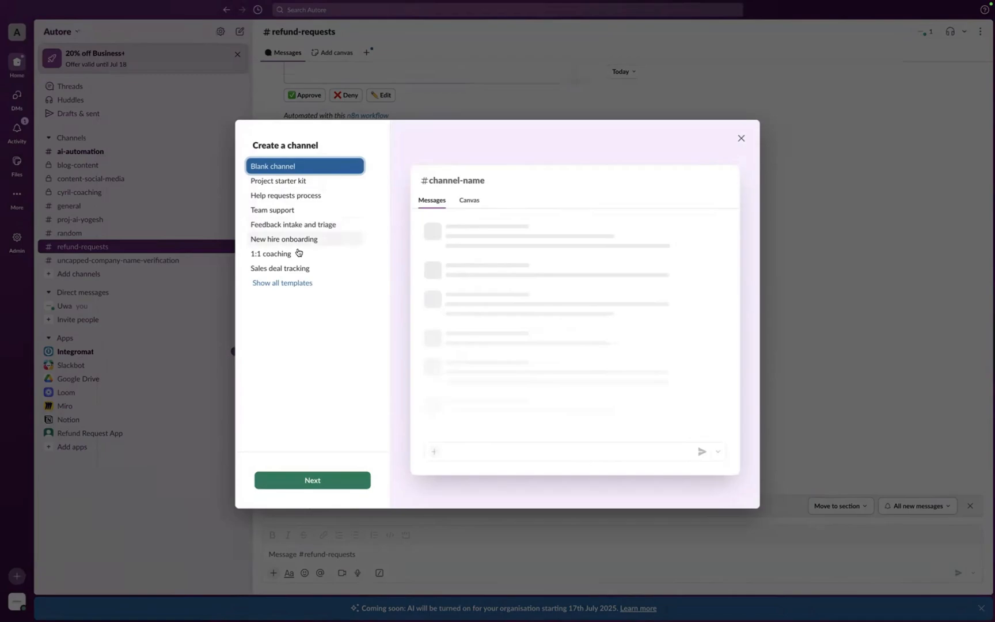
{"action": "left_click", "coordinate": [326, 479]}
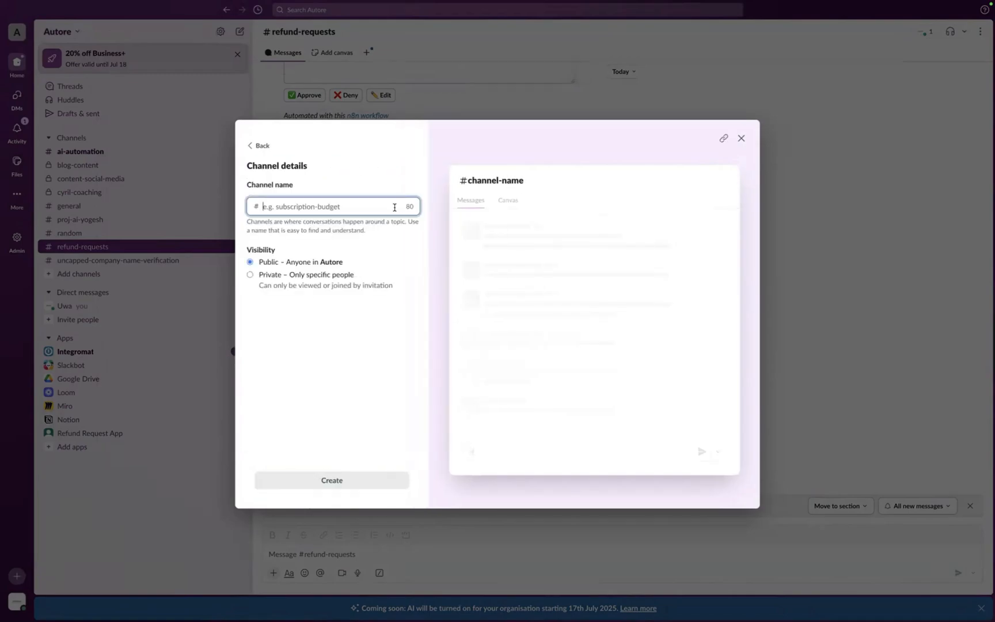
{"action": "left_click", "coordinate": [395, 207]}
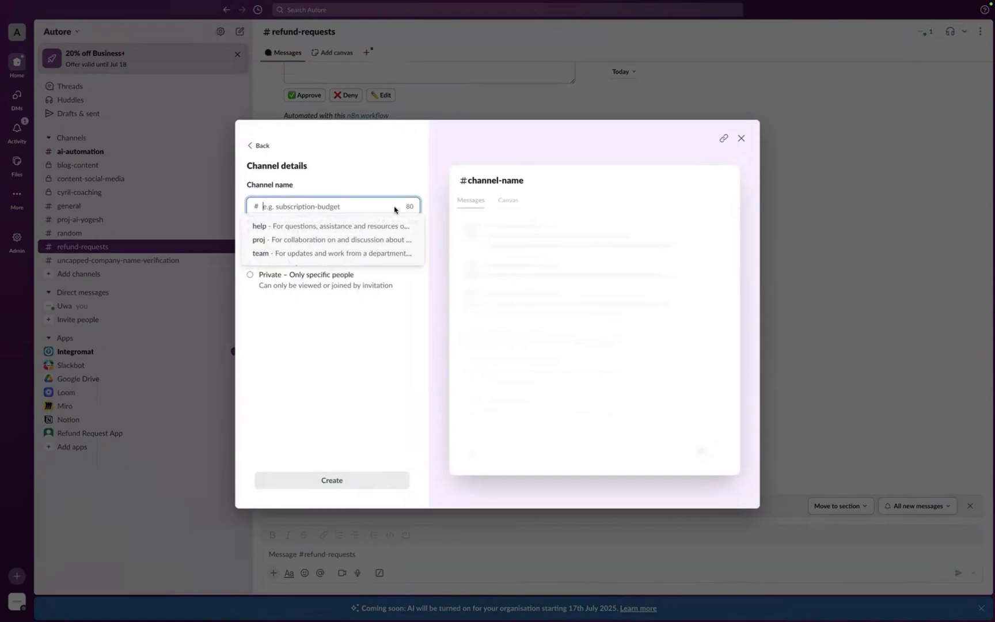
{"action": "type", "text": "ai"}
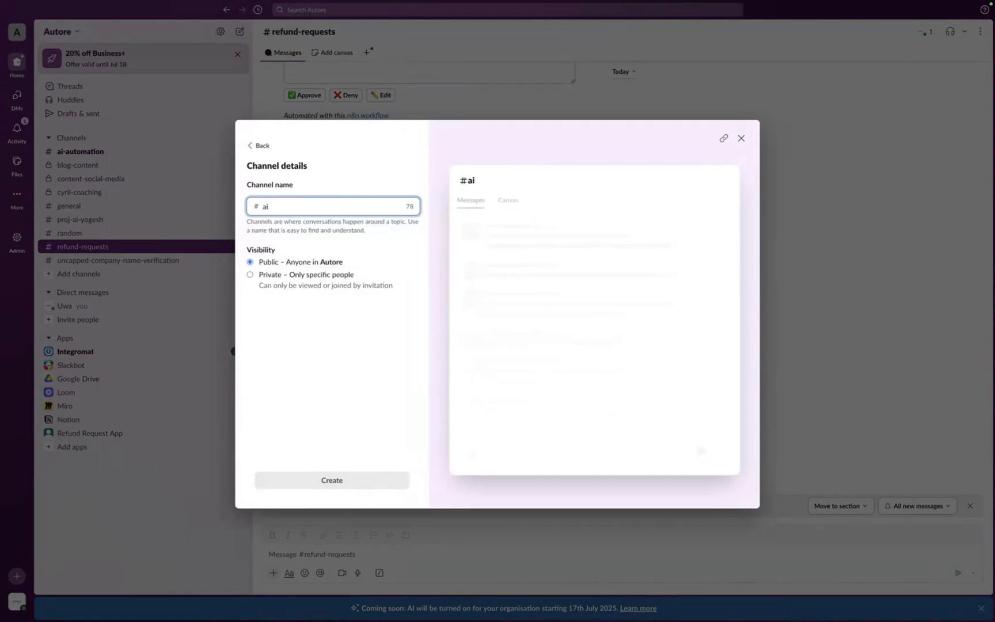
{"action": "type", "text": "-test-"}
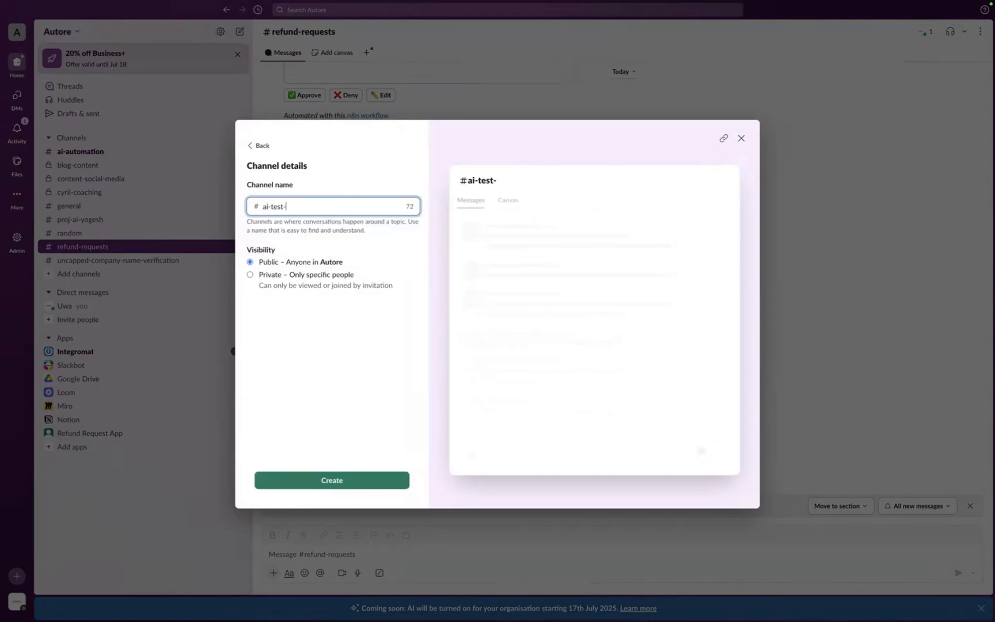
{"action": "type", "text": "channel"}
{"action": "left_click", "coordinate": [339, 479]}
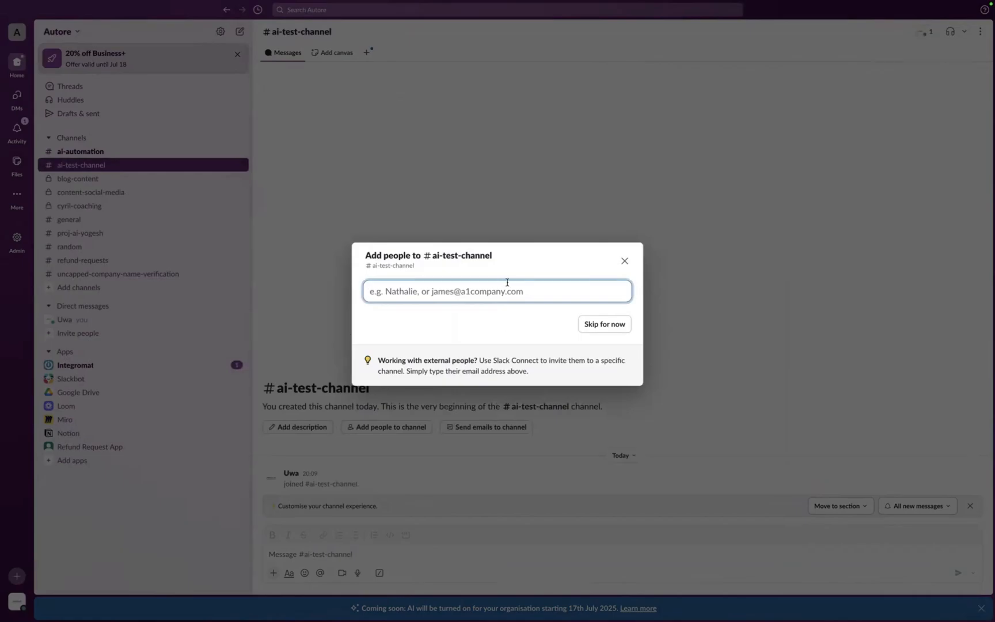
{"action": "left_click", "coordinate": [600, 329]}
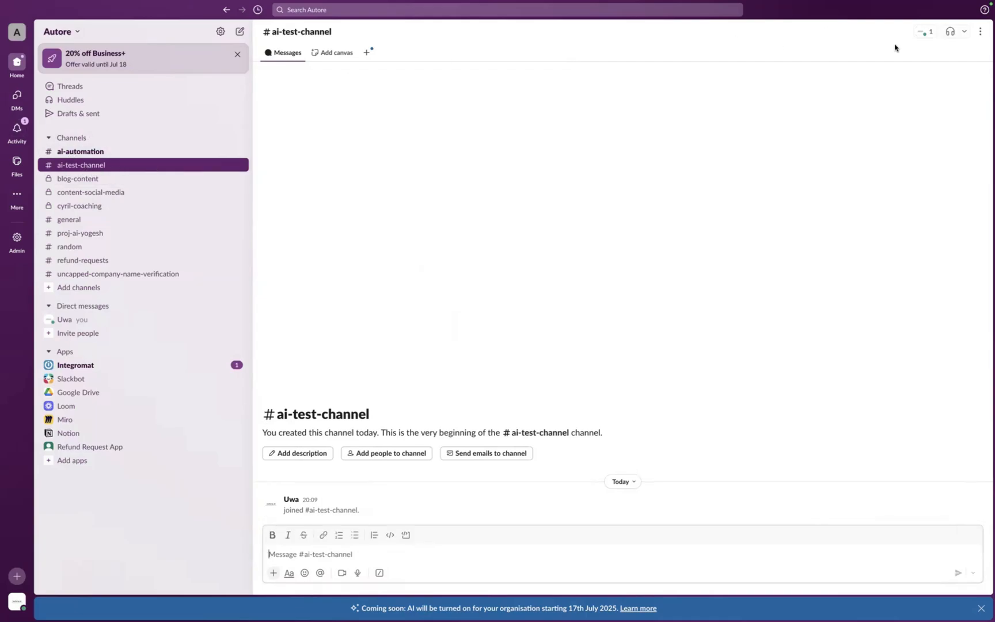
Step: View the new channel's available options, dismiss them and open the refund-requests channel
{"action": "left_click", "coordinate": [980, 31]}
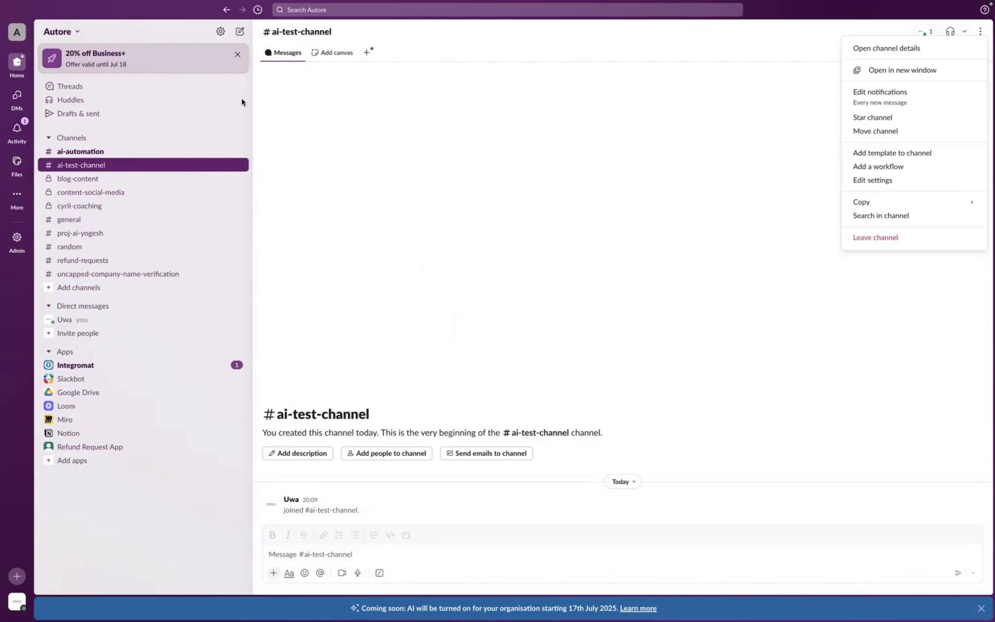
{"action": "left_click", "coordinate": [97, 265]}
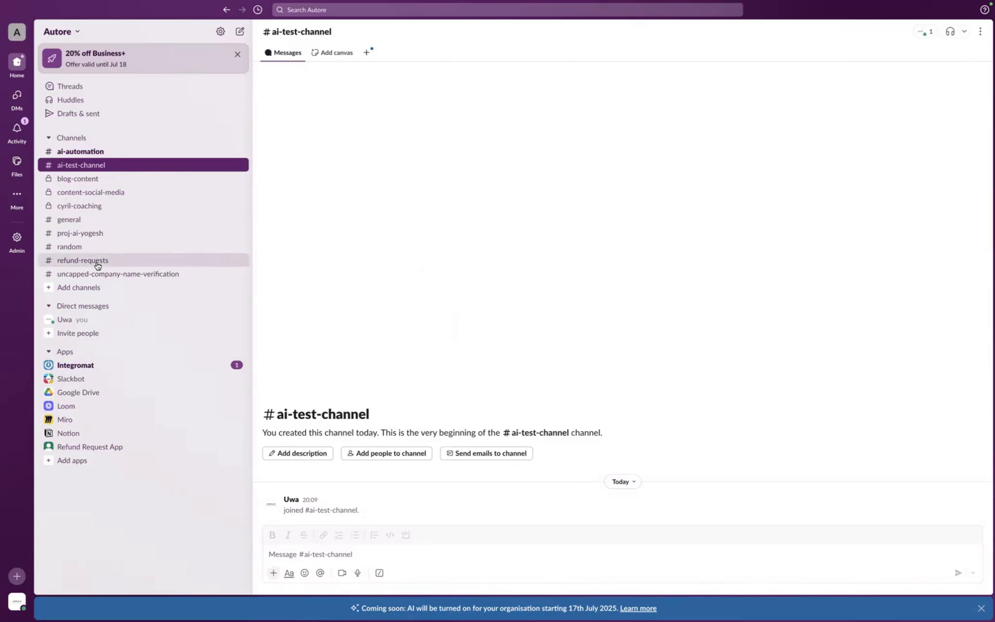
{"action": "left_click", "coordinate": [99, 265]}
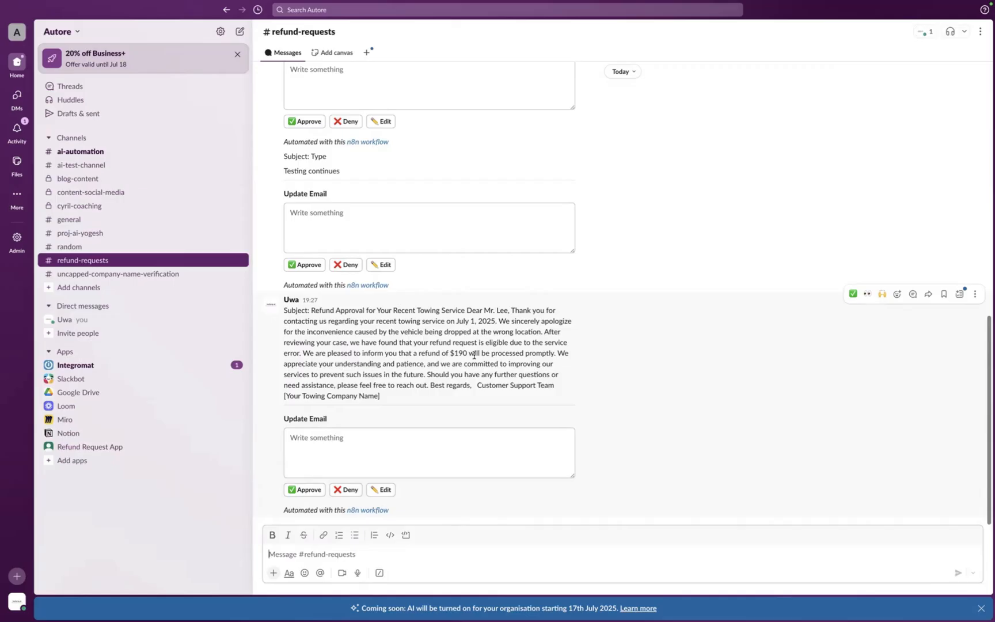
{"action": "key", "text": "ctrl+Right"}
{"action": "key", "text": "ctrl+Left"}
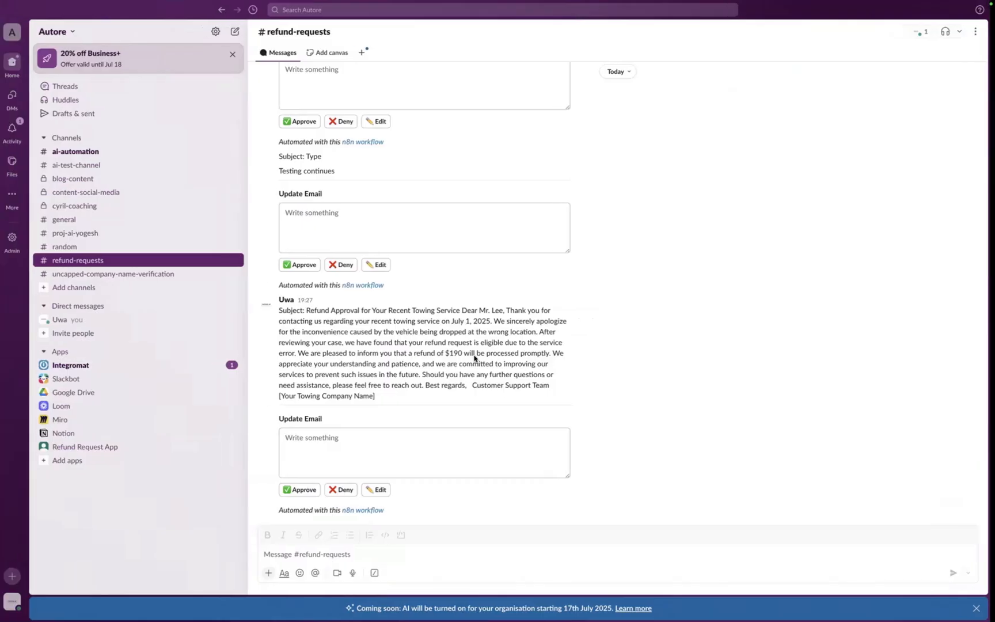
{"action": "key", "text": "ctrl+Left"}
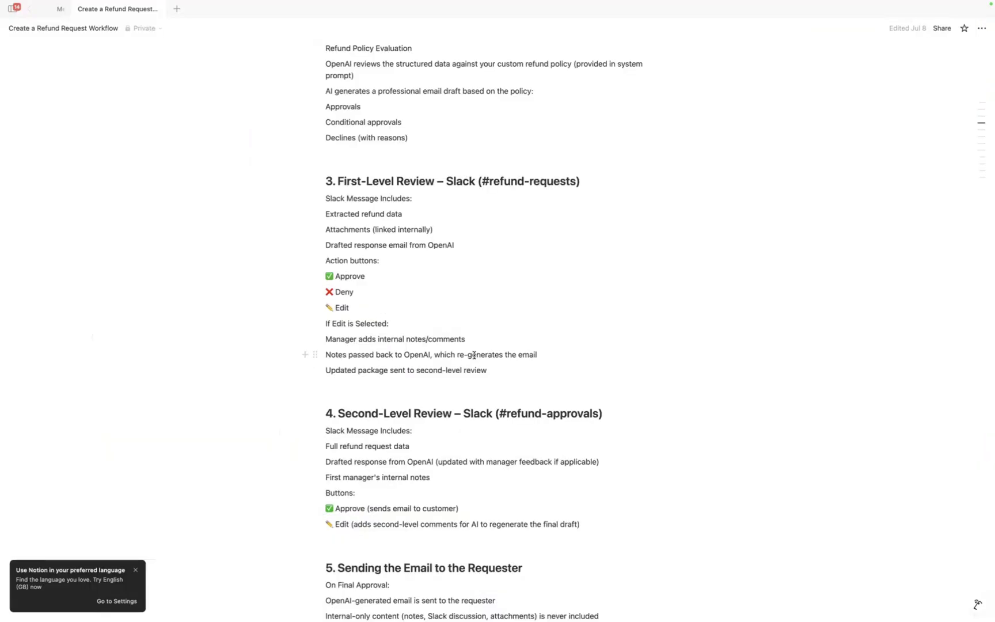
{"action": "key", "text": "ctrl+Left"}
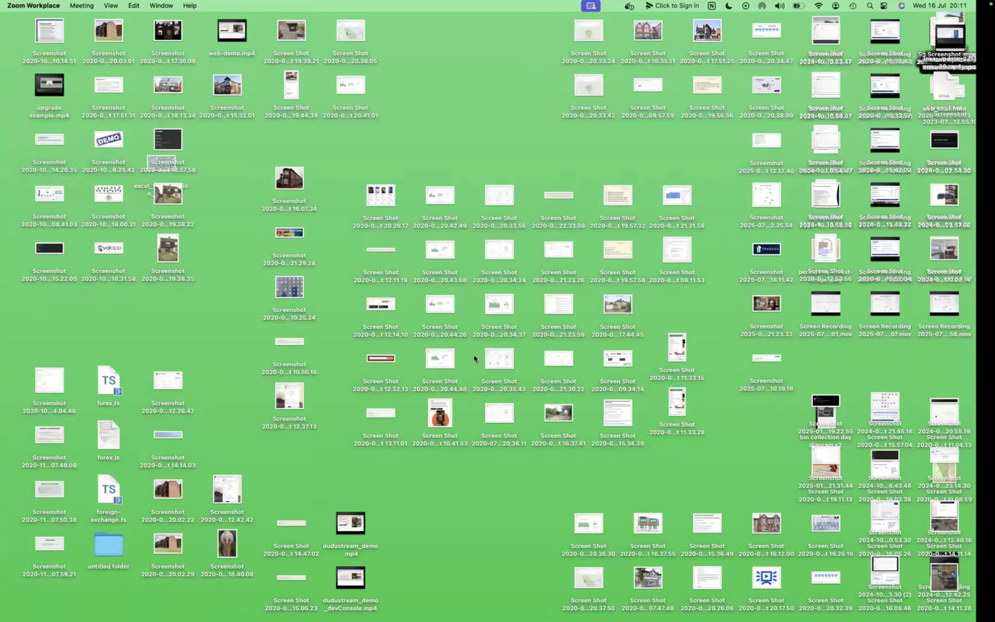
{"action": "key", "text": "ctrl+Right"}
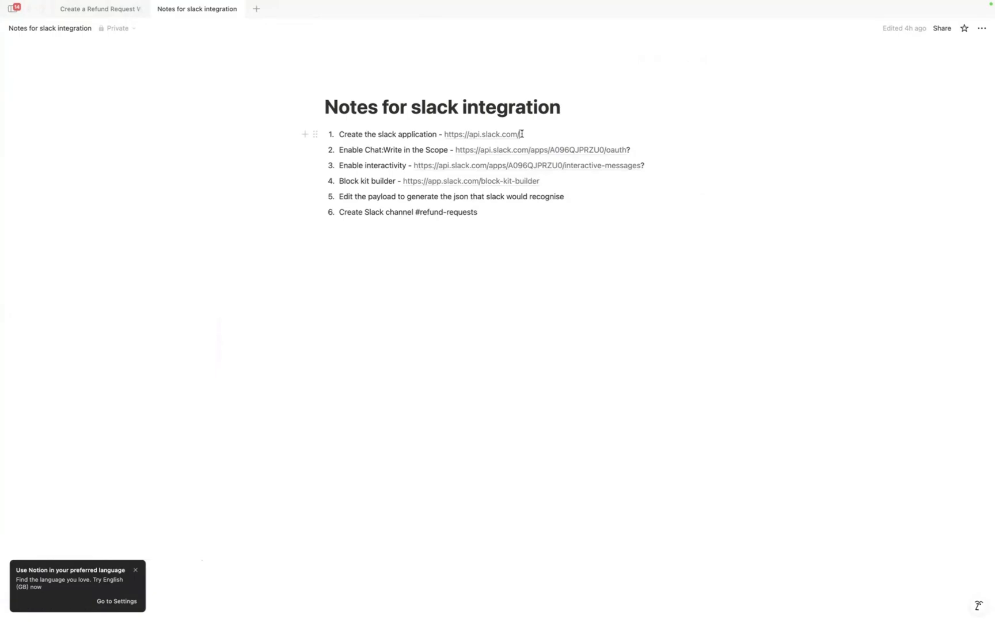
{"action": "left_click_drag", "start_coordinate": [521, 134], "coordinate": [441, 135]}
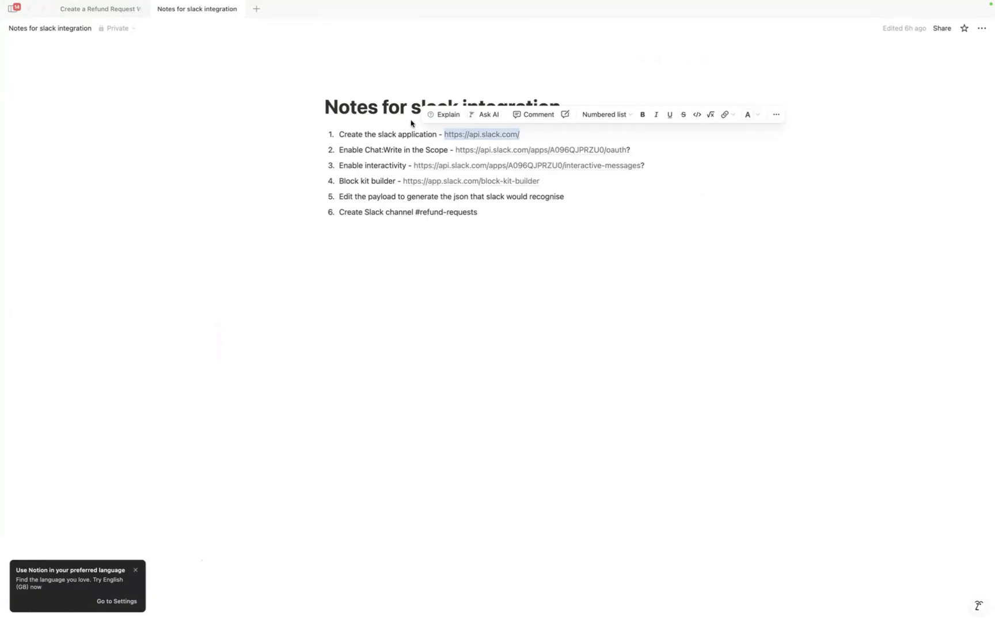
Step: Switch to the browser's Slack API page, trim its address to api.slack.com, load the home page and look through it
{"action": "key", "text": "ctrl+Left"}
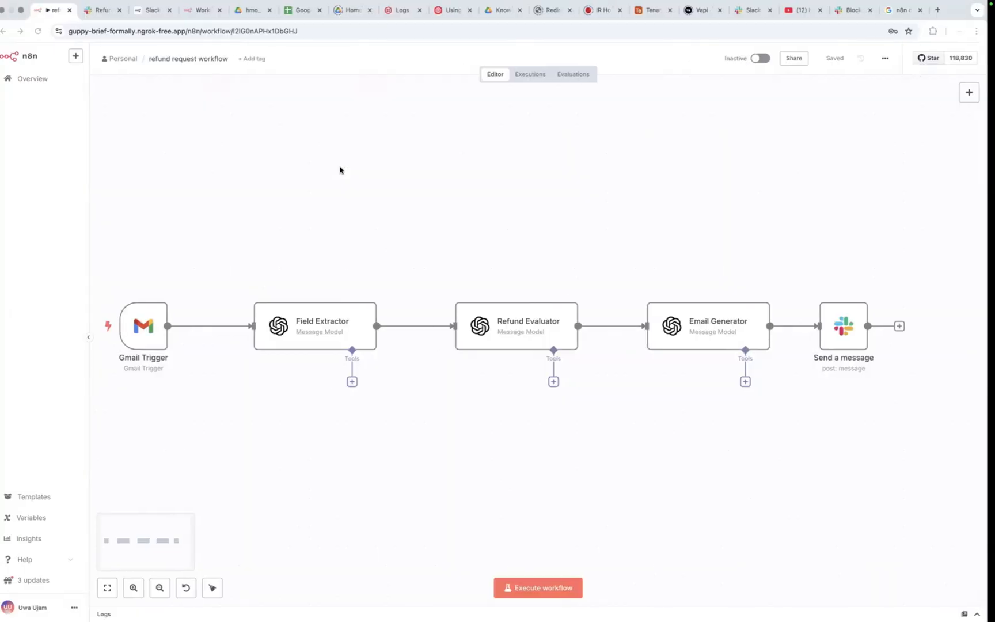
{"action": "left_click", "coordinate": [754, 11]}
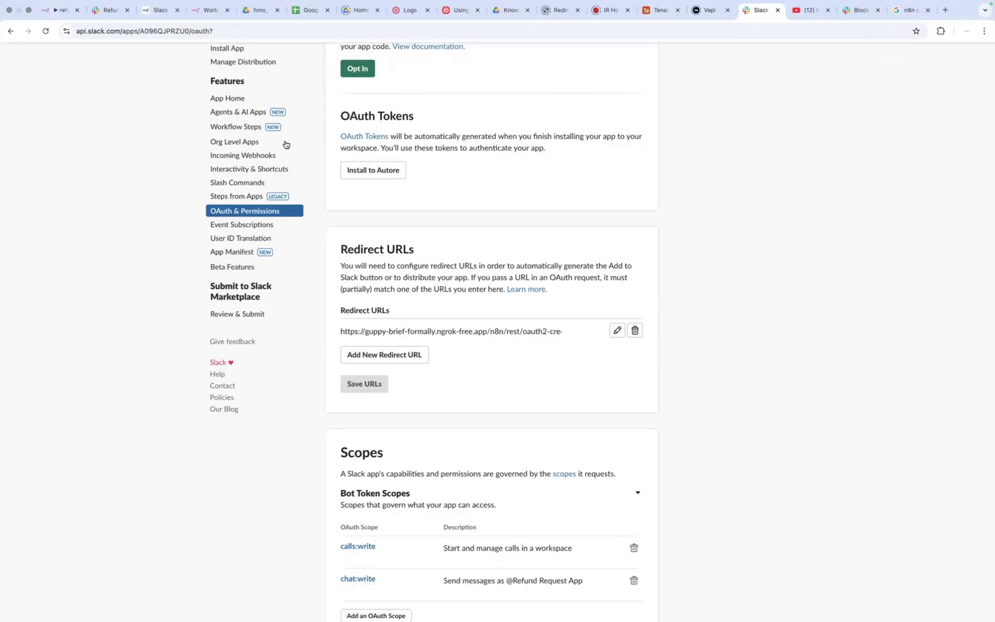
{"action": "scroll", "coordinate": [290, 138], "scroll_direction": "up", "scroll_amount": 3}
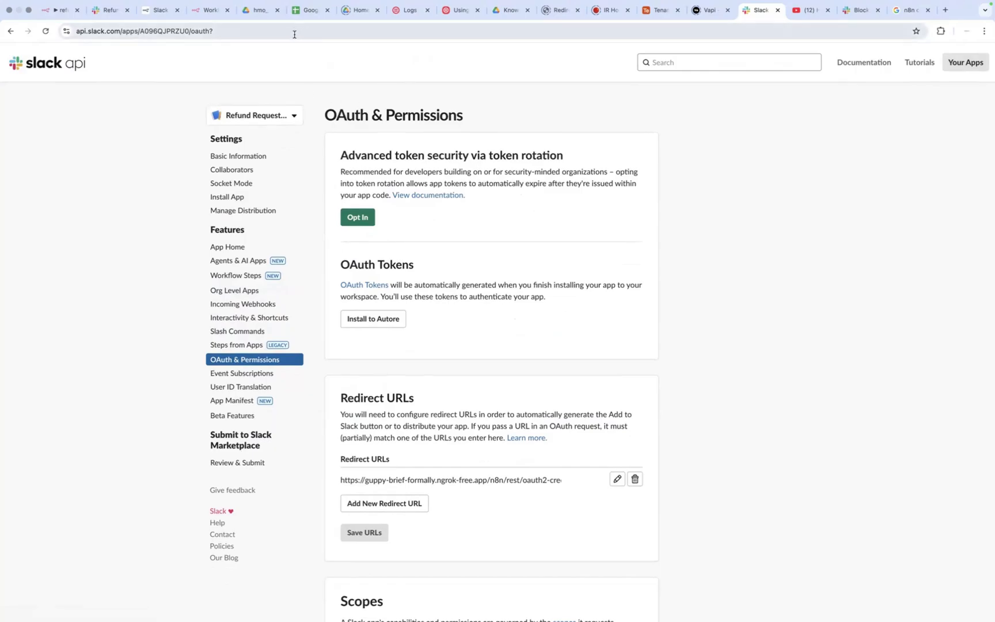
{"action": "left_click", "coordinate": [145, 31]}
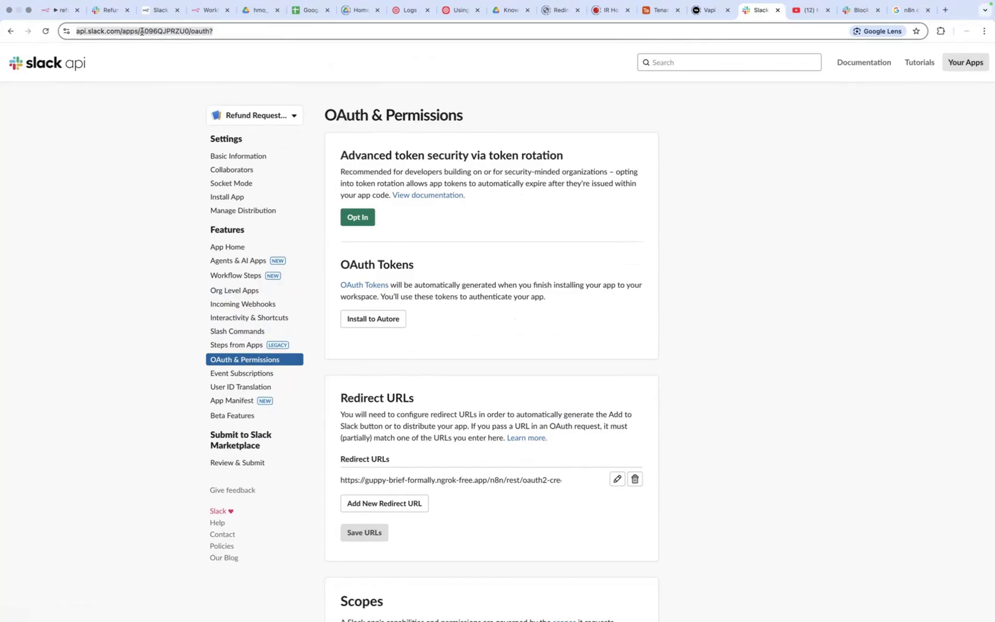
{"action": "left_click", "coordinate": [229, 33]}
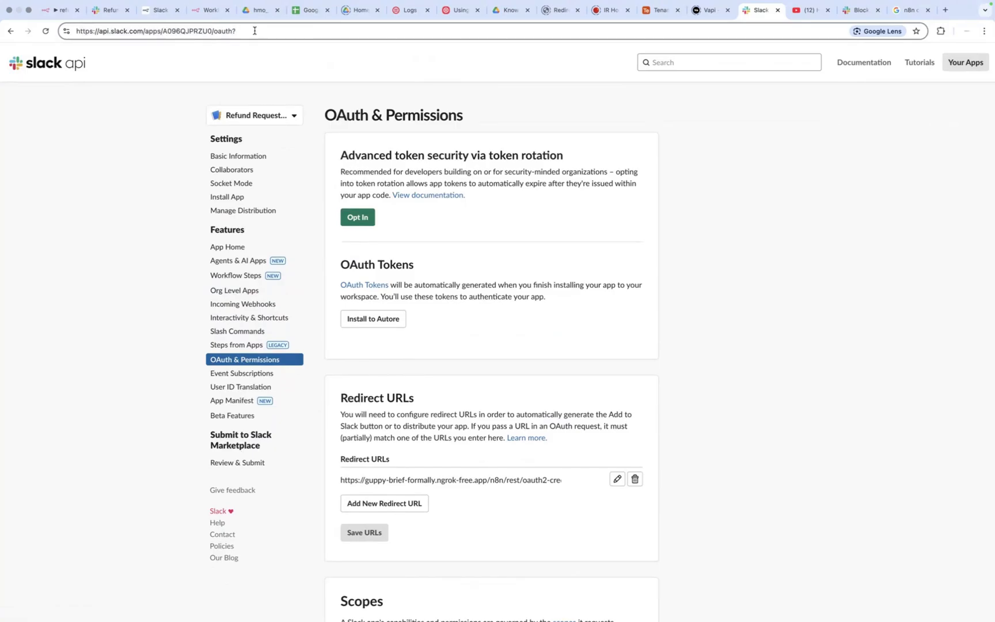
{"action": "left_click_drag", "start_coordinate": [255, 33], "coordinate": [145, 36]}
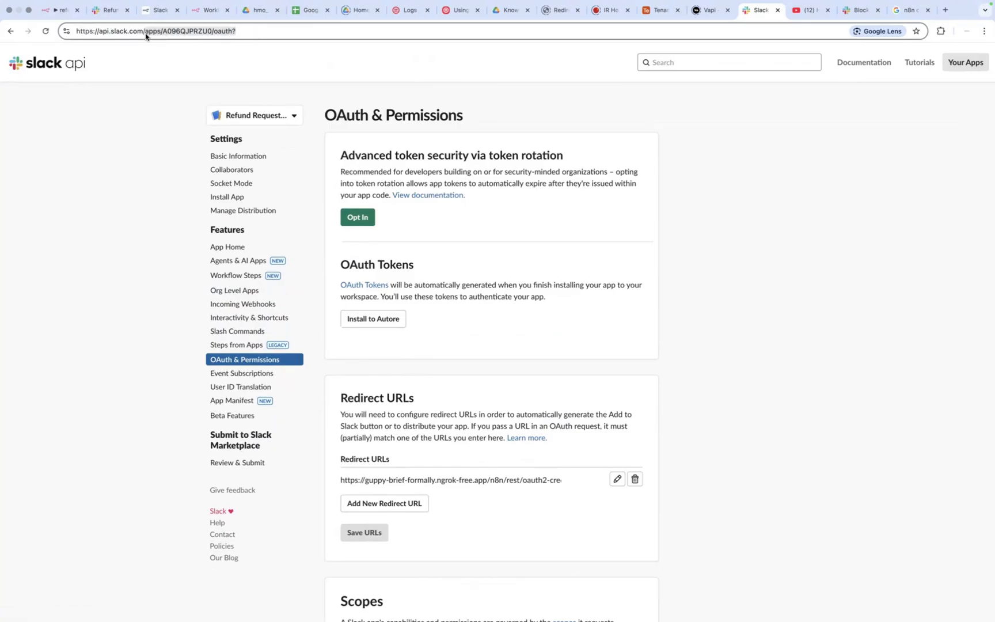
{"action": "key", "text": "BackSpace"}
{"action": "key", "text": "Return"}
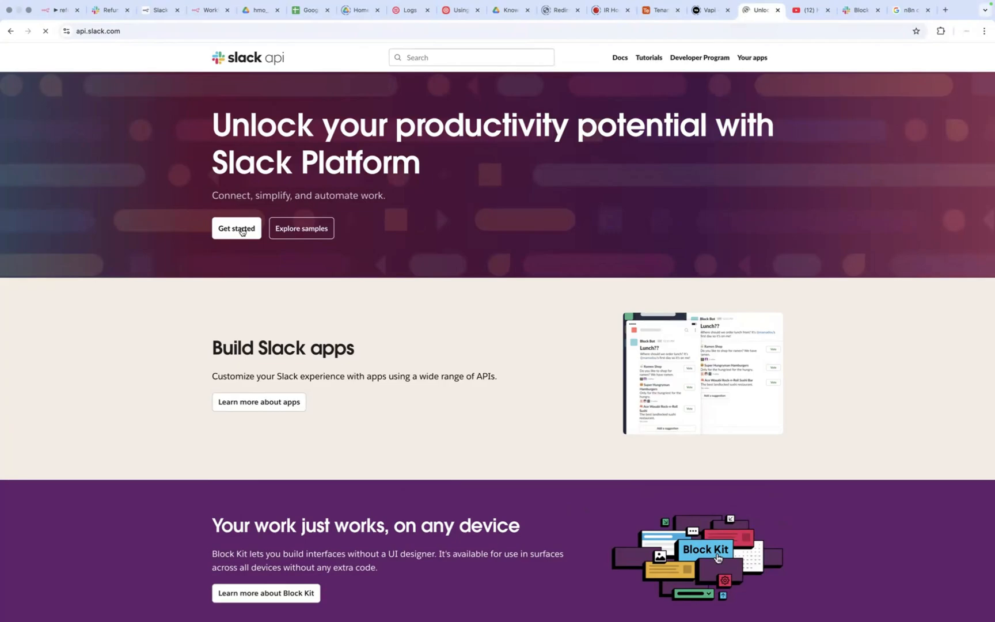
{"action": "scroll", "coordinate": [263, 276], "scroll_direction": "down", "scroll_amount": 9}
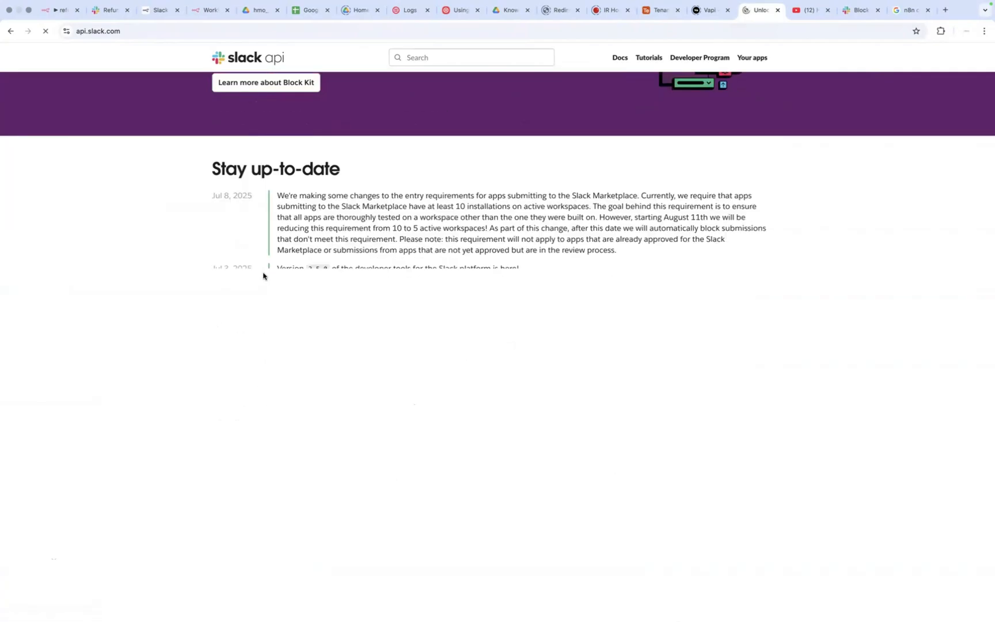
{"action": "scroll", "coordinate": [263, 275], "scroll_direction": "down", "scroll_amount": 10}
{"action": "scroll", "coordinate": [262, 275], "scroll_direction": "up", "scroll_amount": 20}
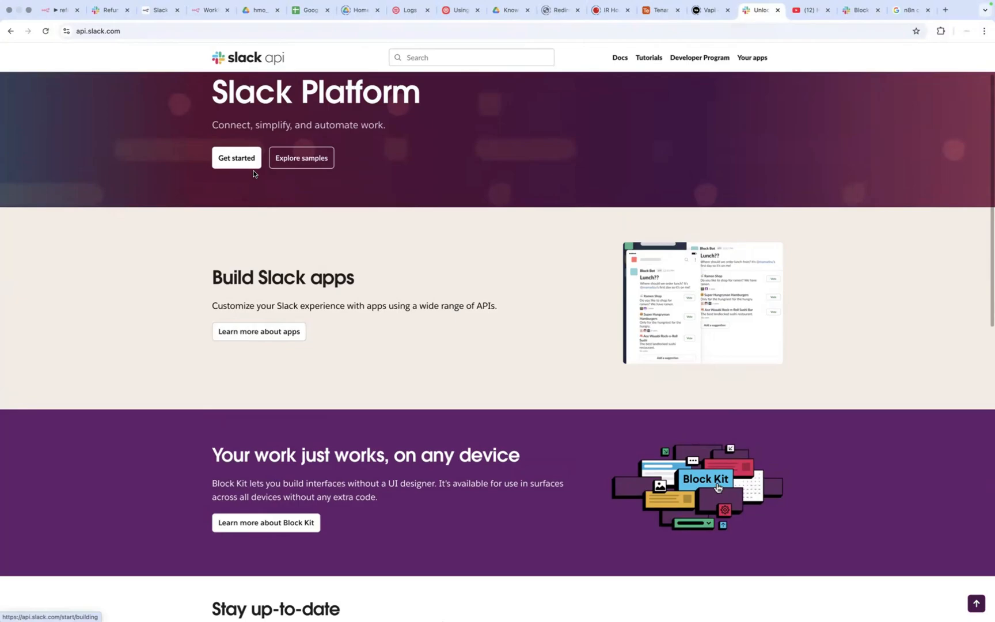
Step: Open the Slack API quickstart guide, look through its app creation and scope sections, and check the Slack platform overview
{"action": "left_click", "coordinate": [246, 166]}
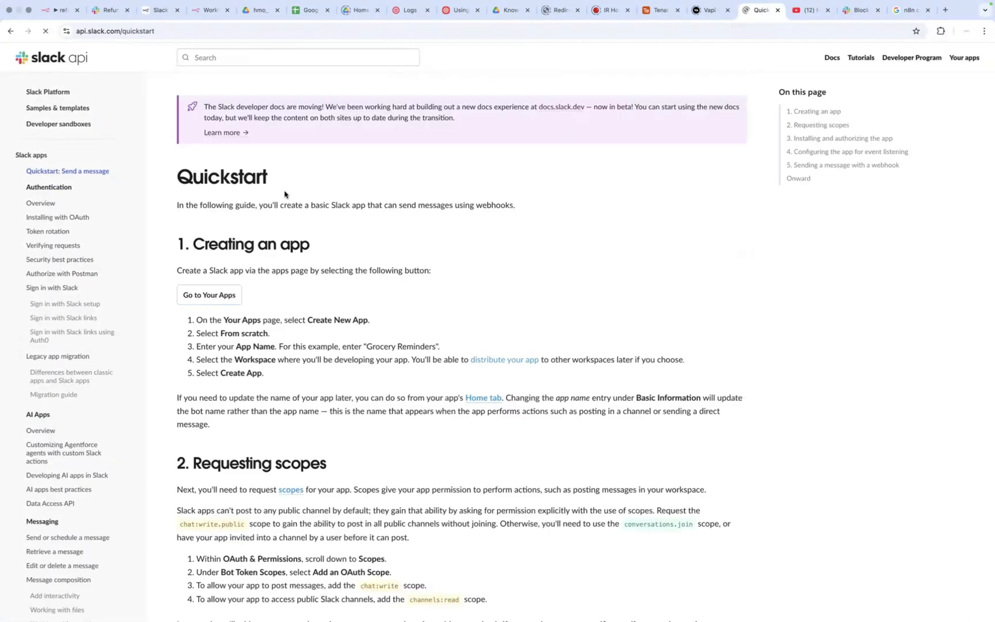
{"action": "scroll", "coordinate": [302, 249], "scroll_direction": "down", "scroll_amount": 4}
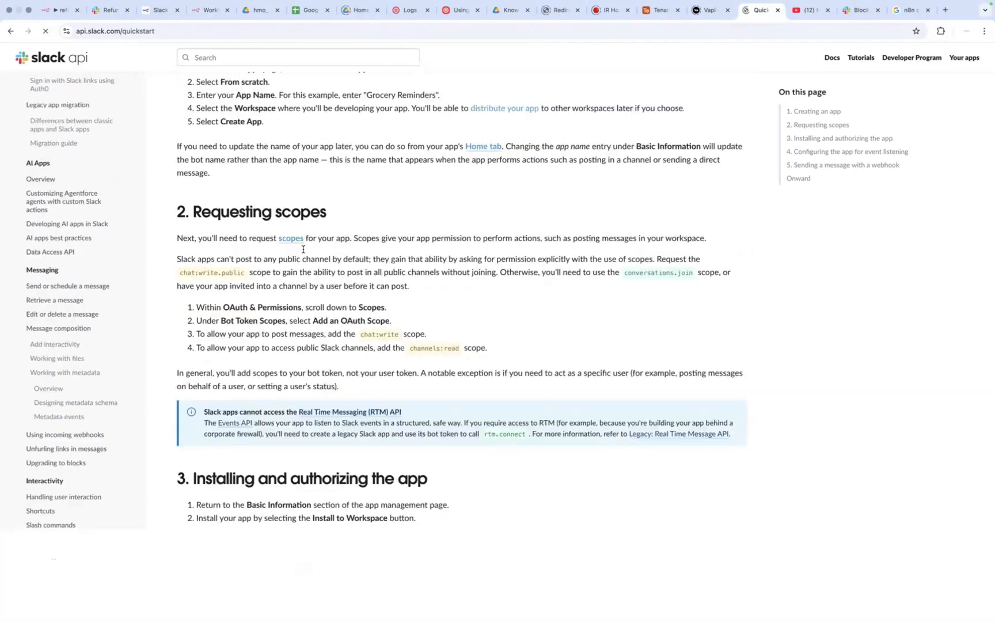
{"action": "scroll", "coordinate": [302, 249], "scroll_direction": "down", "scroll_amount": 1}
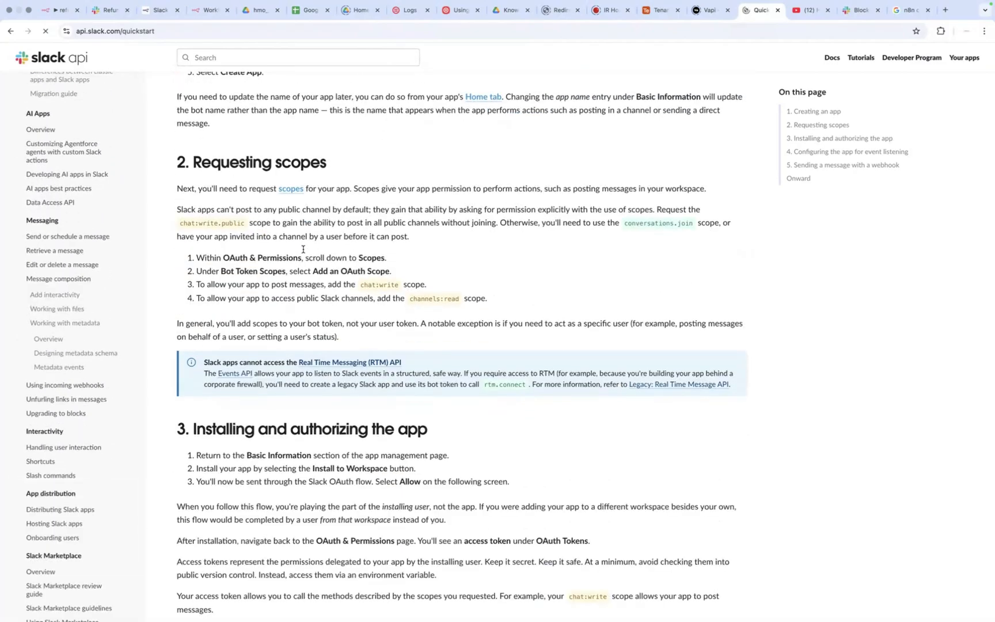
{"action": "scroll", "coordinate": [303, 249], "scroll_direction": "down", "scroll_amount": 9}
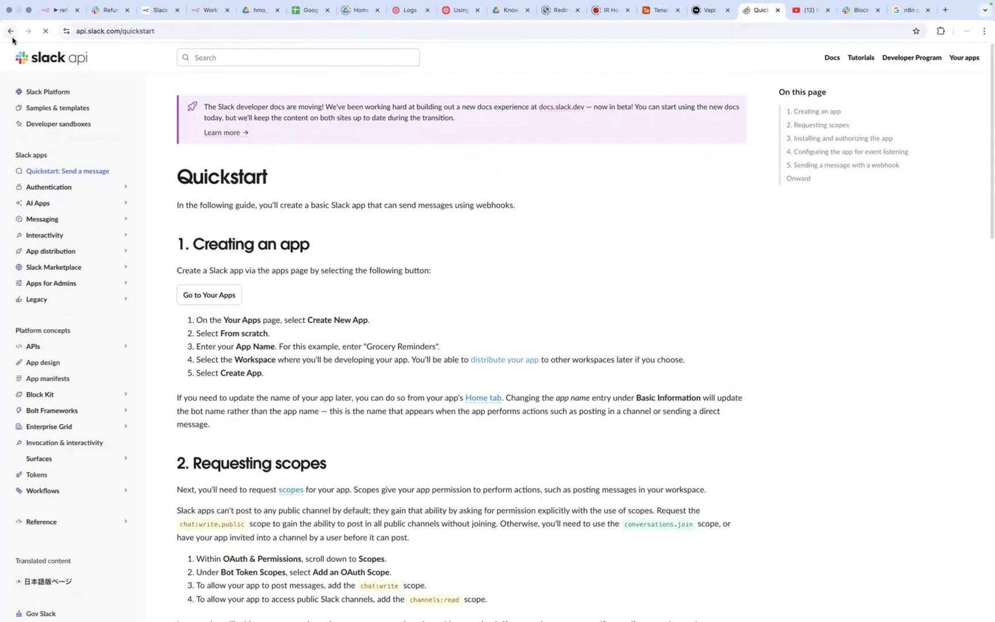
{"action": "left_click", "coordinate": [48, 92]}
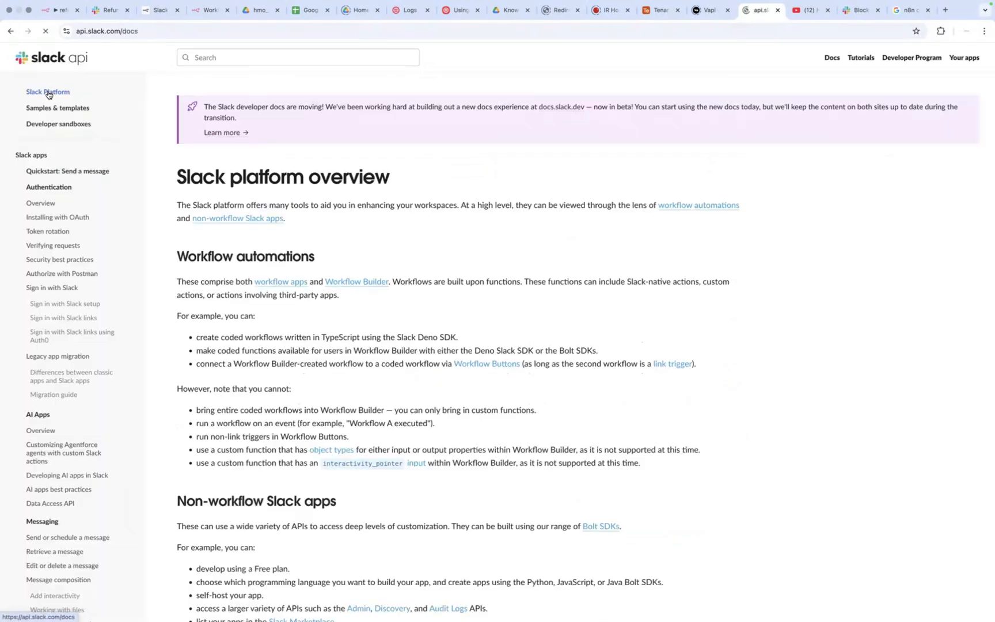
{"action": "left_click", "coordinate": [10, 34]}
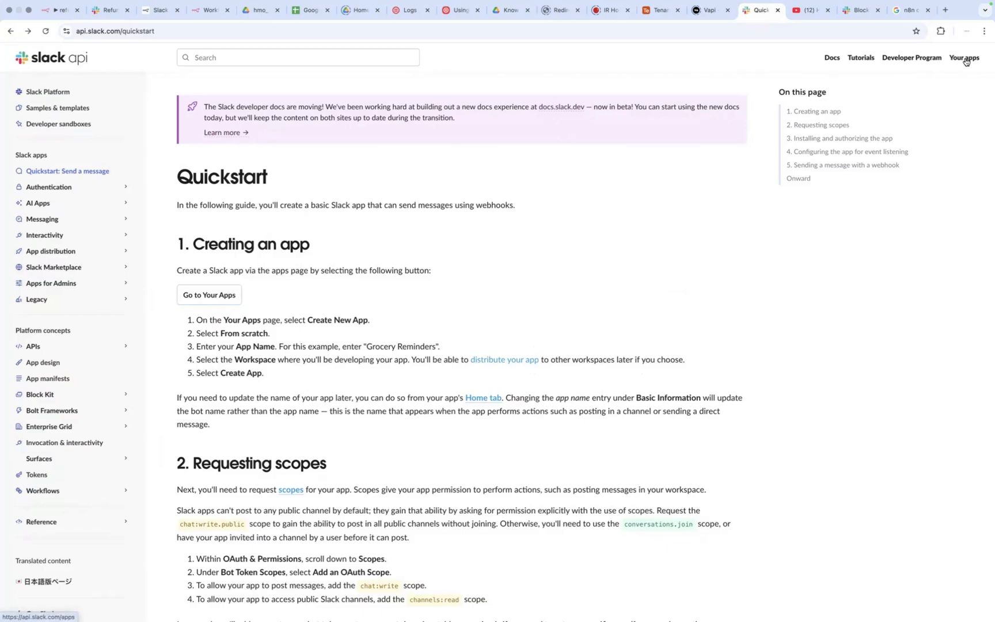
Step: Open the Your Apps page, look at the new-app creation options, and accept the Slack Marketplace Agreement
{"action": "left_click", "coordinate": [965, 59]}
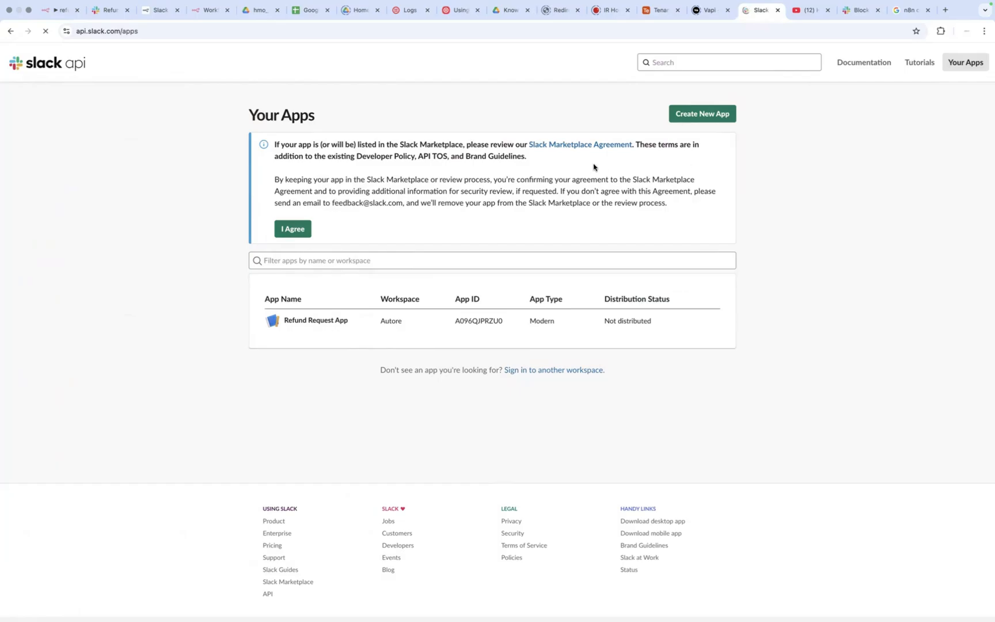
{"action": "left_click", "coordinate": [9, 32]}
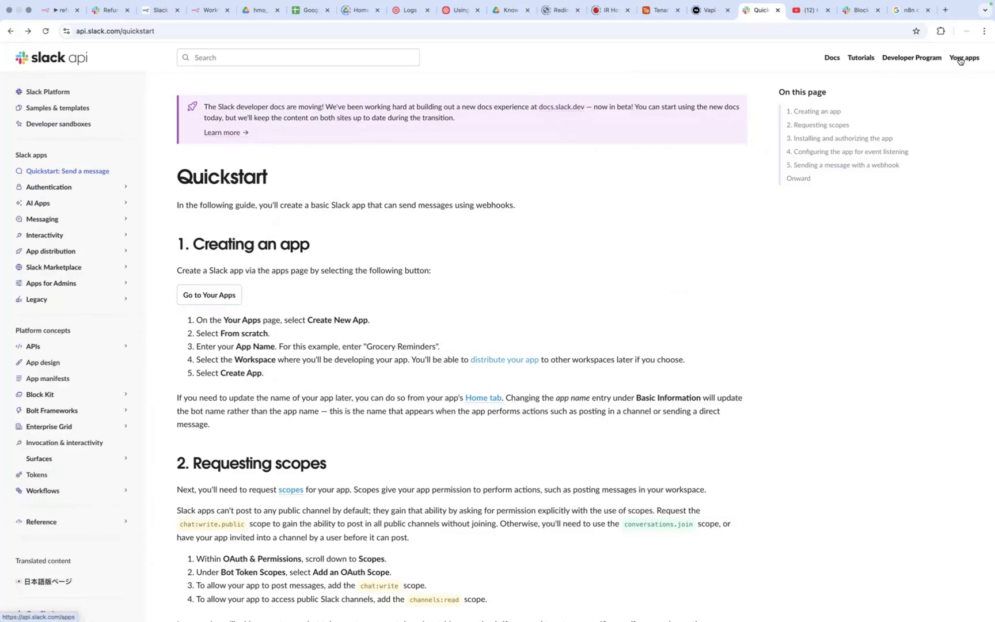
{"action": "left_click", "coordinate": [960, 59]}
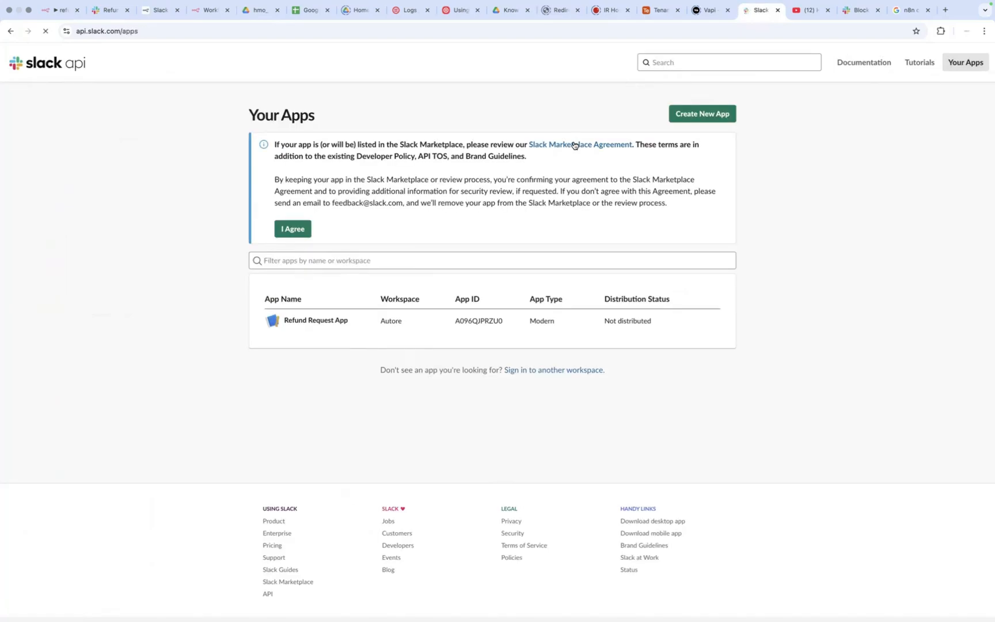
{"action": "left_click", "coordinate": [701, 114]}
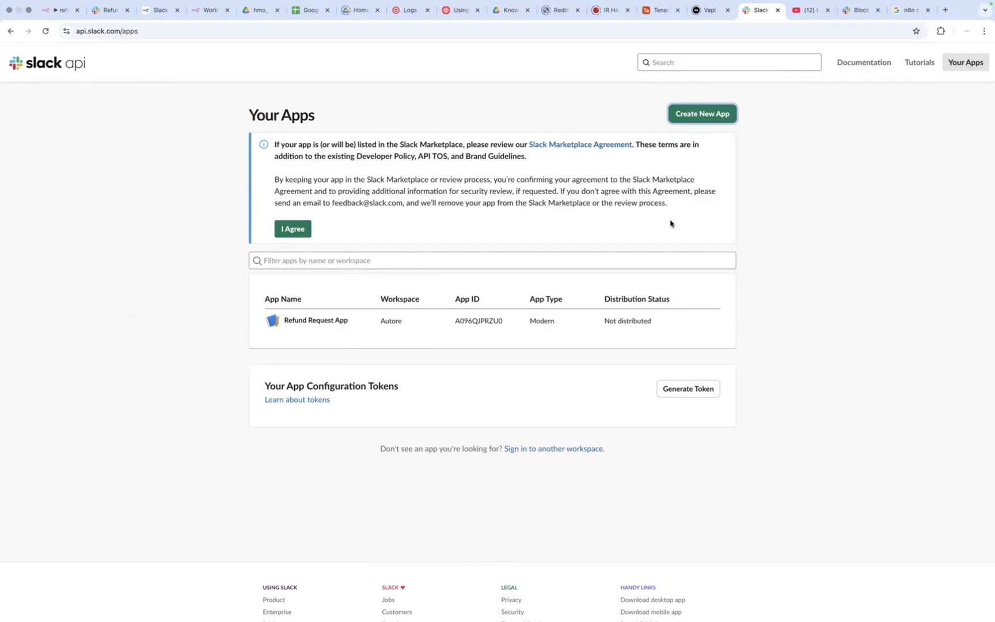
{"action": "left_click", "coordinate": [293, 230]}
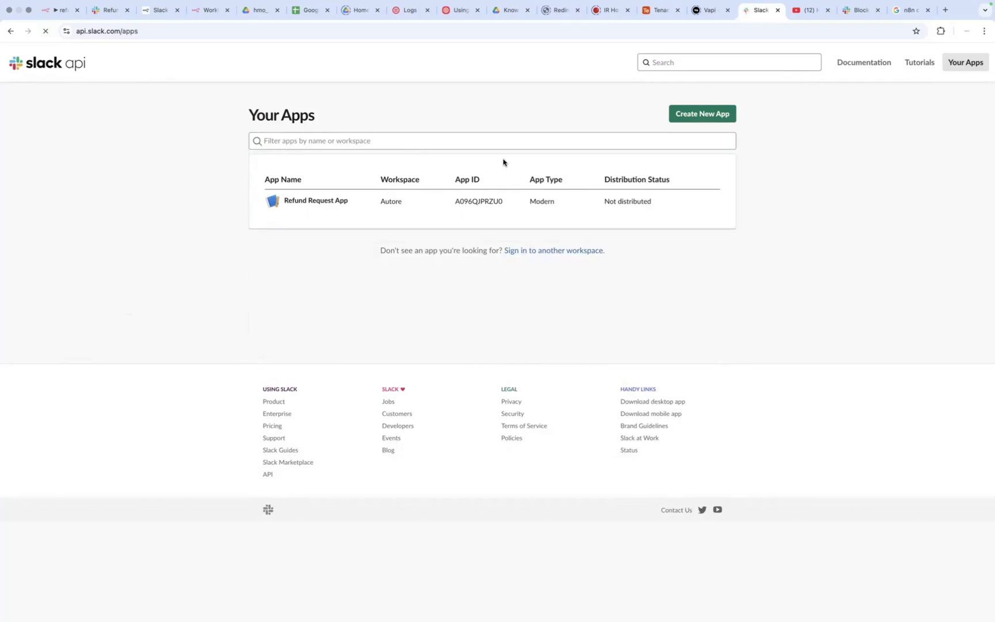
Step: View the new-app creation options again, leave them, and open Refund Request App with its reinstall notice dismissed
{"action": "left_click", "coordinate": [699, 114]}
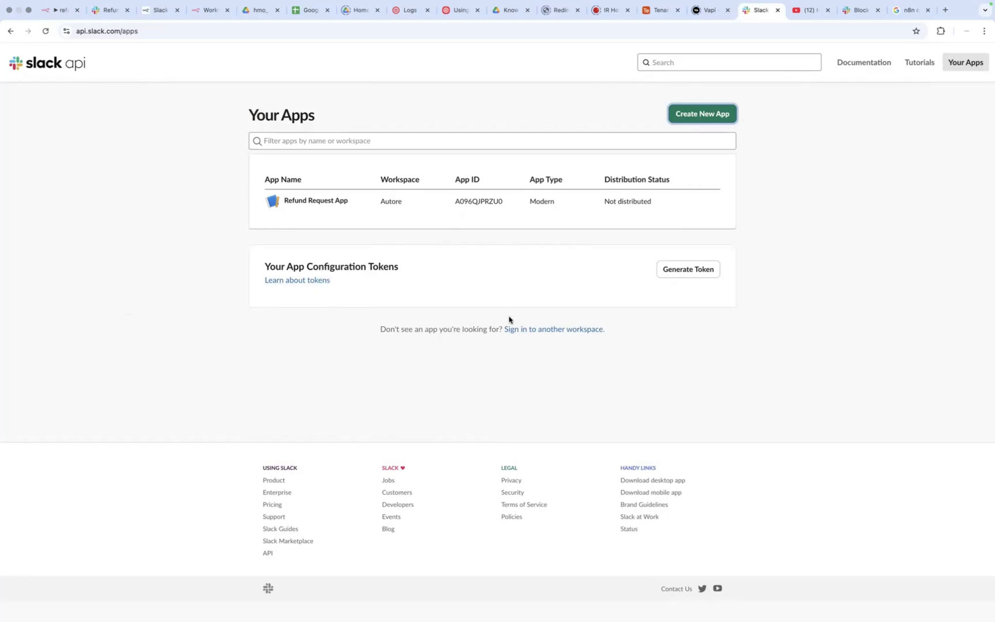
{"action": "left_click", "coordinate": [339, 201]}
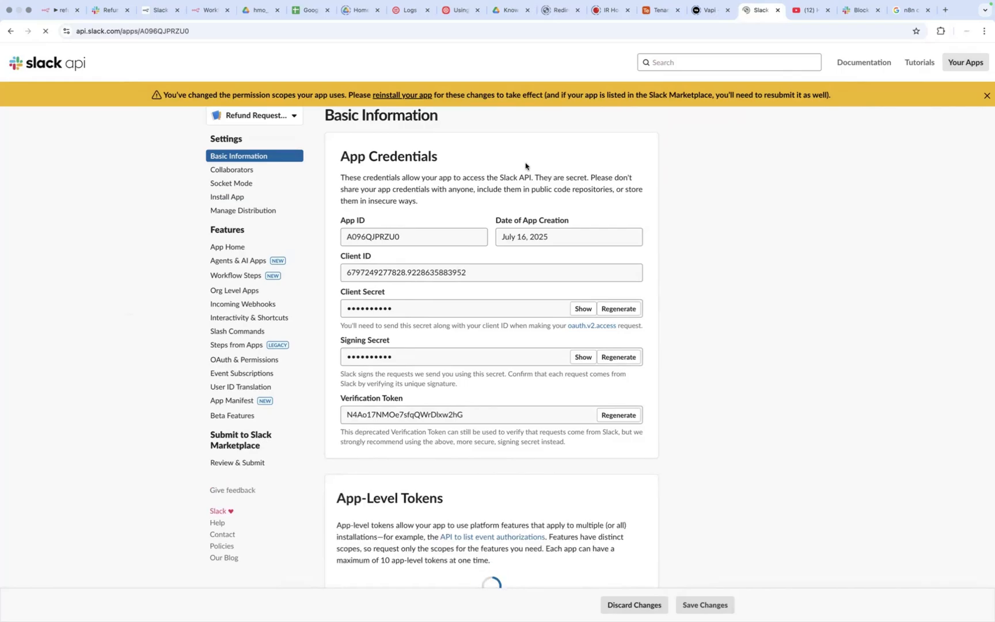
{"action": "left_click", "coordinate": [987, 97]}
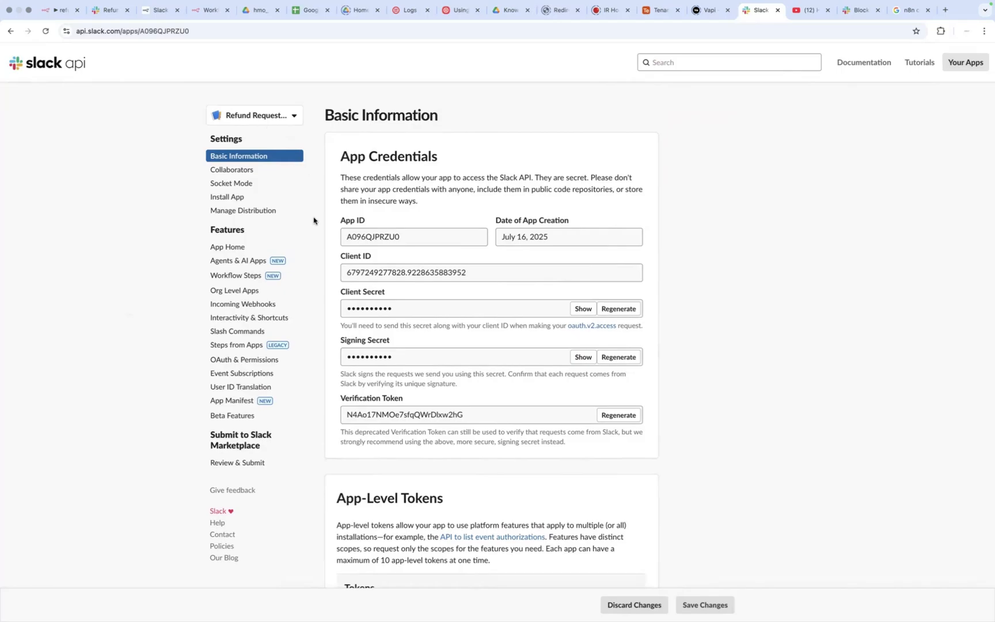
Step: Examine the App Credentials and App-Level Tokens sections in the app's Basic Information
{"action": "scroll", "coordinate": [313, 220], "scroll_direction": "down", "scroll_amount": 5}
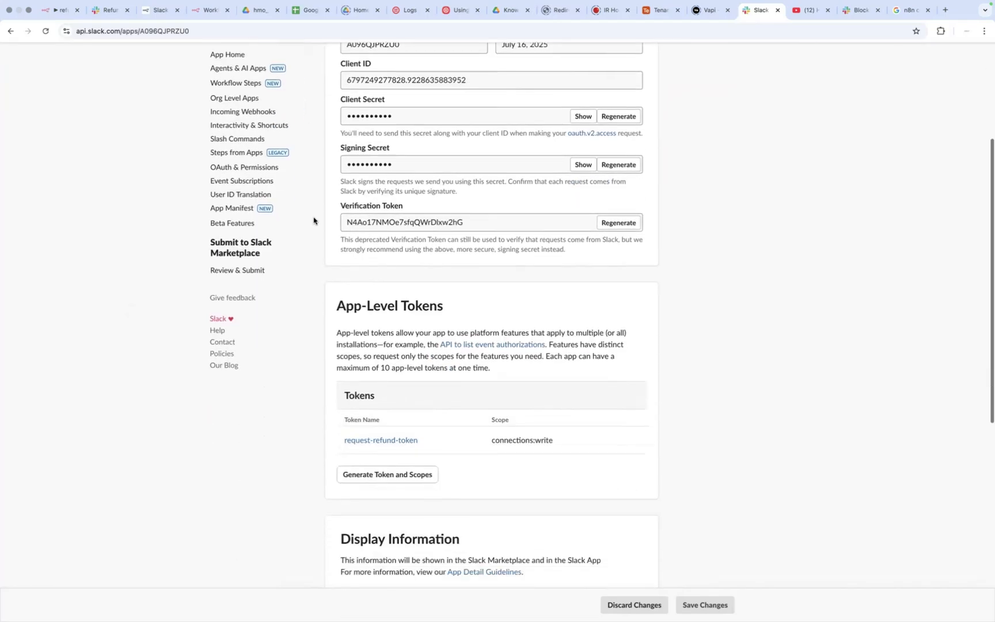
{"action": "scroll", "coordinate": [314, 221], "scroll_direction": "up", "scroll_amount": 5}
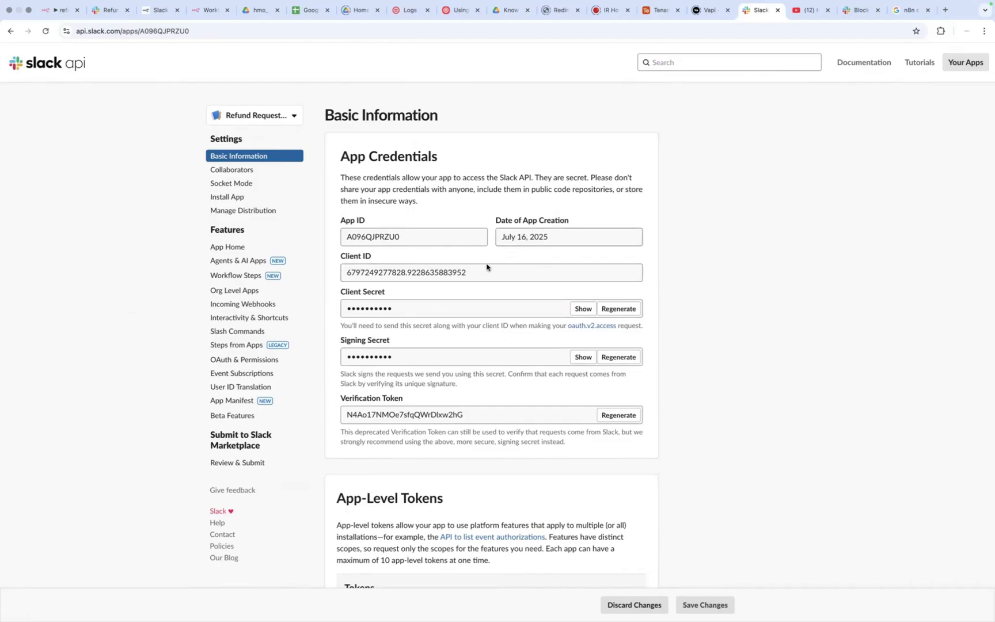
{"action": "scroll", "coordinate": [484, 316], "scroll_direction": "down", "scroll_amount": 1}
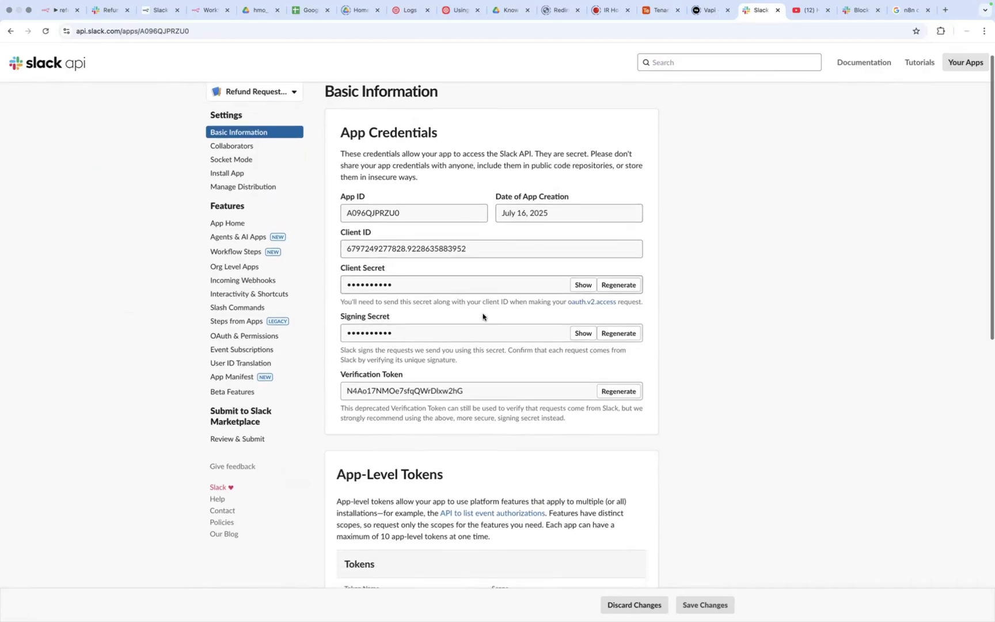
{"action": "scroll", "coordinate": [483, 316], "scroll_direction": "up", "scroll_amount": 1}
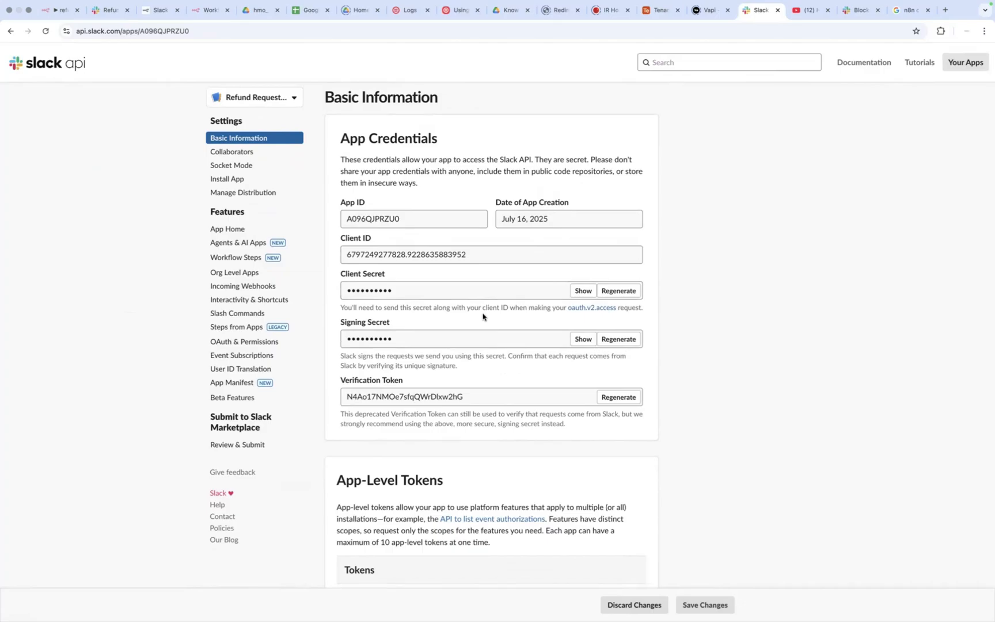
{"action": "scroll", "coordinate": [484, 316], "scroll_direction": "down", "scroll_amount": 1}
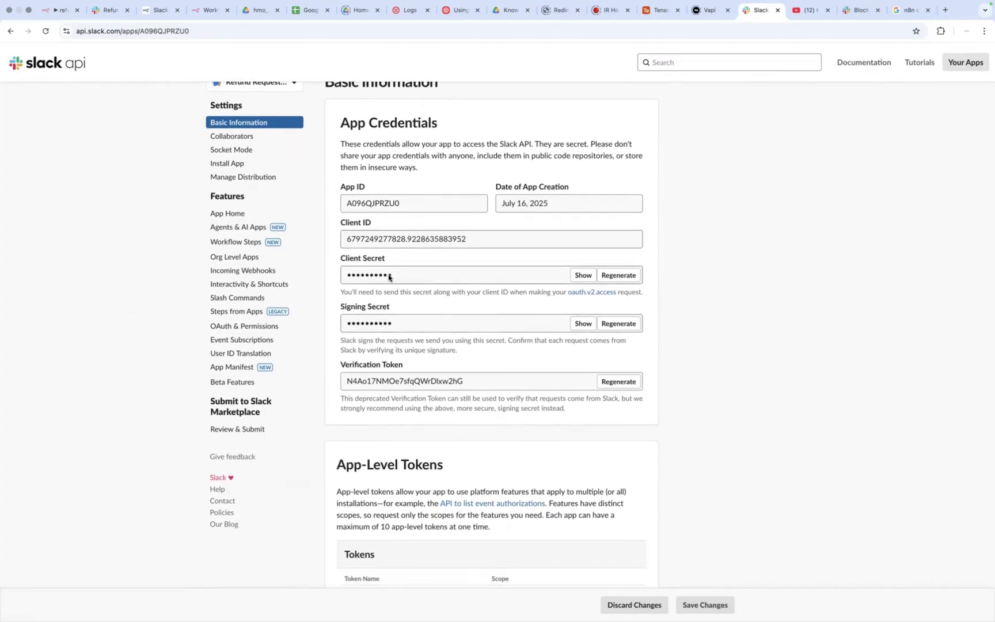
{"action": "scroll", "coordinate": [415, 289], "scroll_direction": "down", "scroll_amount": 5}
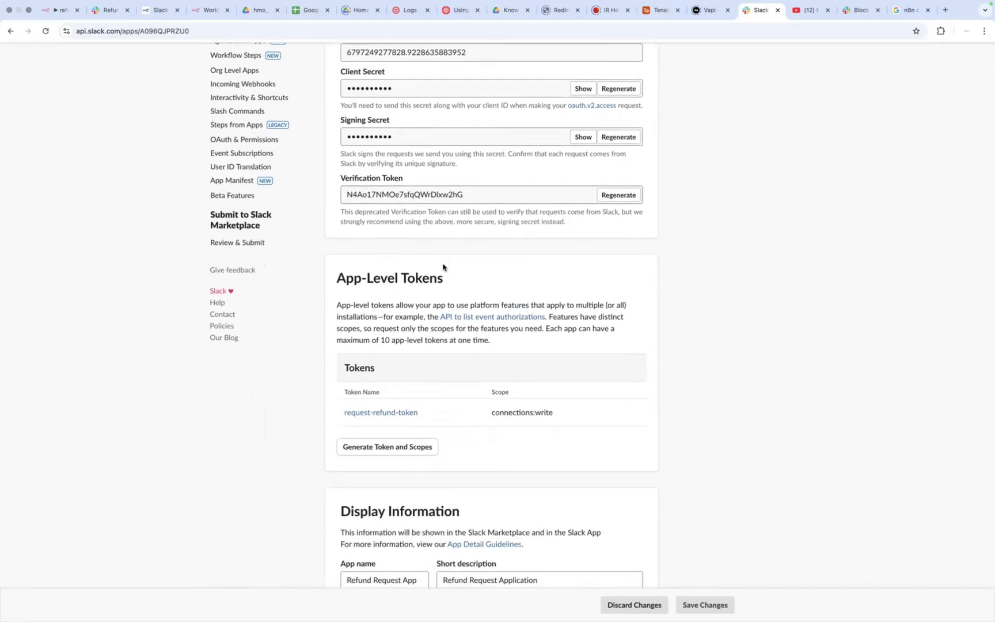
{"action": "scroll", "coordinate": [443, 266], "scroll_direction": "down", "scroll_amount": 3}
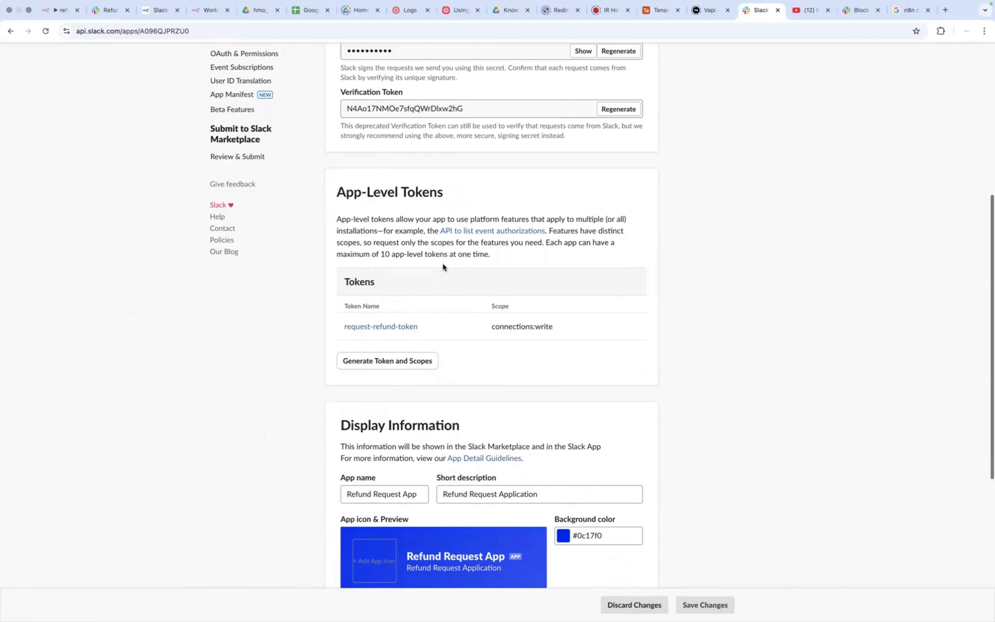
{"action": "scroll", "coordinate": [443, 266], "scroll_direction": "up", "scroll_amount": 10}
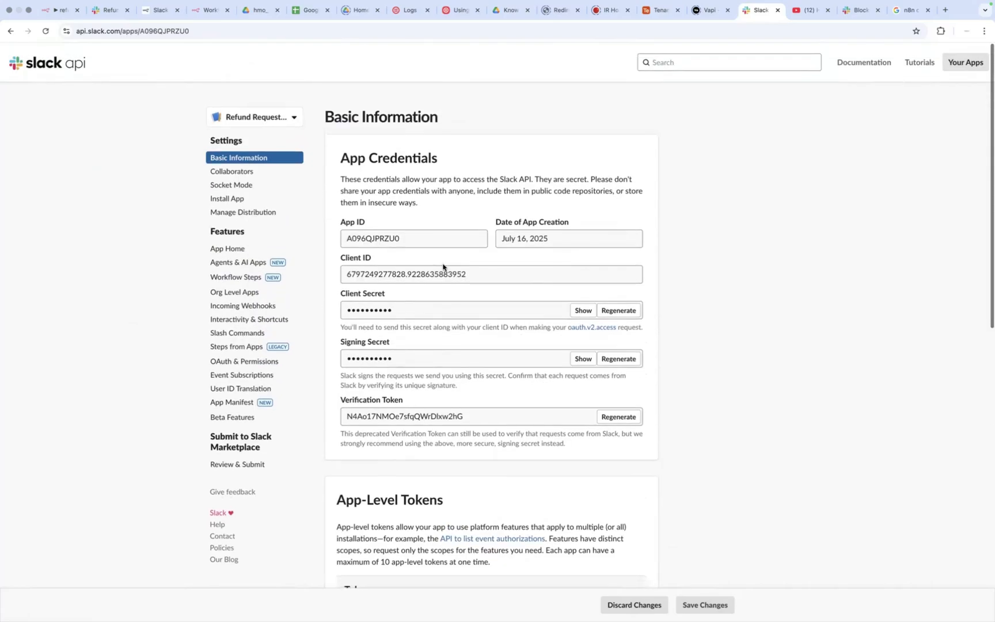
{"action": "scroll", "coordinate": [442, 267], "scroll_direction": "down", "scroll_amount": 12}
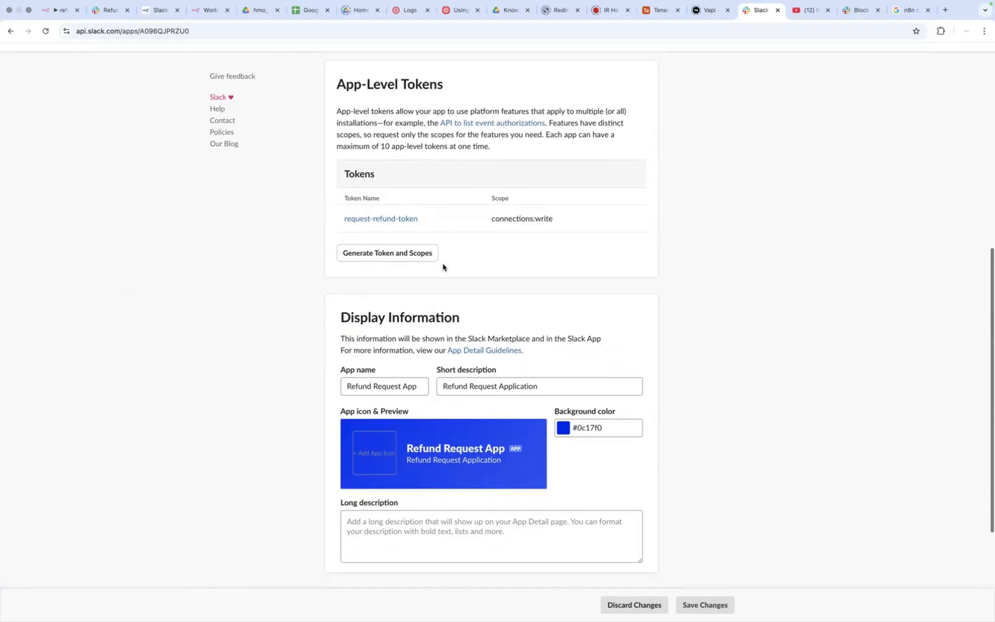
{"action": "scroll", "coordinate": [443, 266], "scroll_direction": "up", "scroll_amount": 7}
{"action": "scroll", "coordinate": [443, 266], "scroll_direction": "down", "scroll_amount": 7}
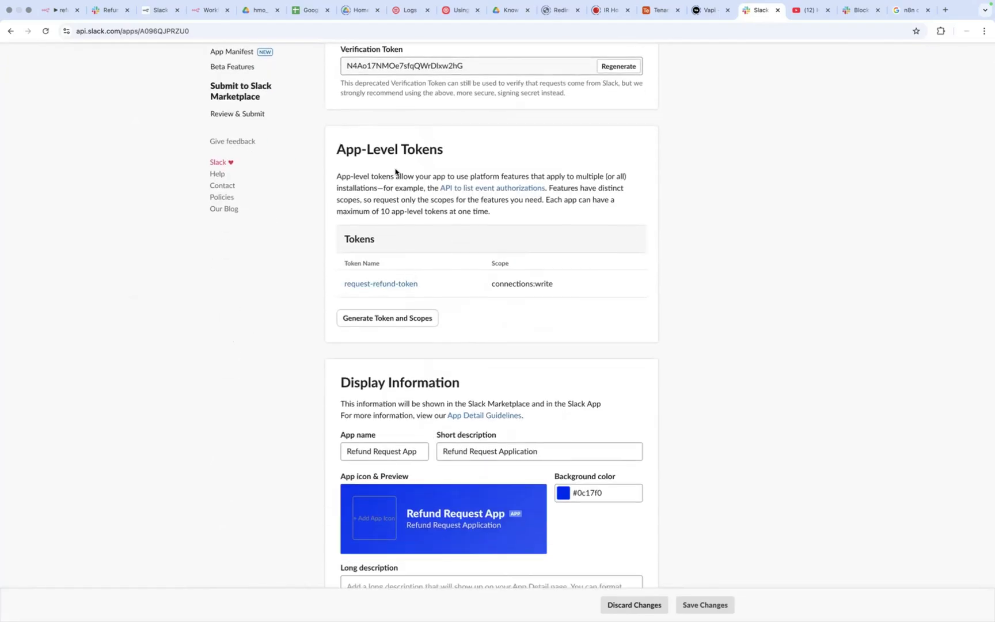
Step: Look over the app's Display Information and Delete App sections, and return to its credentials
{"action": "scroll", "coordinate": [440, 303], "scroll_direction": "down", "scroll_amount": 5}
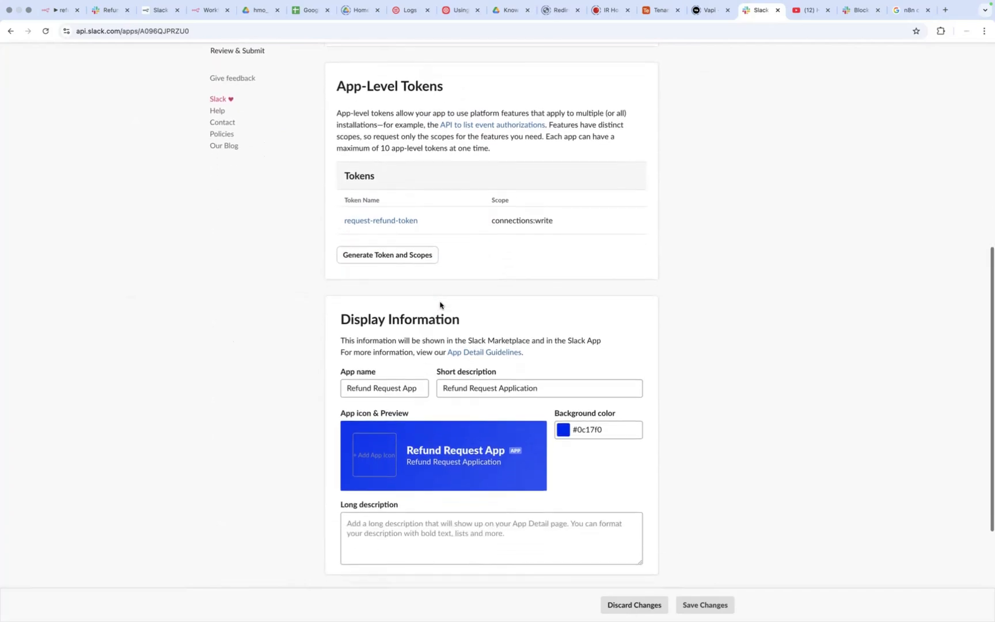
{"action": "scroll", "coordinate": [440, 301], "scroll_direction": "down", "scroll_amount": 2}
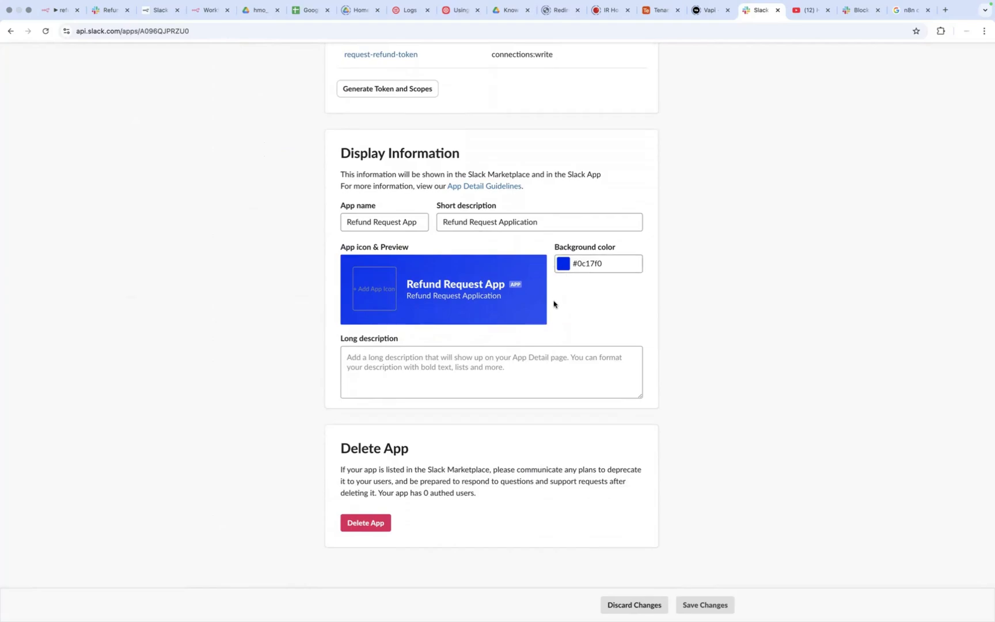
{"action": "scroll", "coordinate": [553, 303], "scroll_direction": "down", "scroll_amount": 1}
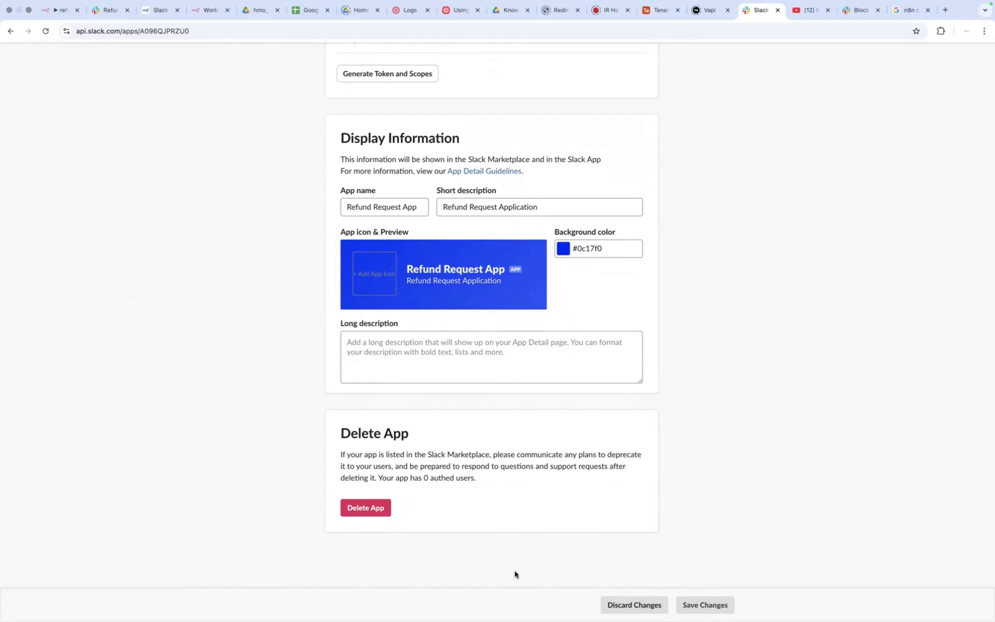
{"action": "scroll", "coordinate": [706, 356], "scroll_direction": "up", "scroll_amount": 5}
{"action": "scroll", "coordinate": [706, 357], "scroll_direction": "up", "scroll_amount": 7}
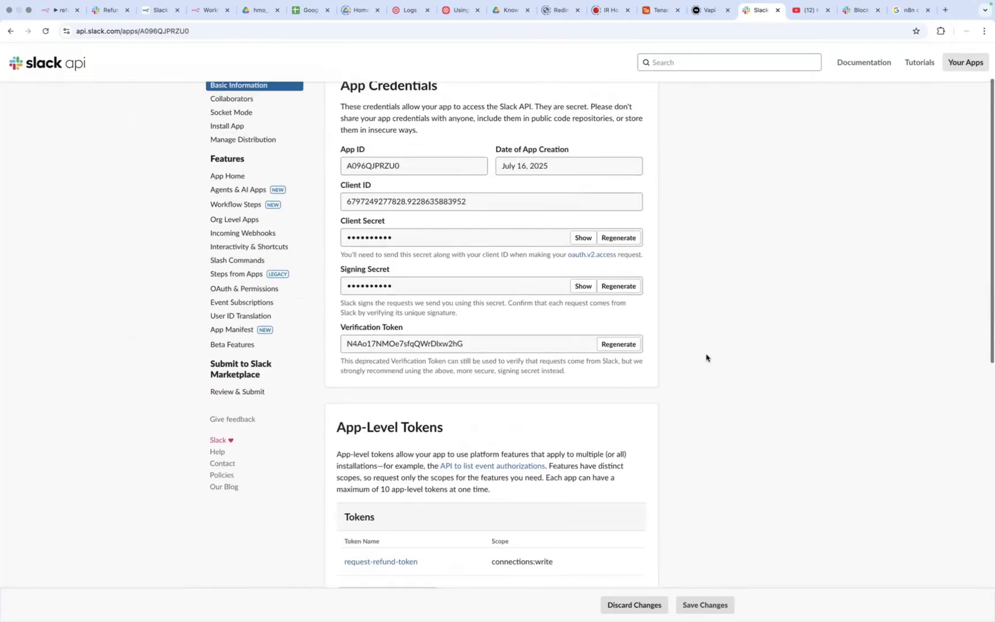
{"action": "scroll", "coordinate": [706, 358], "scroll_direction": "down", "scroll_amount": 1}
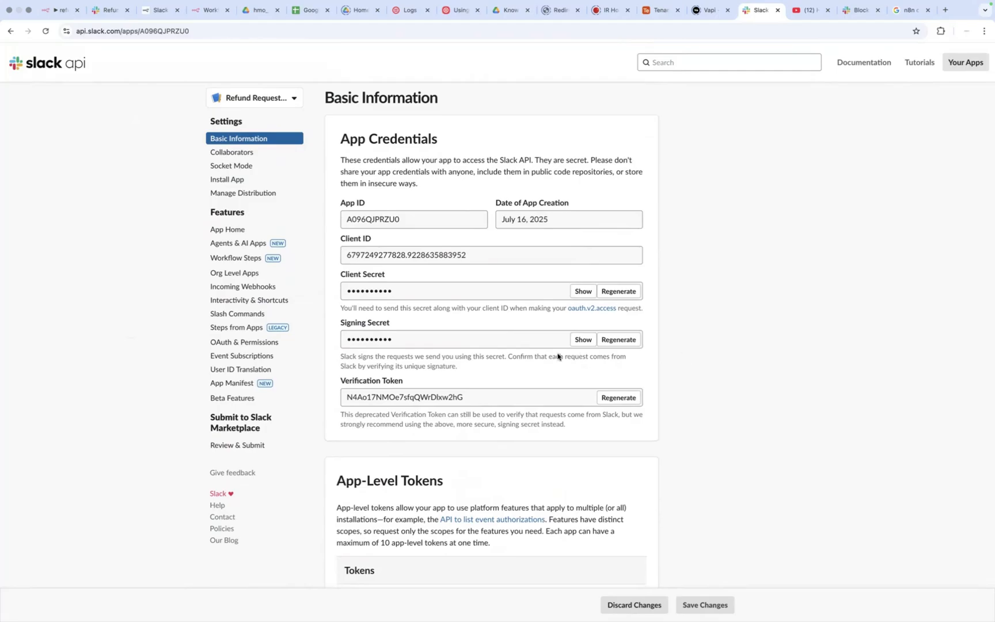
Step: Open the app's Interactivity & Shortcuts settings and review the interactivity request URL, shortcuts and select menus
{"action": "left_click", "coordinate": [237, 301]}
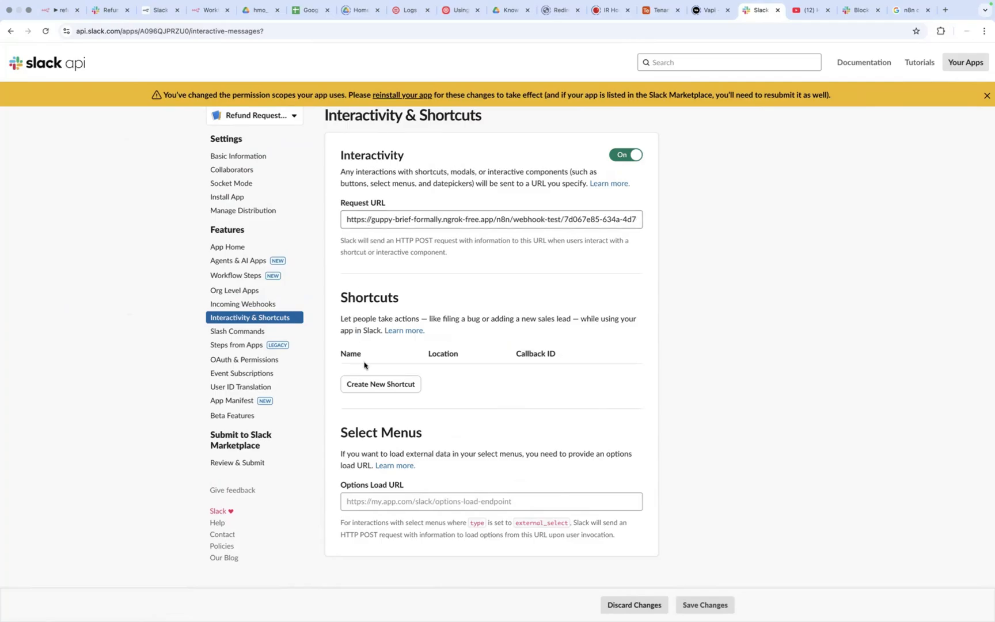
{"action": "scroll", "coordinate": [363, 362], "scroll_direction": "down", "scroll_amount": 1}
{"action": "scroll", "coordinate": [362, 367], "scroll_direction": "up", "scroll_amount": 1}
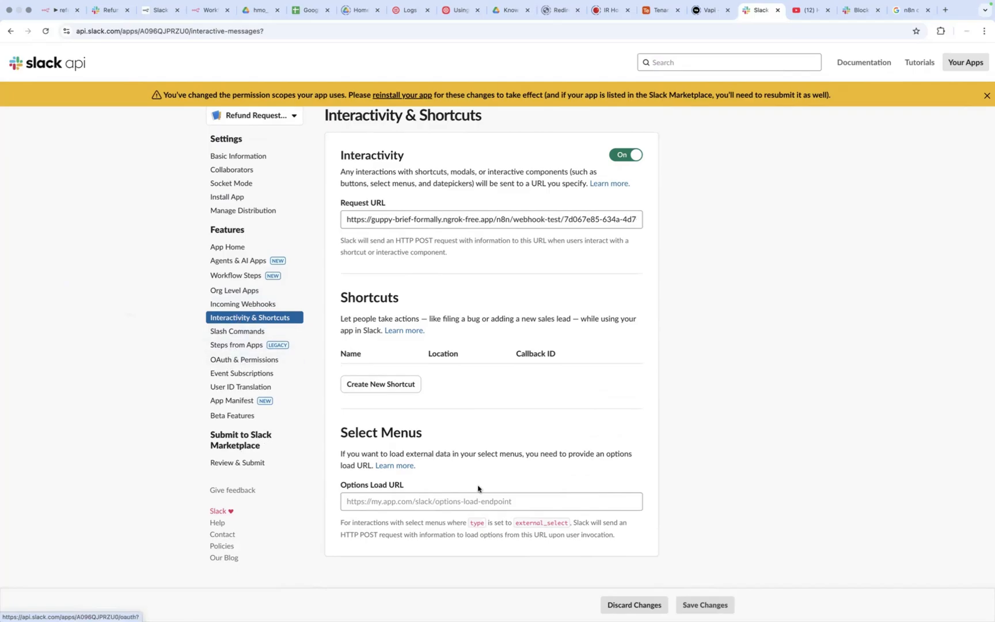
{"action": "scroll", "coordinate": [477, 486], "scroll_direction": "down", "scroll_amount": 2}
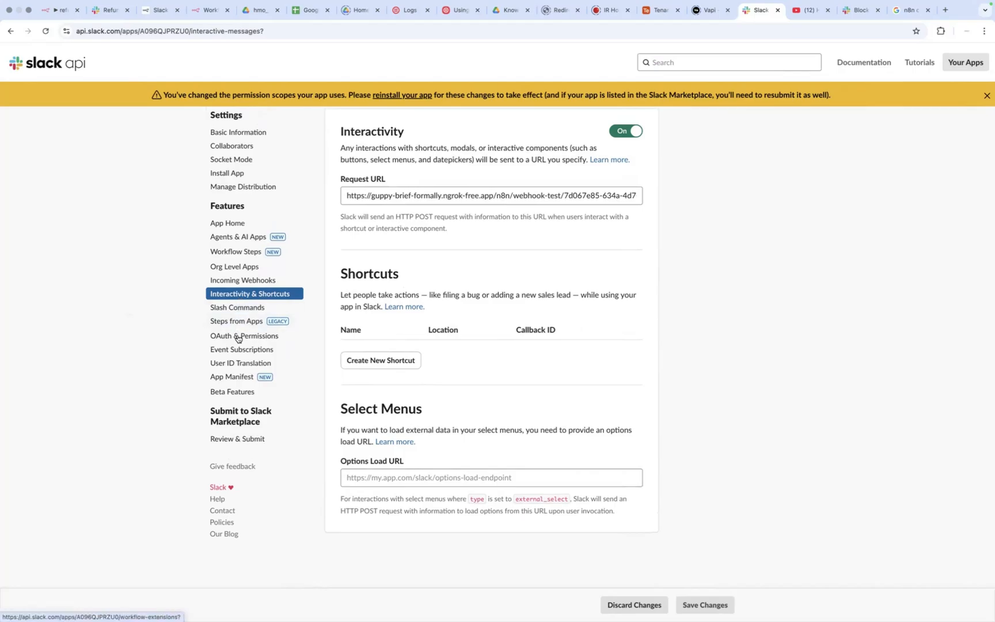
Step: Open the app's OAuth & Permissions settings and examine the token rotation and OAuth Tokens sections
{"action": "left_click", "coordinate": [237, 337]}
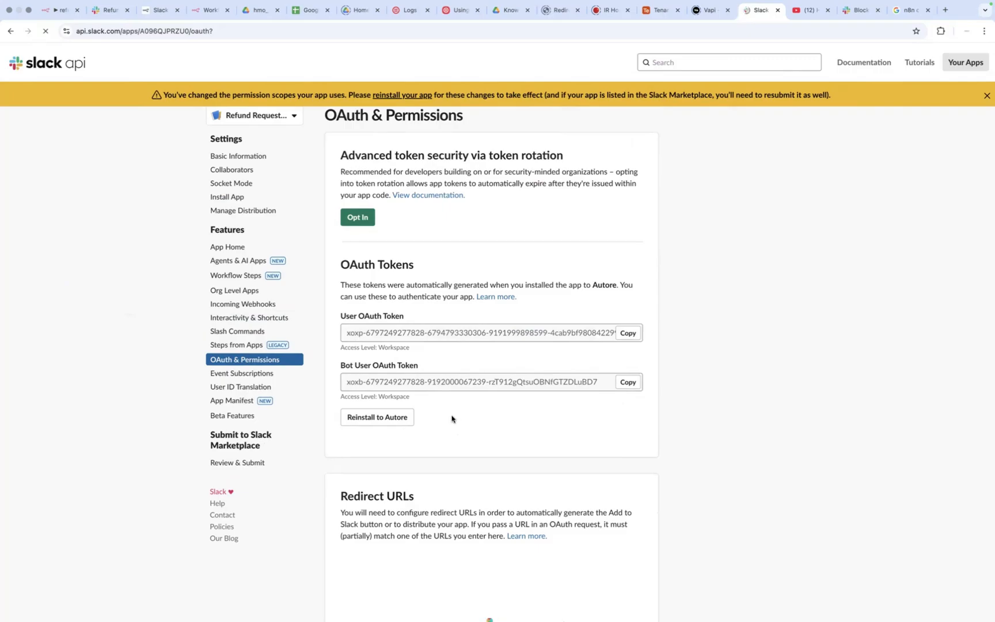
{"action": "scroll", "coordinate": [449, 409], "scroll_direction": "down", "scroll_amount": 1}
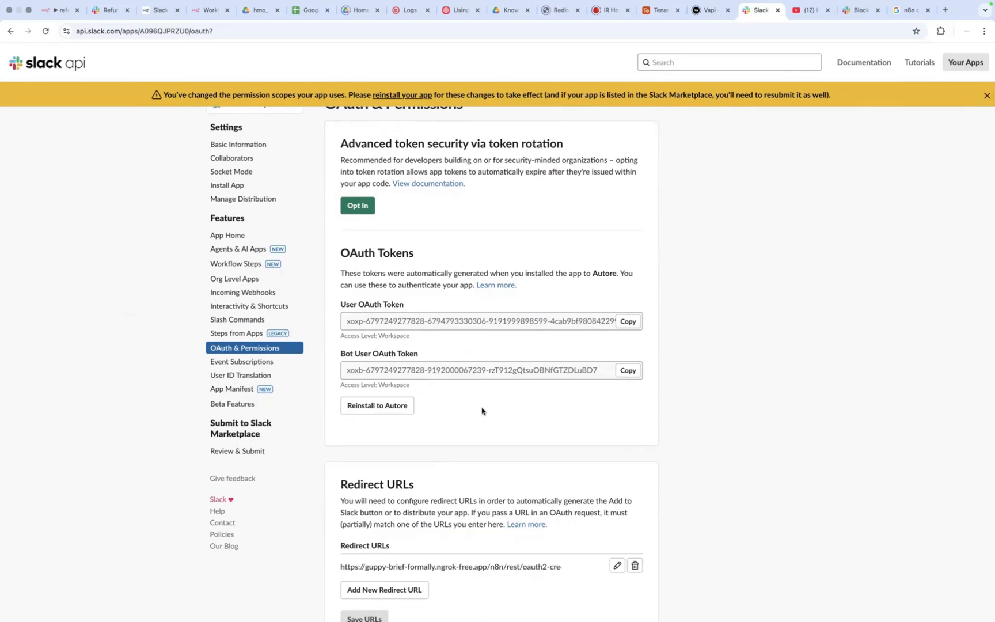
{"action": "scroll", "coordinate": [484, 413], "scroll_direction": "down", "scroll_amount": 2}
{"action": "scroll", "coordinate": [484, 415], "scroll_direction": "down", "scroll_amount": 1}
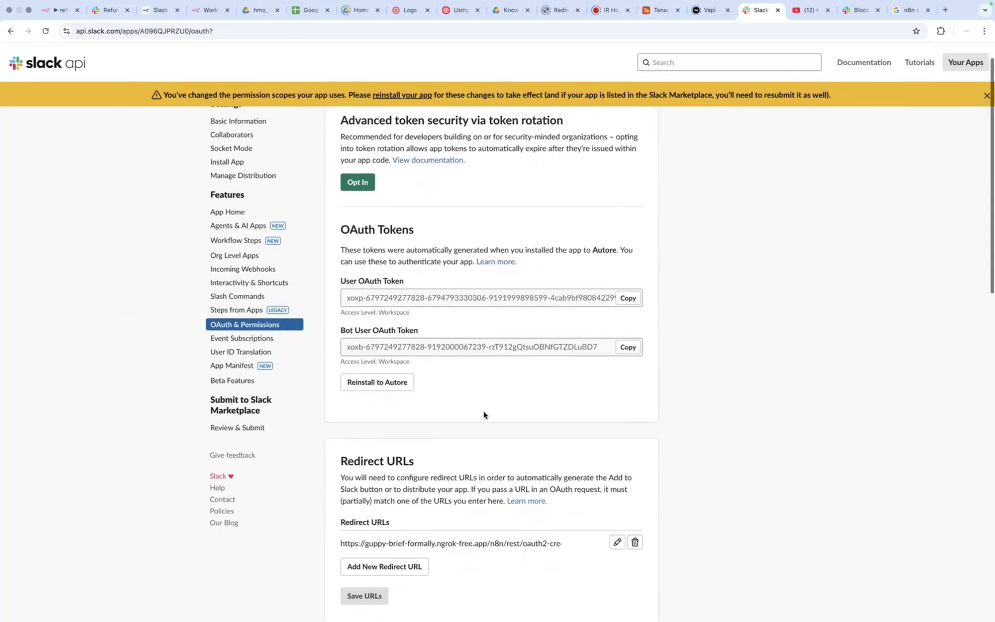
{"action": "scroll", "coordinate": [484, 414], "scroll_direction": "down", "scroll_amount": 1}
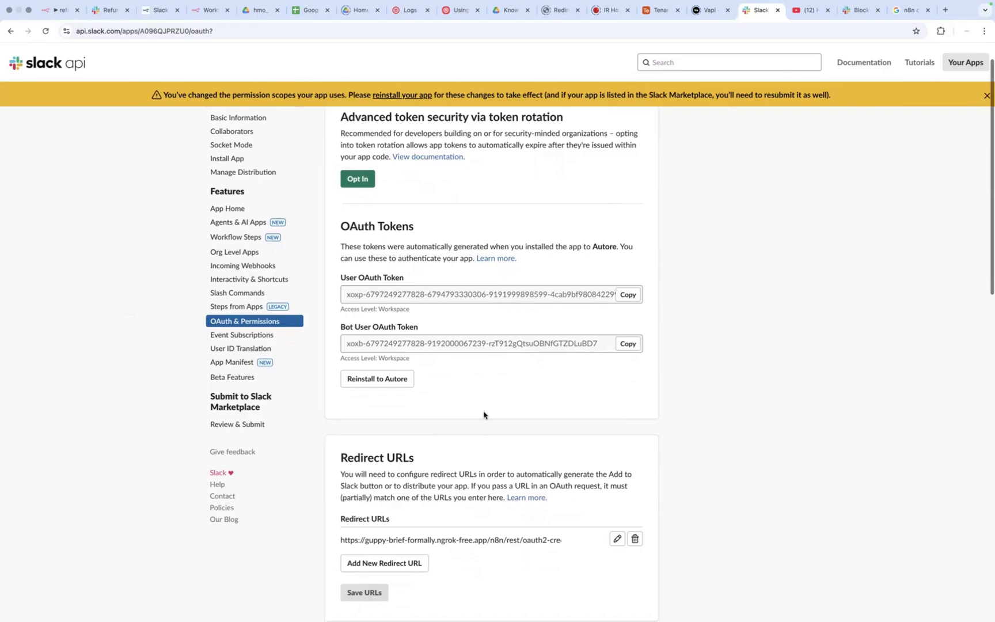
{"action": "scroll", "coordinate": [484, 414], "scroll_direction": "down", "scroll_amount": 2}
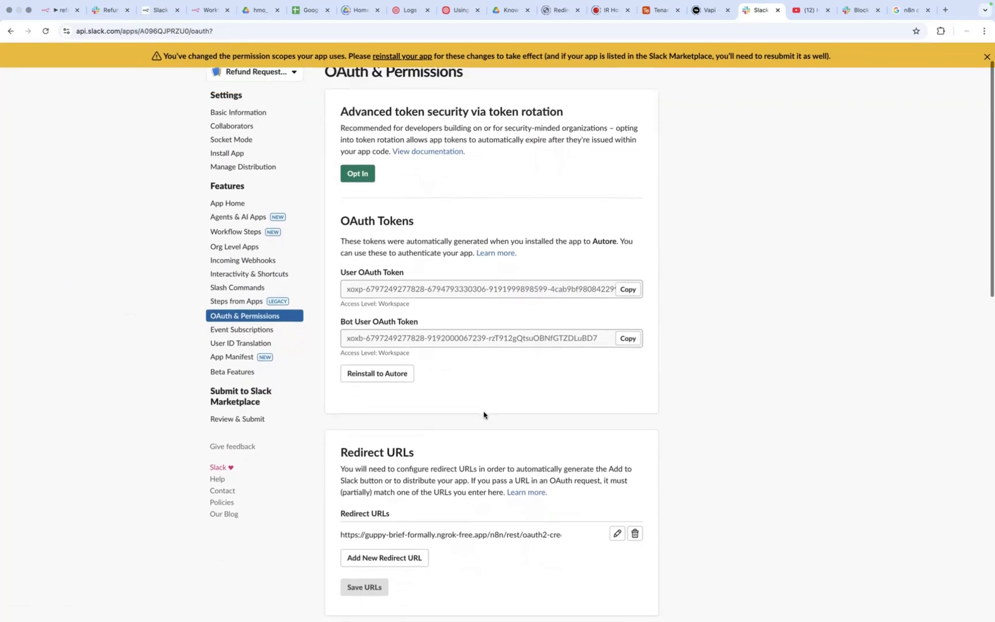
{"action": "scroll", "coordinate": [483, 413], "scroll_direction": "down", "scroll_amount": 5}
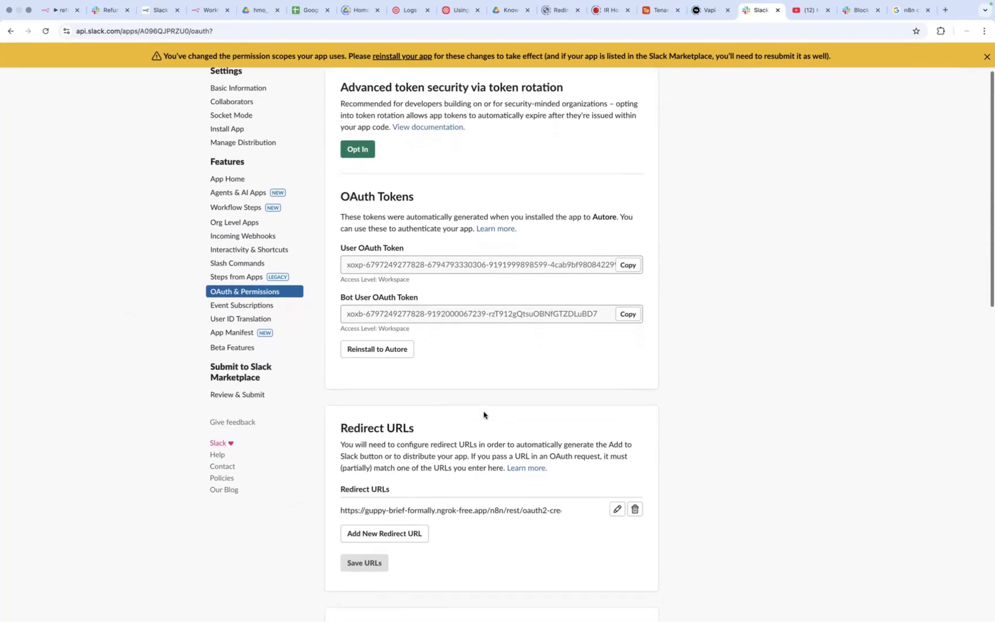
{"action": "scroll", "coordinate": [483, 413], "scroll_direction": "up", "scroll_amount": 3}
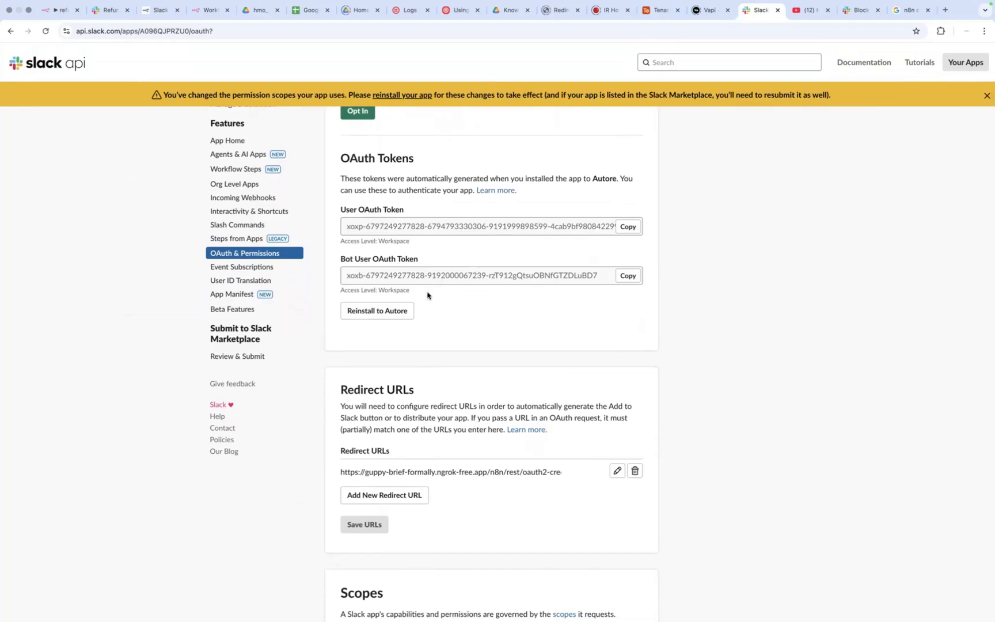
Step: Examine the app's Redirect URLs section, including the n8n OAuth callback entry
{"action": "scroll", "coordinate": [435, 329], "scroll_direction": "down", "scroll_amount": 2}
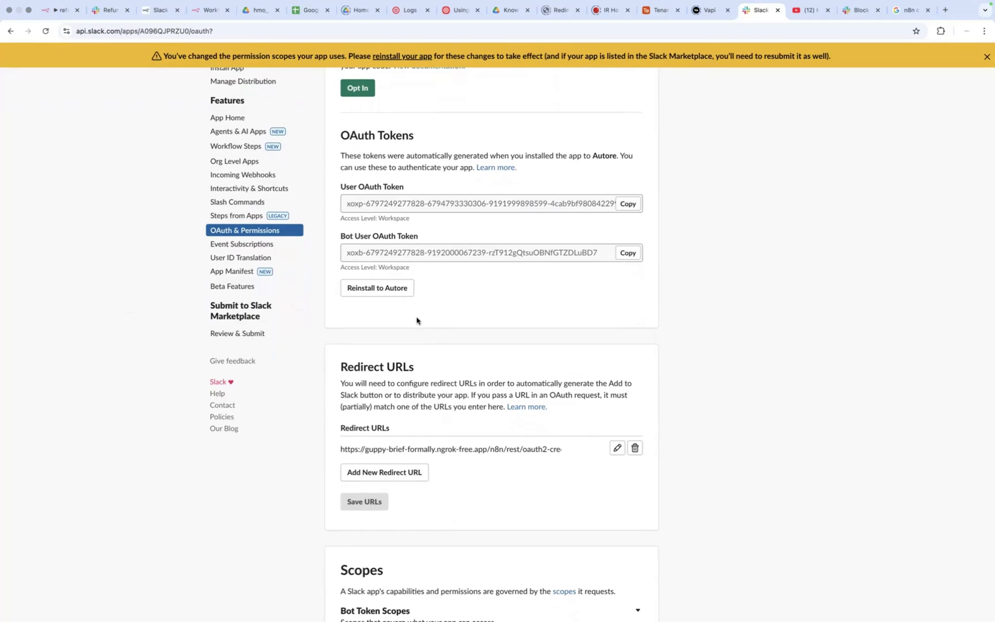
{"action": "scroll", "coordinate": [416, 321], "scroll_direction": "down", "scroll_amount": 3}
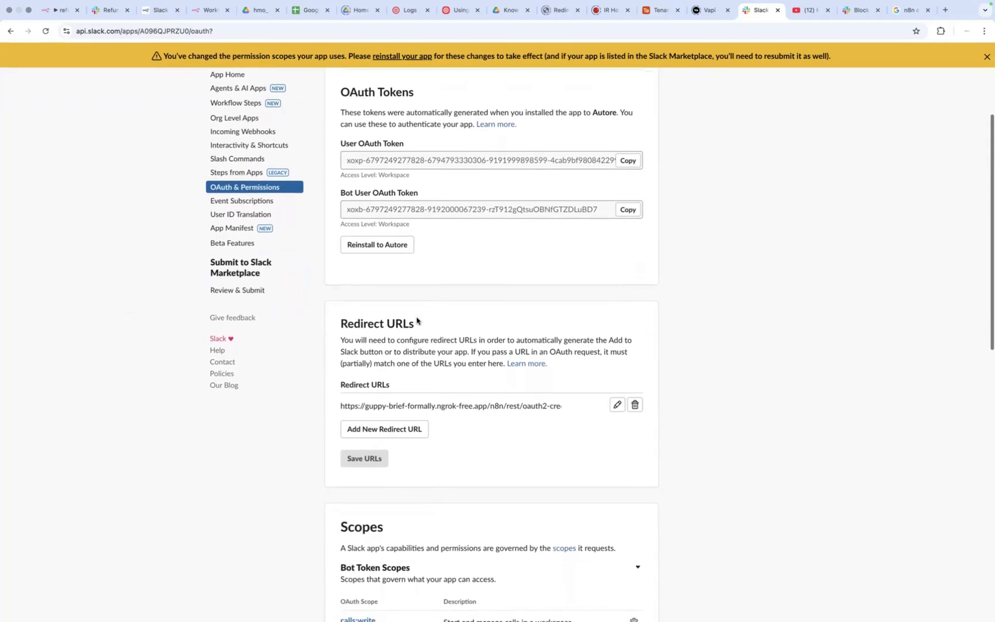
{"action": "scroll", "coordinate": [416, 321], "scroll_direction": "down", "scroll_amount": 1}
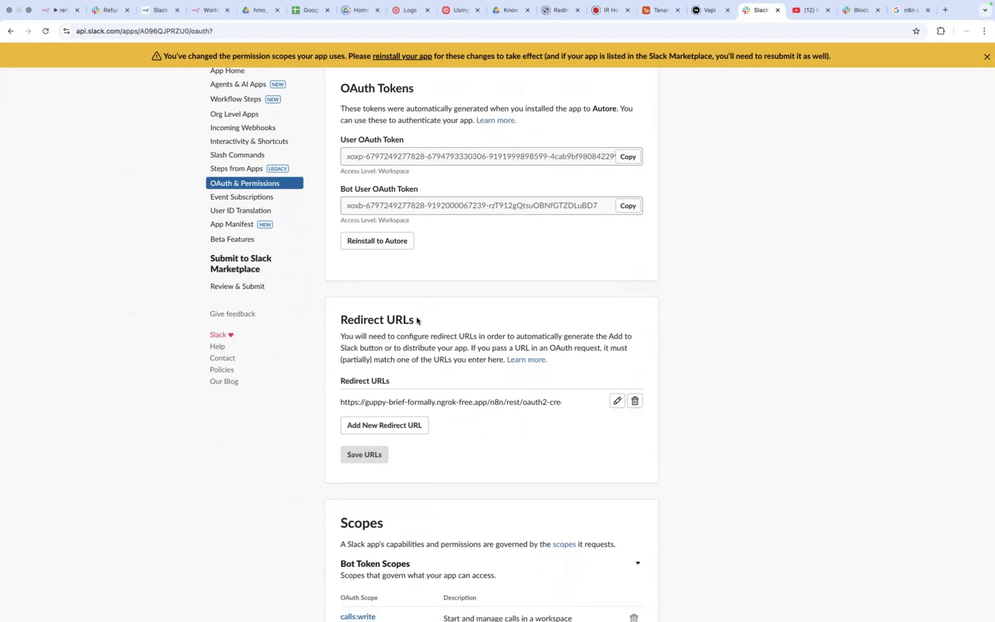
{"action": "scroll", "coordinate": [417, 321], "scroll_direction": "down", "scroll_amount": 6}
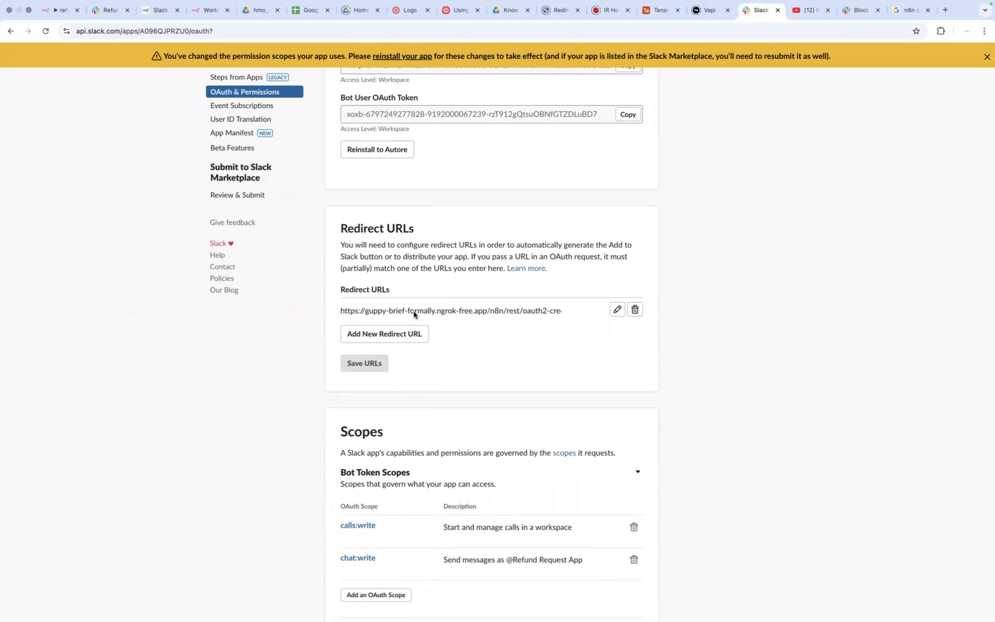
{"action": "scroll", "coordinate": [453, 327], "scroll_direction": "down", "scroll_amount": 1}
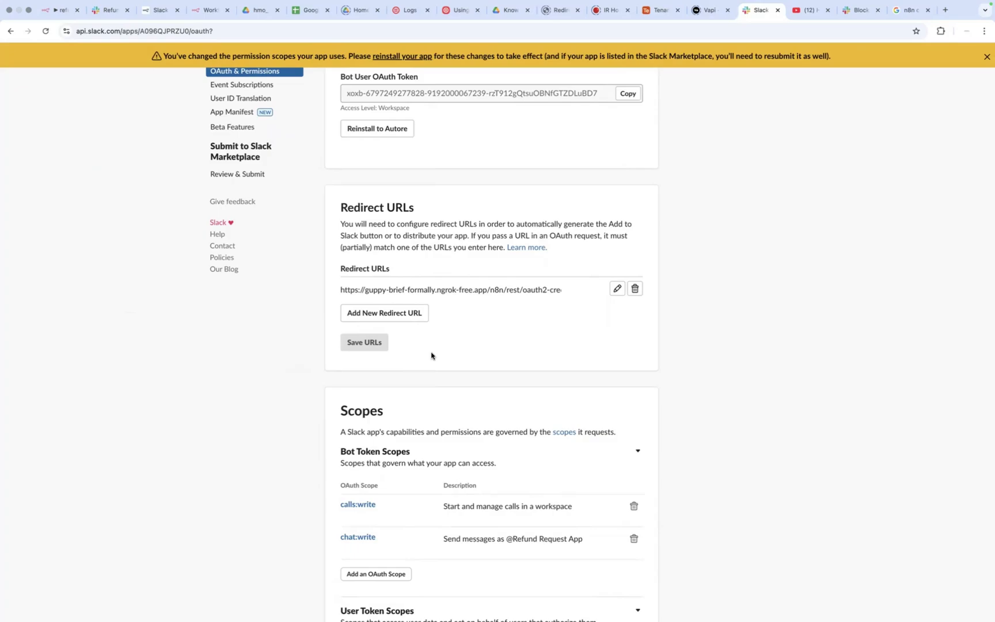
Step: Review the bot and user token scopes, API token restrictions and token revocation sections, and return to the OAuth tokens
{"action": "scroll", "coordinate": [431, 356], "scroll_direction": "down", "scroll_amount": 5}
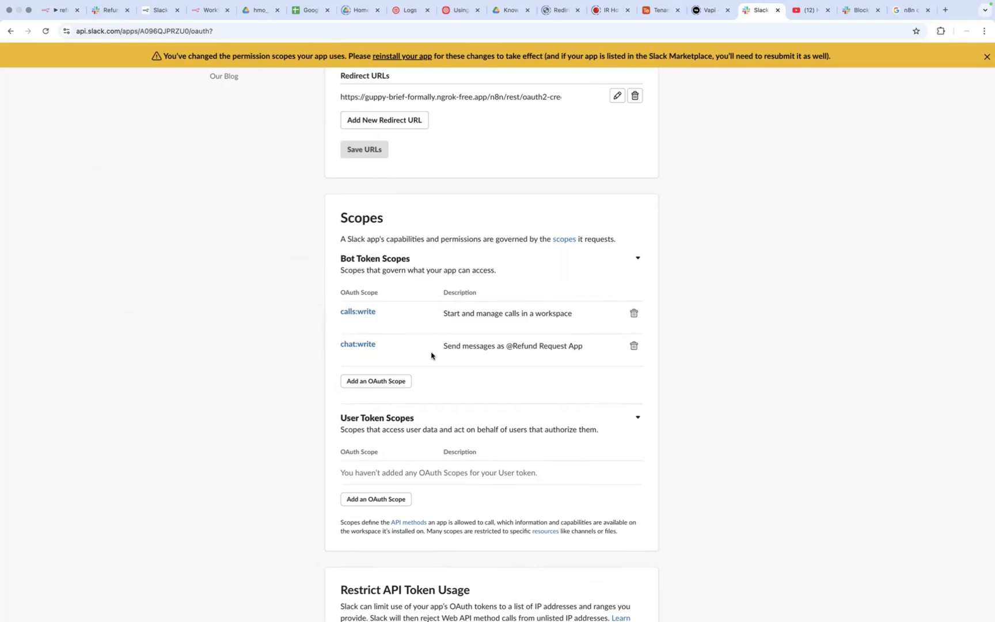
{"action": "scroll", "coordinate": [386, 331], "scroll_direction": "down", "scroll_amount": 3}
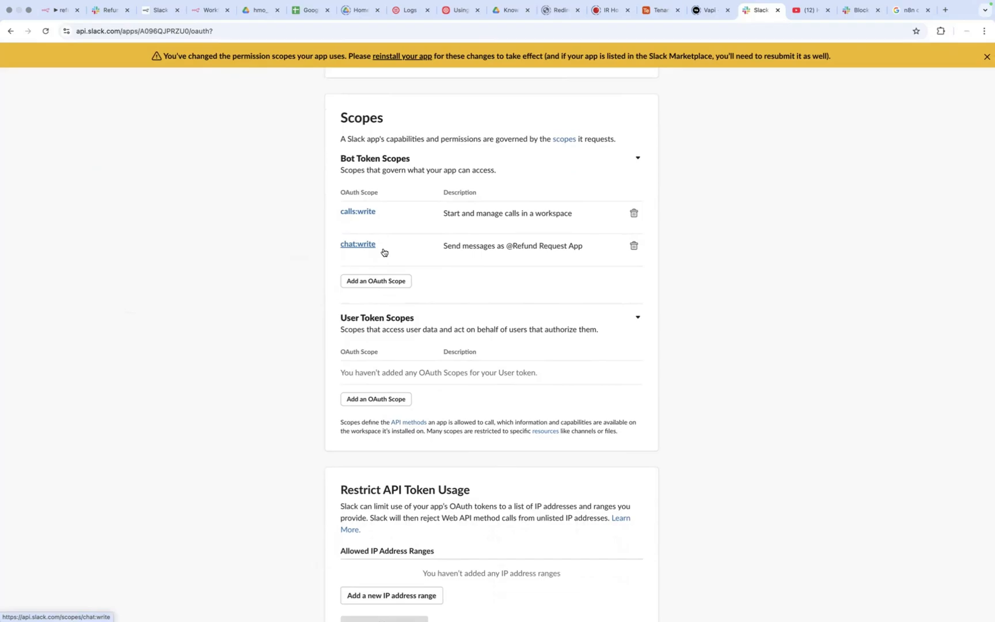
{"action": "scroll", "coordinate": [413, 388], "scroll_direction": "down", "scroll_amount": 6}
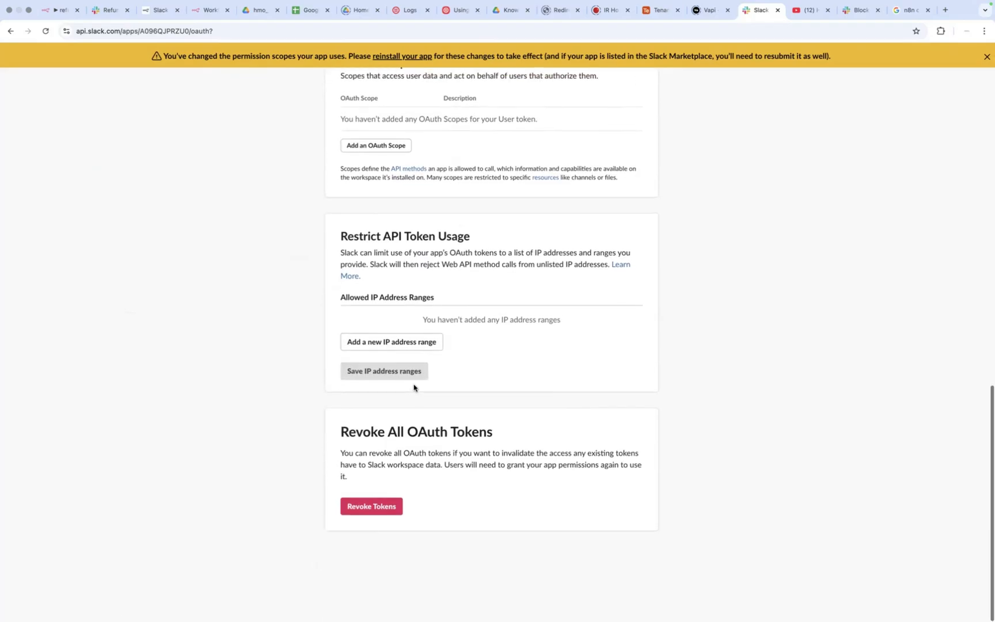
{"action": "scroll", "coordinate": [413, 388], "scroll_direction": "up", "scroll_amount": 7}
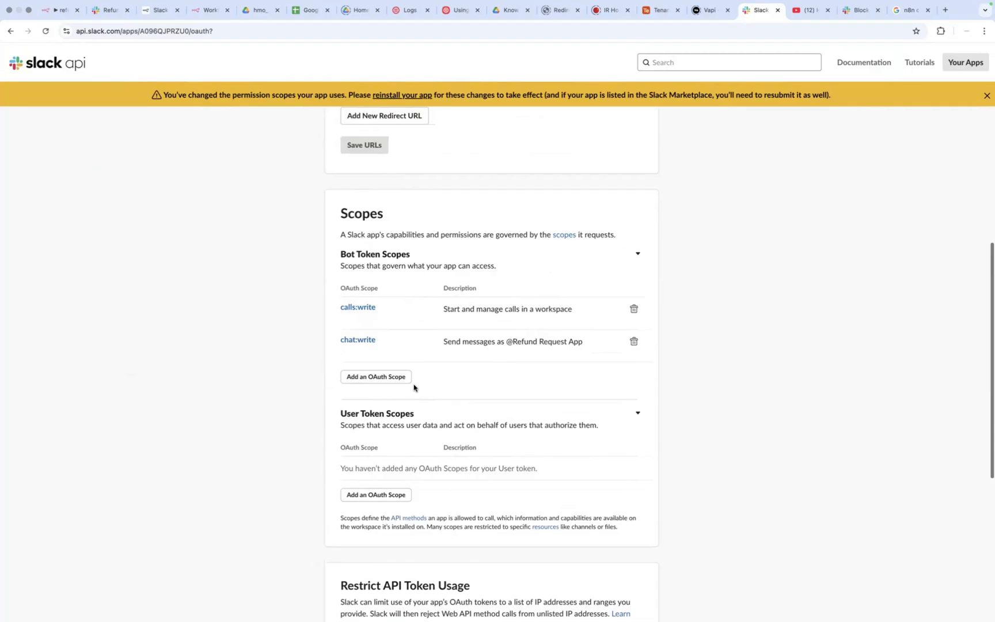
{"action": "scroll", "coordinate": [413, 389], "scroll_direction": "up", "scroll_amount": 10}
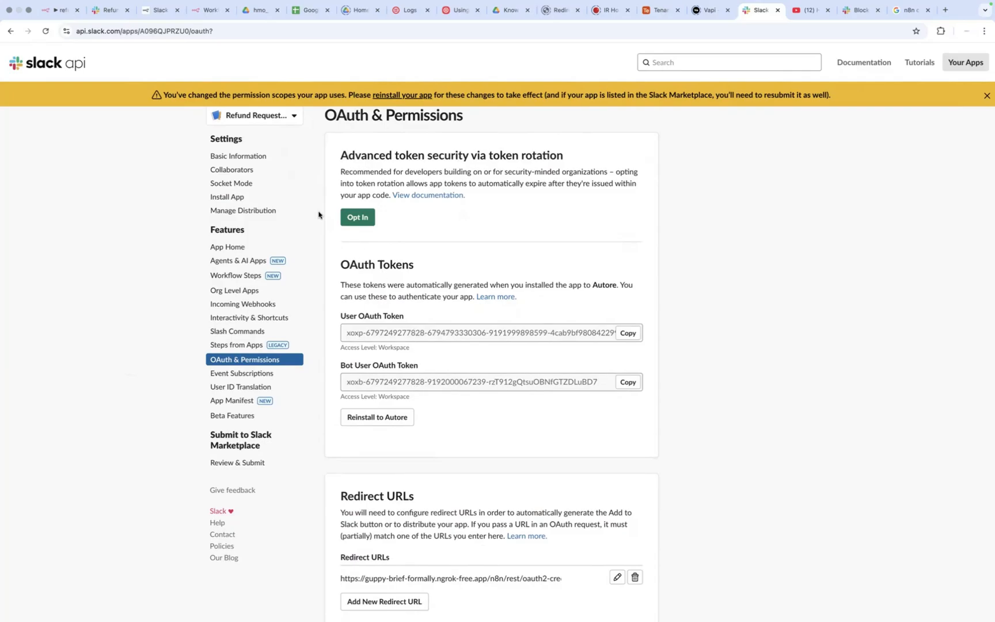
Step: Return to the app's Basic Information and look over its App Credentials
{"action": "left_click", "coordinate": [242, 162]}
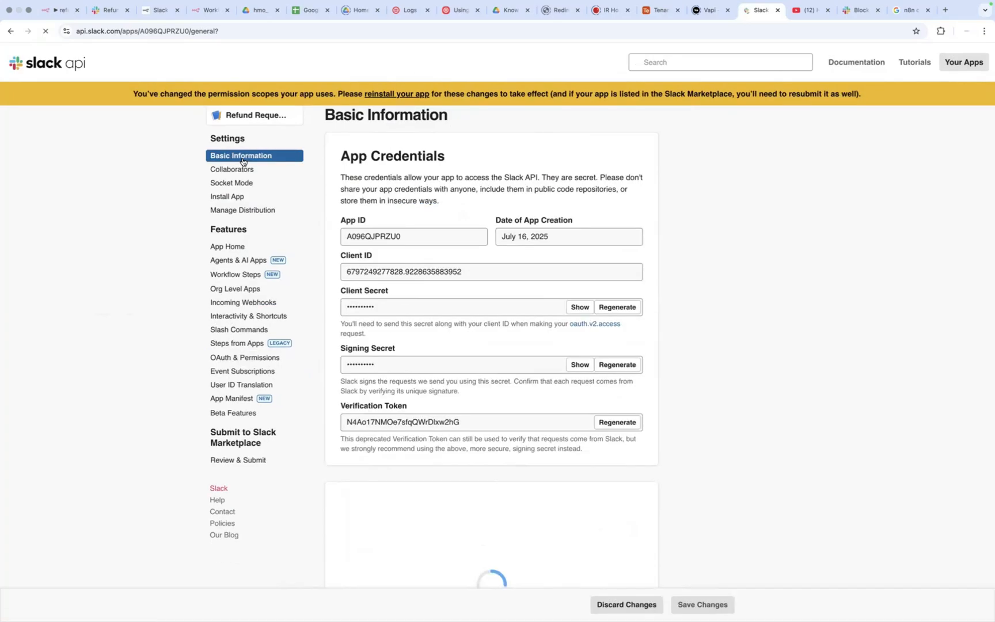
{"action": "scroll", "coordinate": [418, 382], "scroll_direction": "down", "scroll_amount": 1}
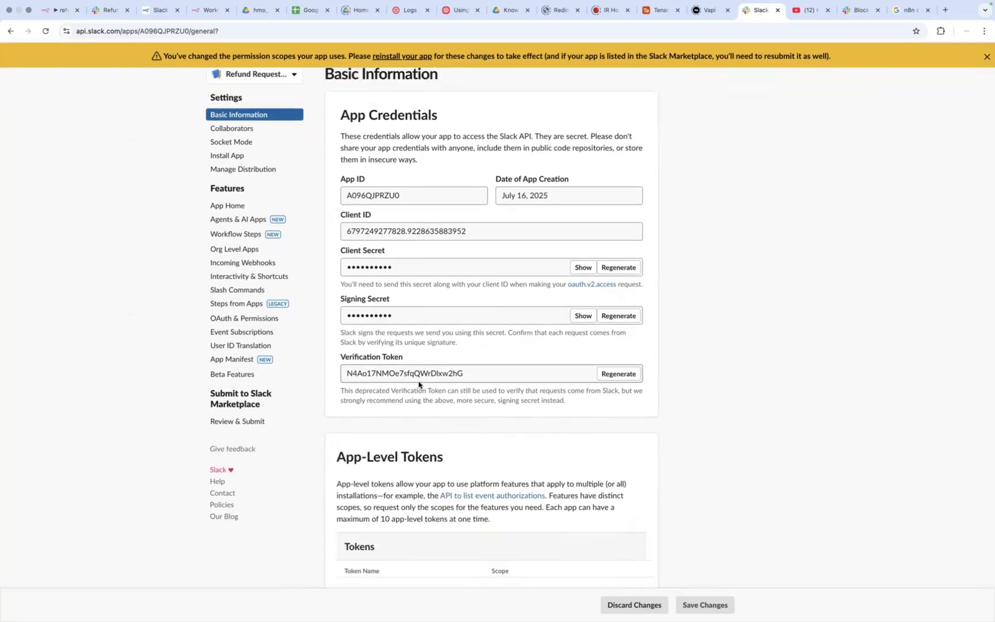
{"action": "scroll", "coordinate": [419, 384], "scroll_direction": "up", "scroll_amount": 2}
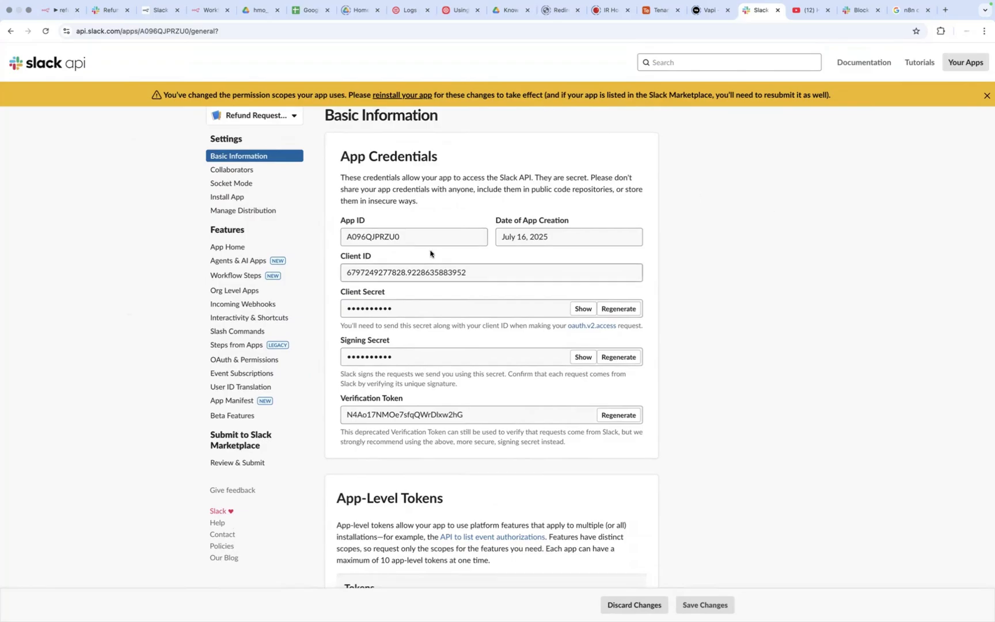
Step: Switch to the refund request workflow in n8n and add another Slack "Send a message" node after the existing Slack node
{"action": "left_click", "coordinate": [56, 13]}
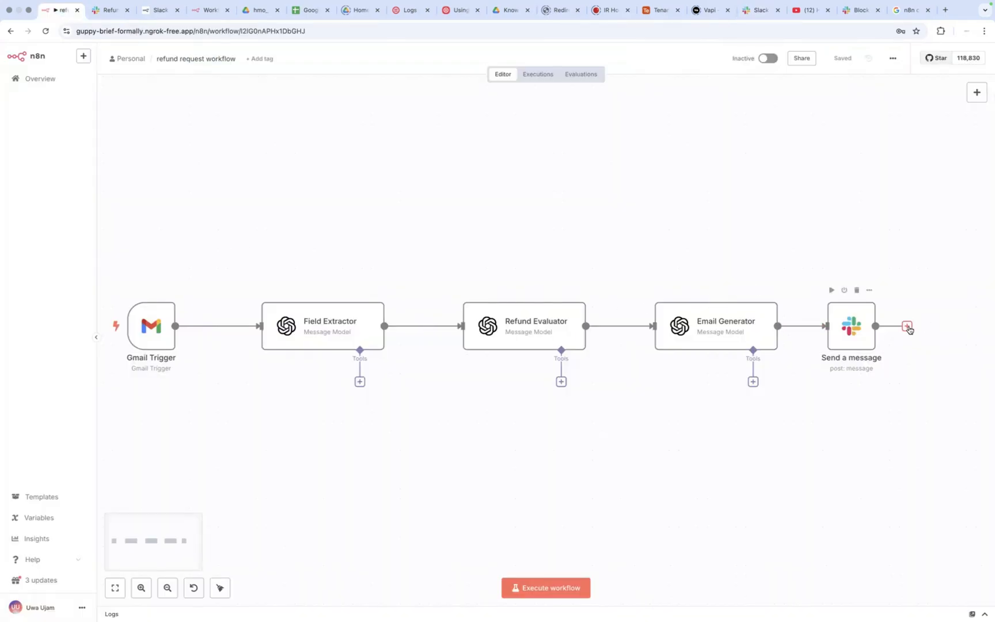
{"action": "scroll", "coordinate": [805, 411], "scroll_direction": "right", "scroll_amount": 5}
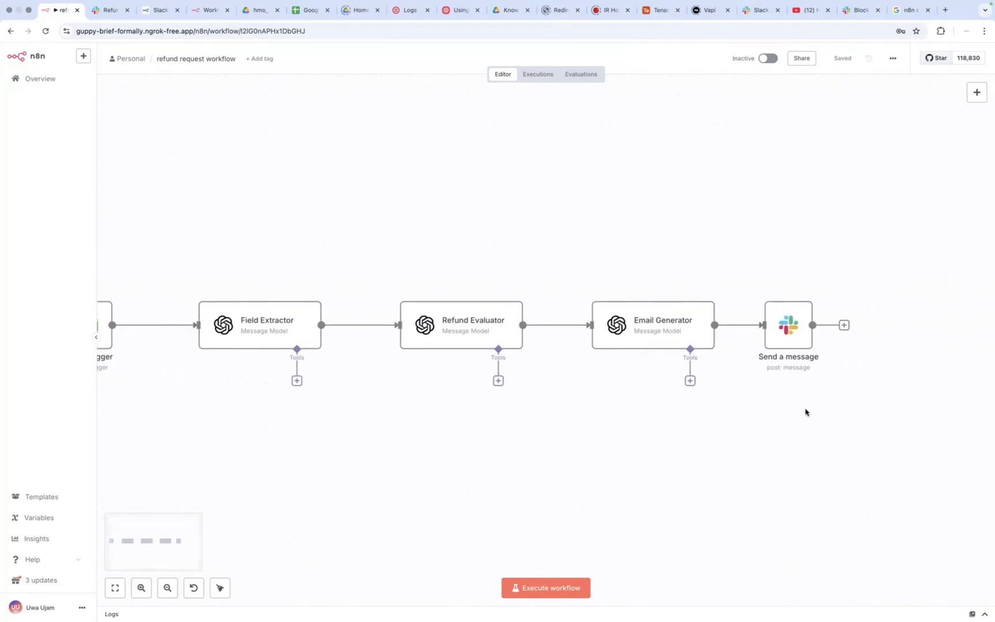
{"action": "left_click", "coordinate": [769, 320]}
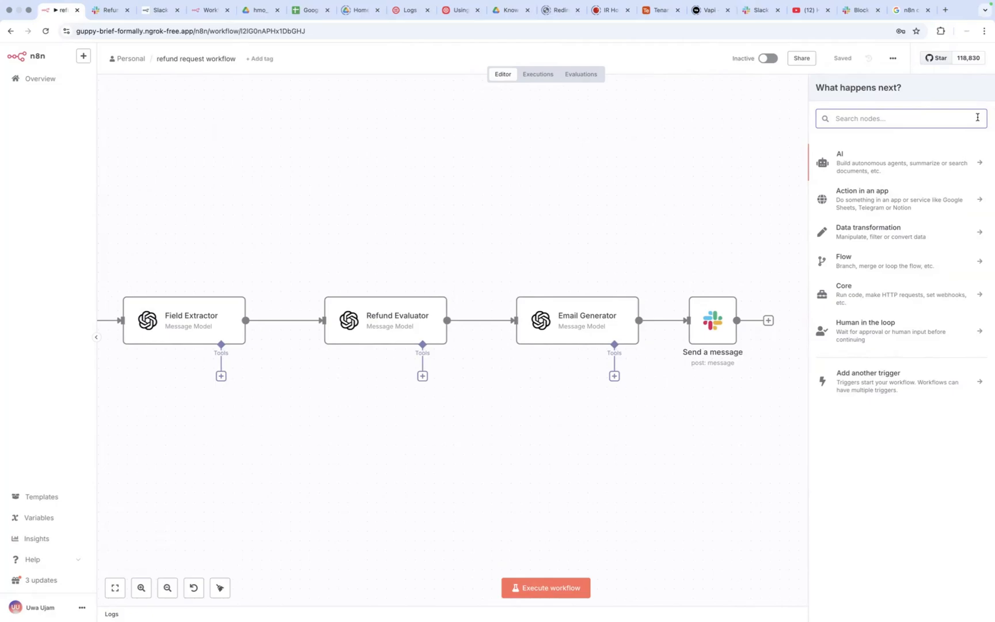
{"action": "type", "text": "slack"}
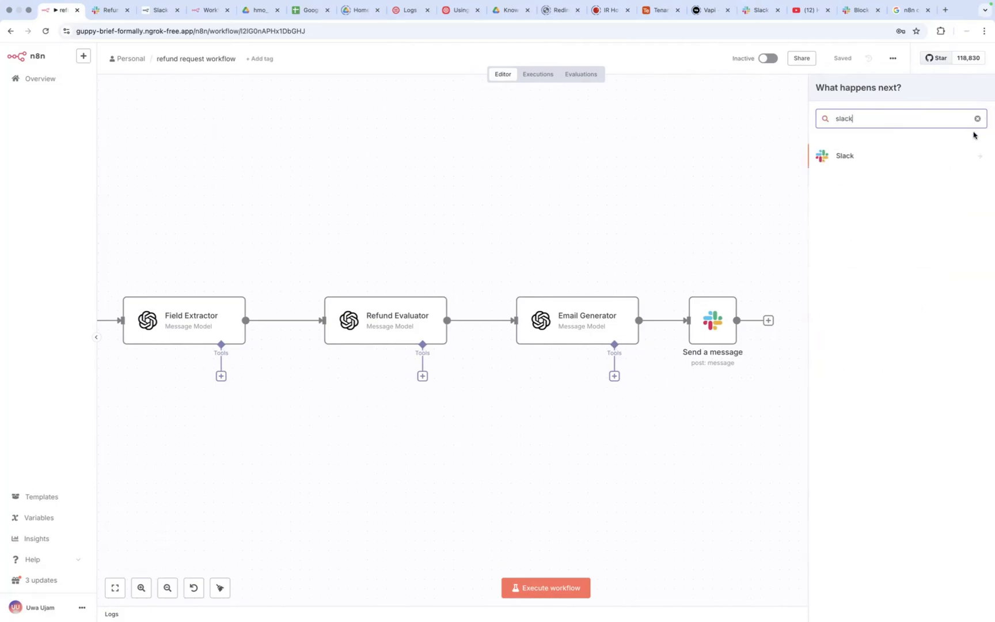
{"action": "left_click", "coordinate": [836, 156]}
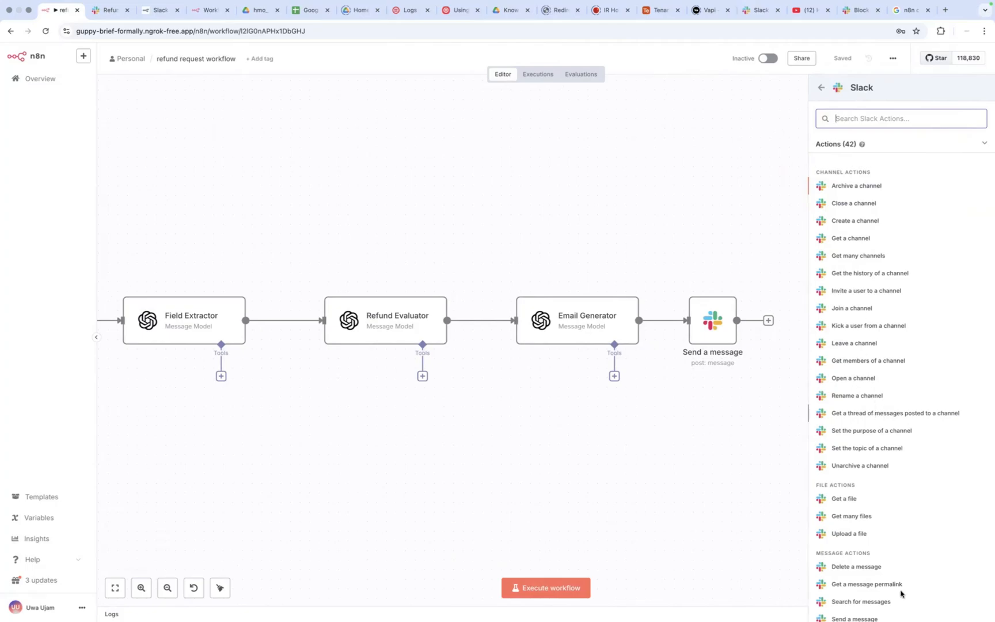
{"action": "scroll", "coordinate": [891, 556], "scroll_direction": "down", "scroll_amount": 5}
{"action": "scroll", "coordinate": [891, 556], "scroll_direction": "down", "scroll_amount": 3}
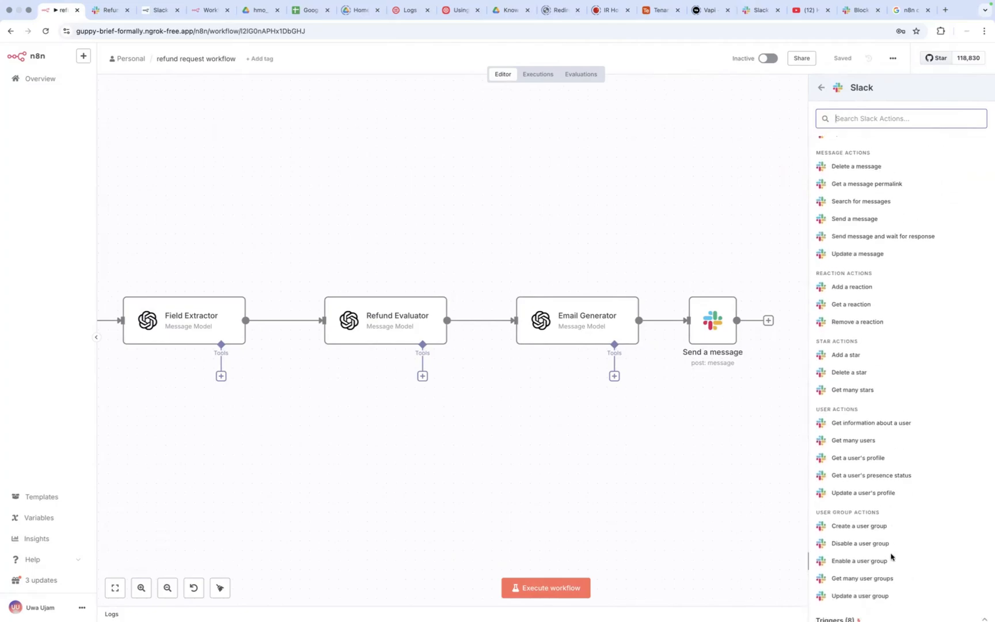
{"action": "scroll", "coordinate": [890, 556], "scroll_direction": "up", "scroll_amount": 10}
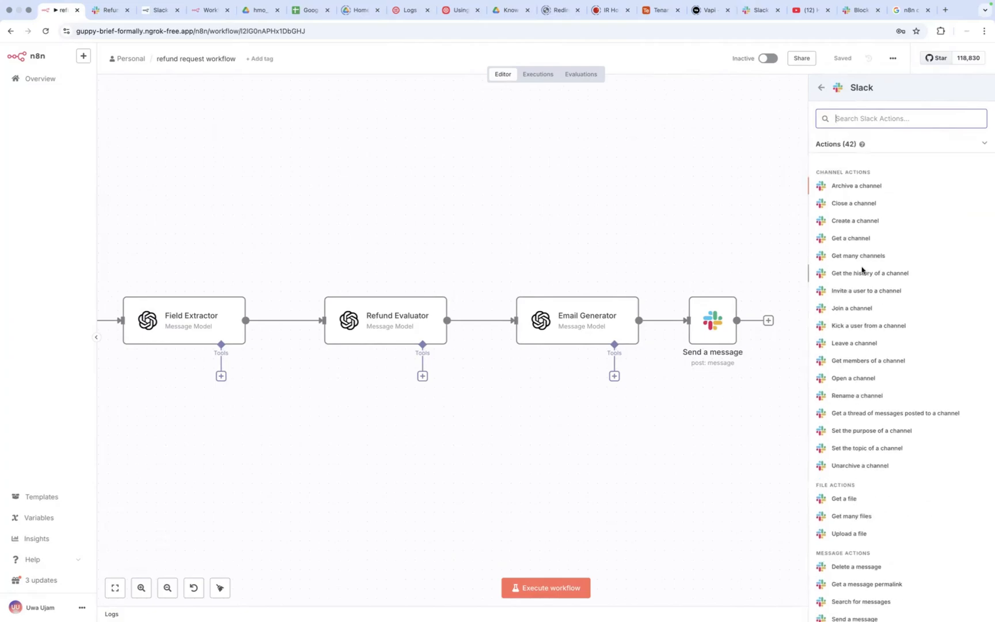
{"action": "scroll", "coordinate": [853, 391], "scroll_direction": "down", "scroll_amount": 1}
{"action": "scroll", "coordinate": [853, 390], "scroll_direction": "down", "scroll_amount": 3}
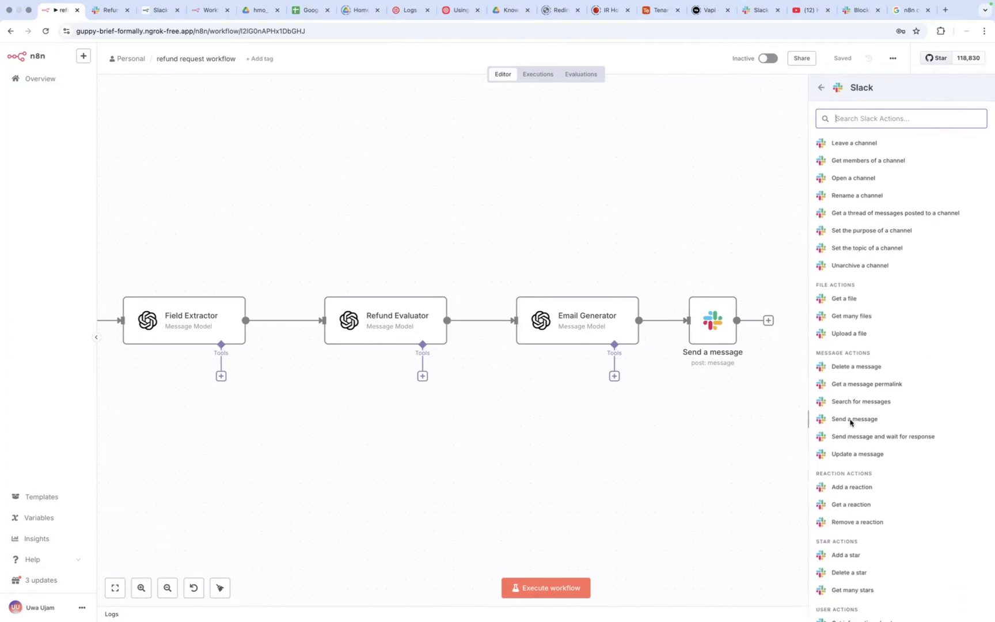
{"action": "left_click", "coordinate": [850, 422]}
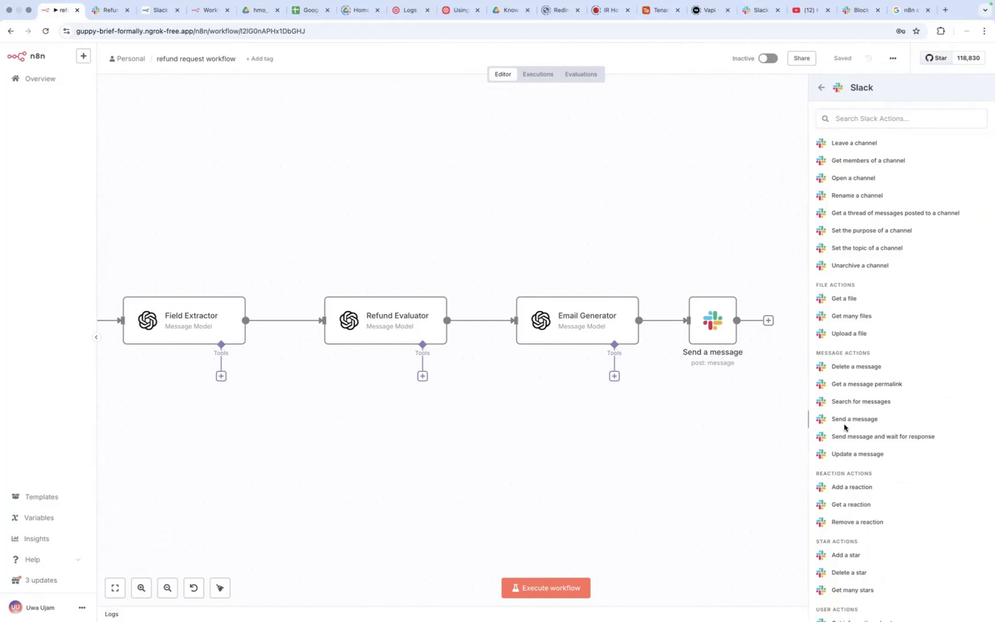
{"action": "left_click", "coordinate": [843, 420]}
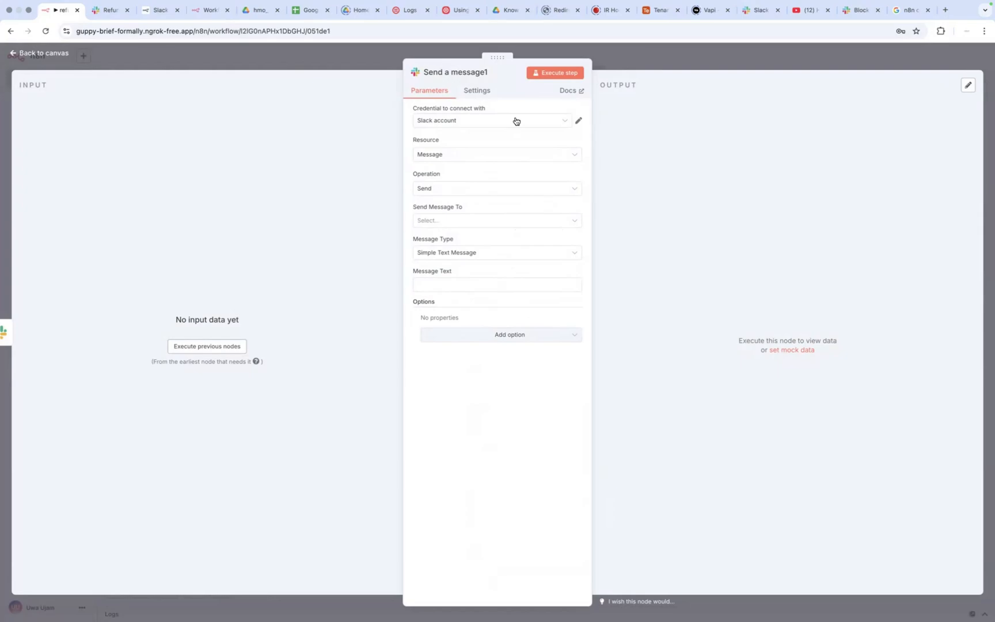
Step: Inspect the new Slack node's credential choices and the Slack account's redirect URL, client ID and client secret fields, leaving them unedited
{"action": "left_click", "coordinate": [562, 124]}
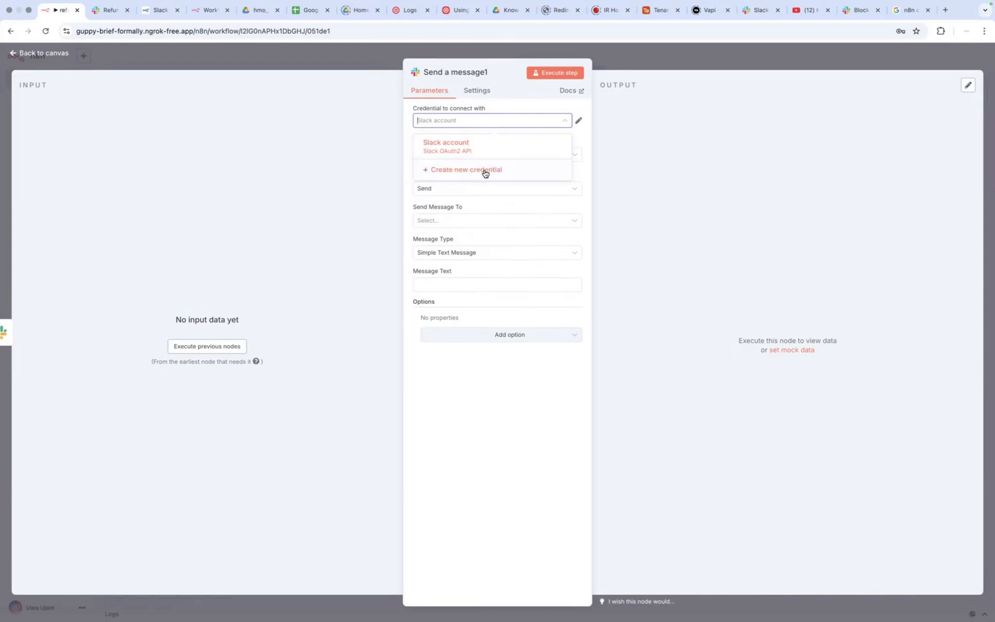
{"action": "left_click", "coordinate": [578, 121]}
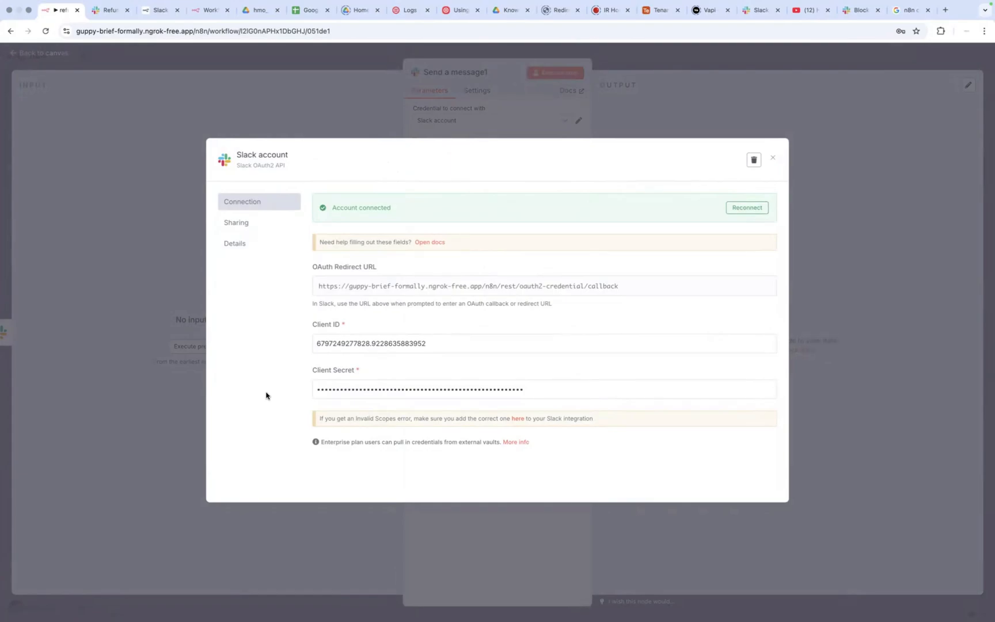
{"action": "left_click", "coordinate": [773, 159]}
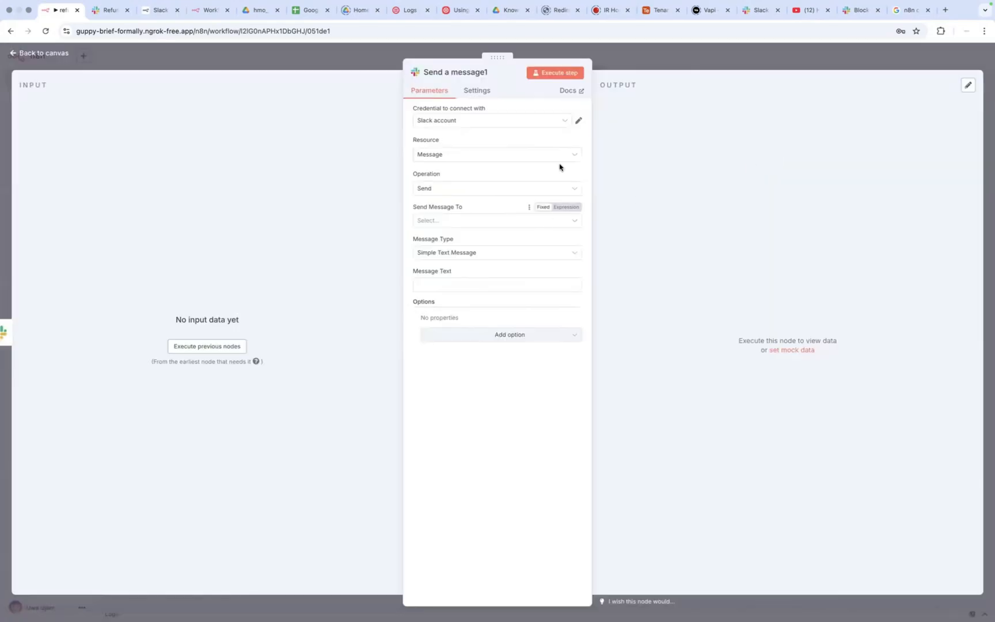
{"action": "left_click", "coordinate": [578, 120]}
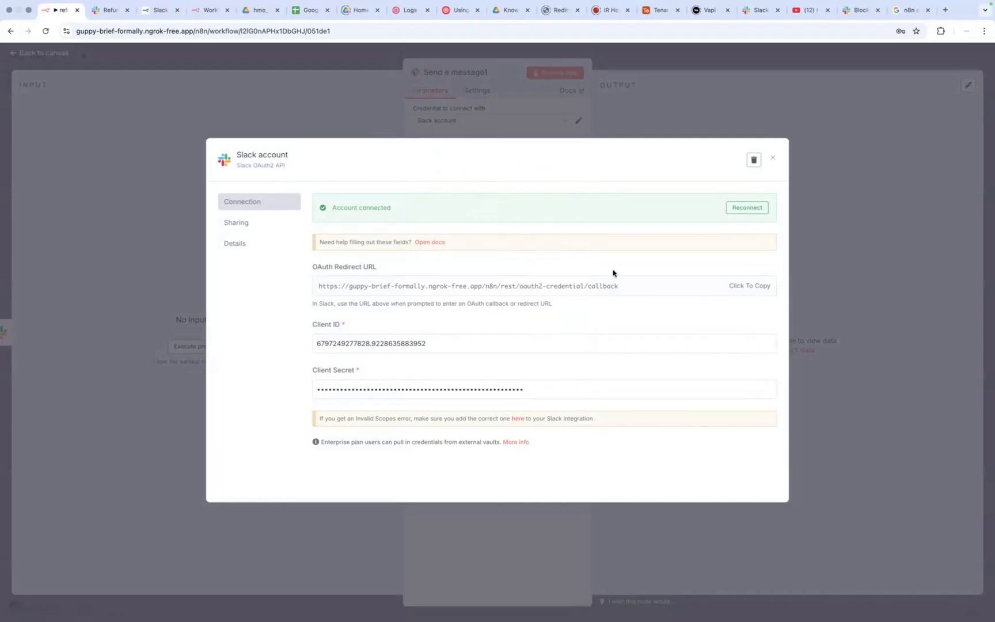
{"action": "left_click", "coordinate": [773, 158]}
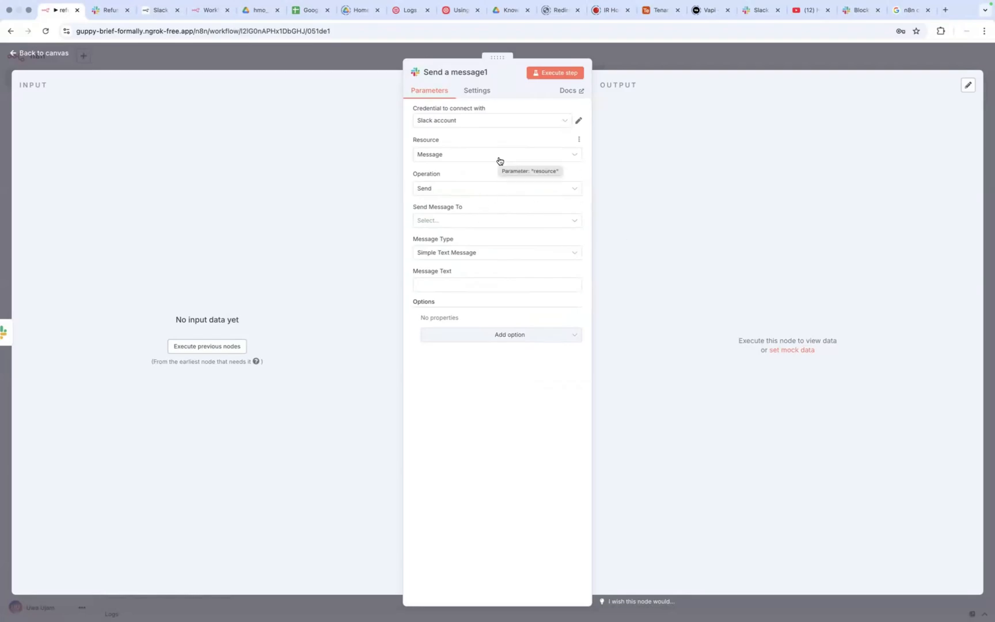
Step: Leave the new Slack node's operation at Send and set it to send the message to a Channel
{"action": "left_click", "coordinate": [477, 189]}
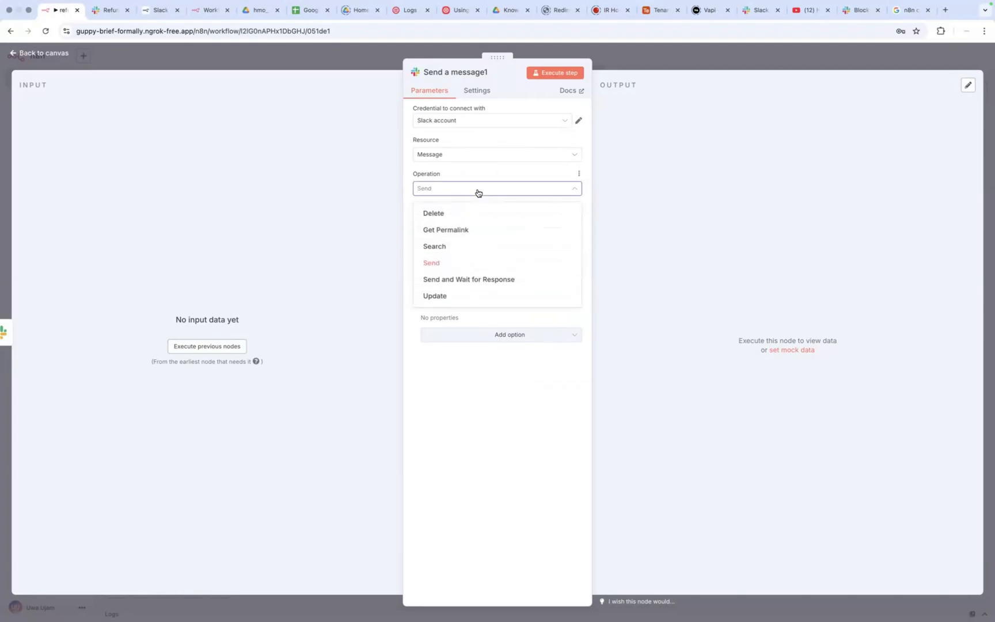
{"action": "left_click", "coordinate": [477, 192]}
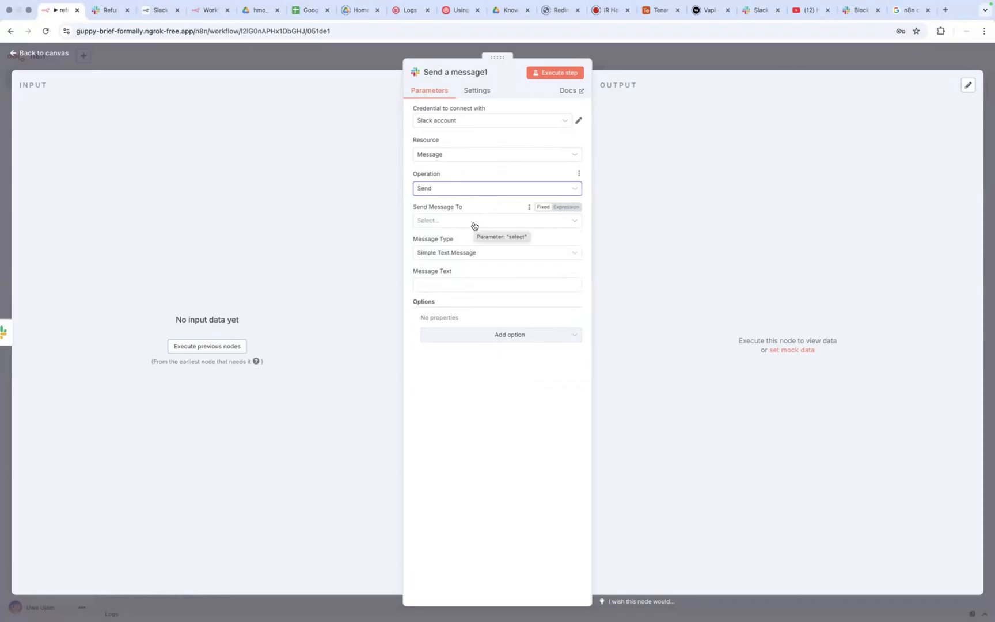
{"action": "left_click", "coordinate": [473, 225]}
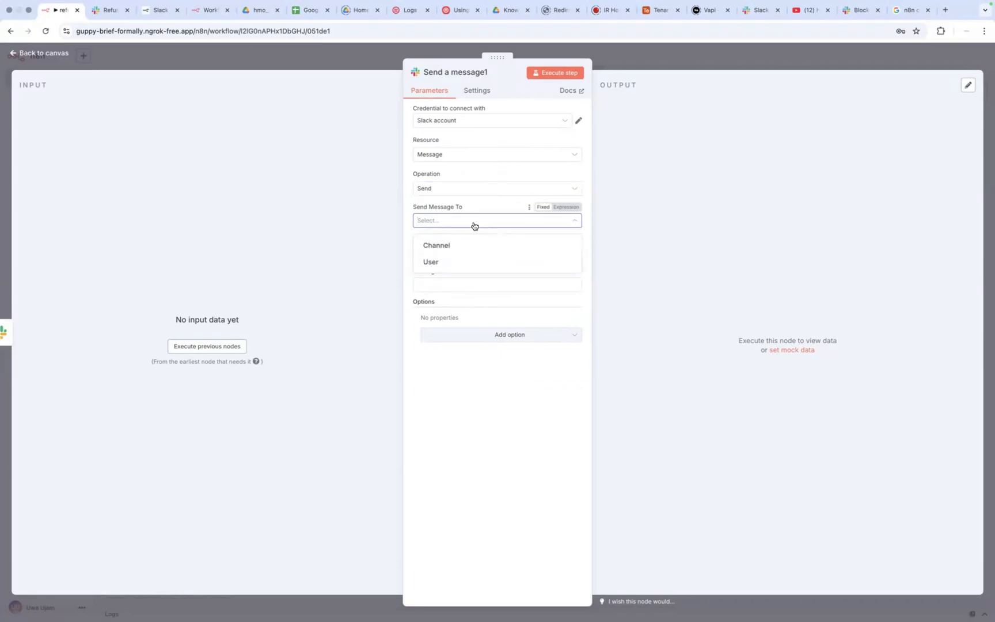
{"action": "left_click", "coordinate": [447, 247]}
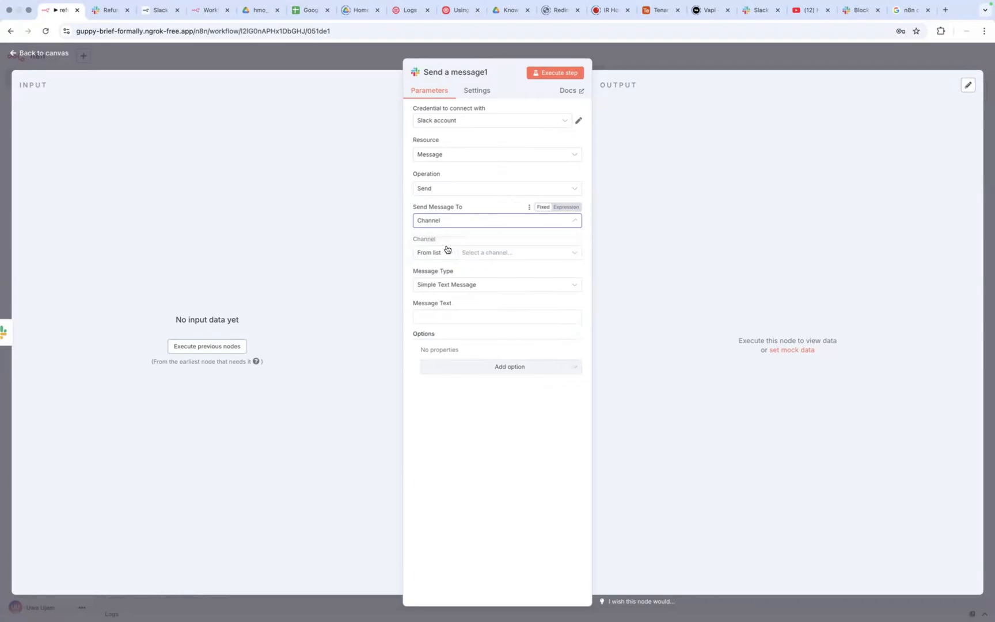
{"action": "left_click", "coordinate": [488, 226]}
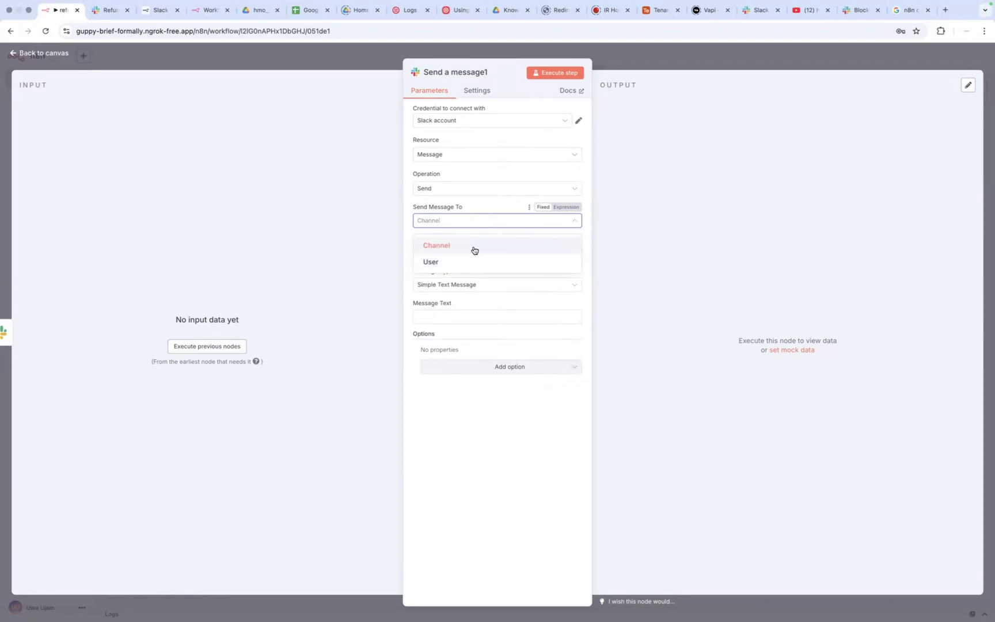
{"action": "left_click", "coordinate": [474, 249]}
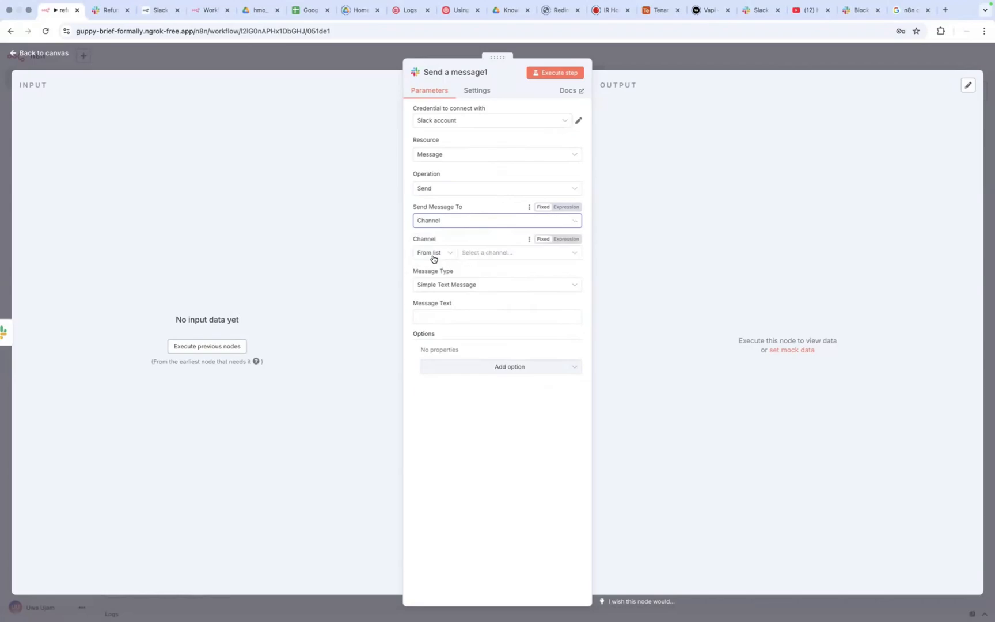
Step: Choose refund-requests from the list as the Slack node's destination channel
{"action": "left_click", "coordinate": [498, 257]}
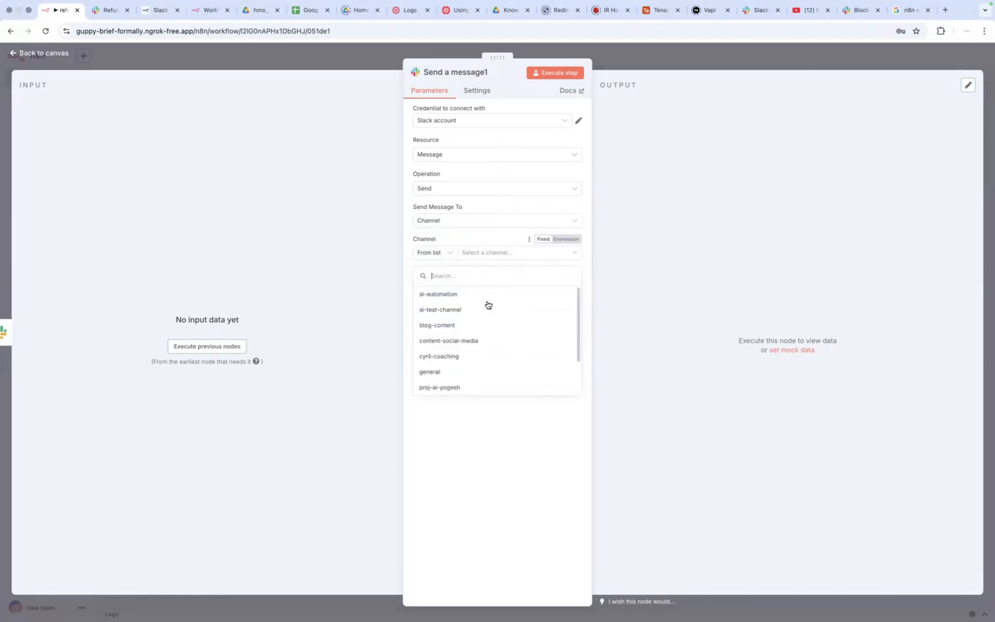
{"action": "scroll", "coordinate": [480, 352], "scroll_direction": "down", "scroll_amount": 3}
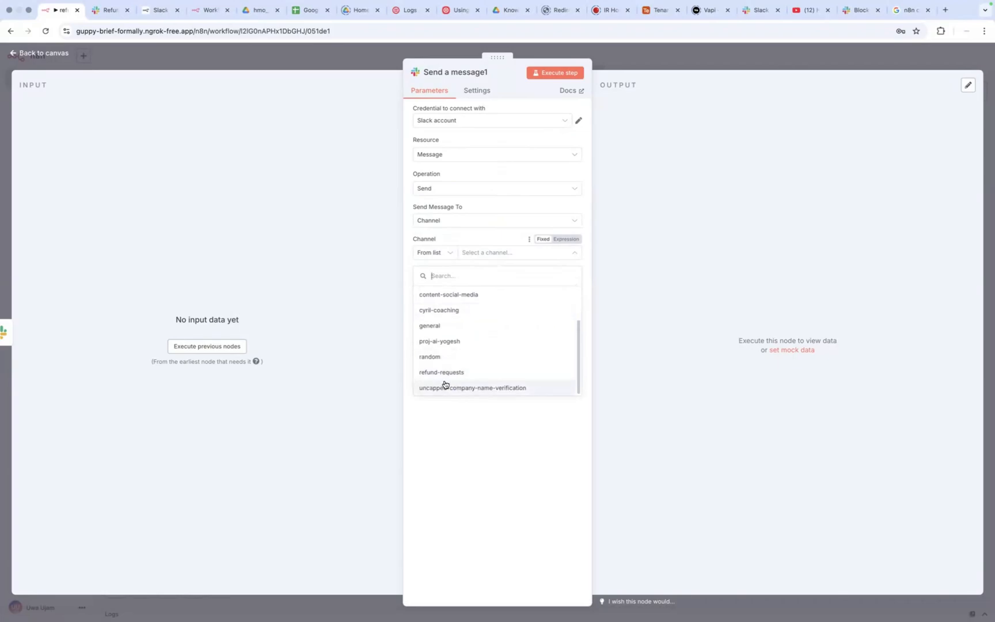
{"action": "left_click", "coordinate": [451, 373]}
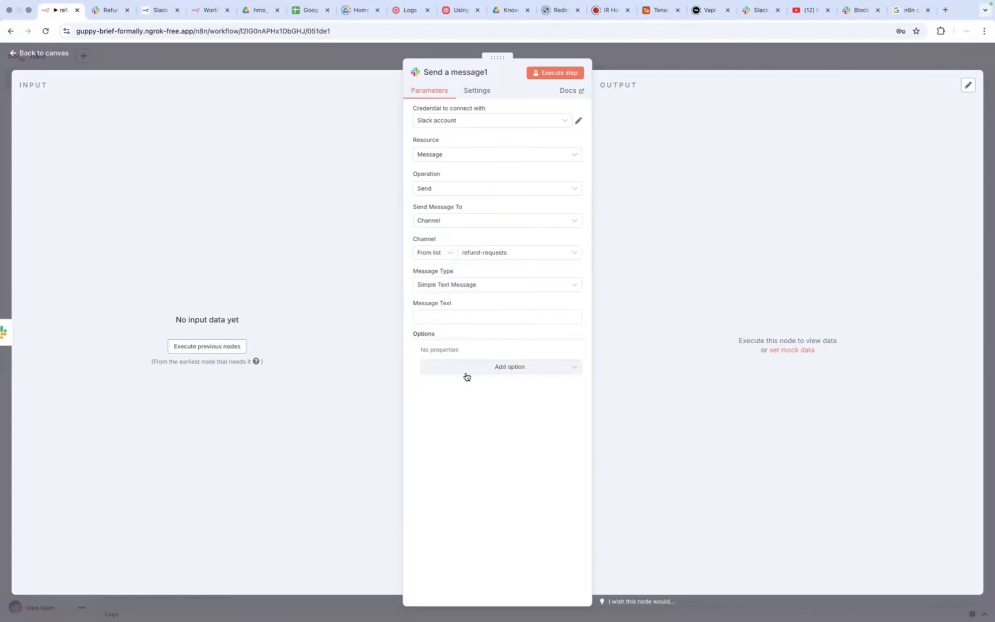
{"action": "left_click", "coordinate": [521, 258]}
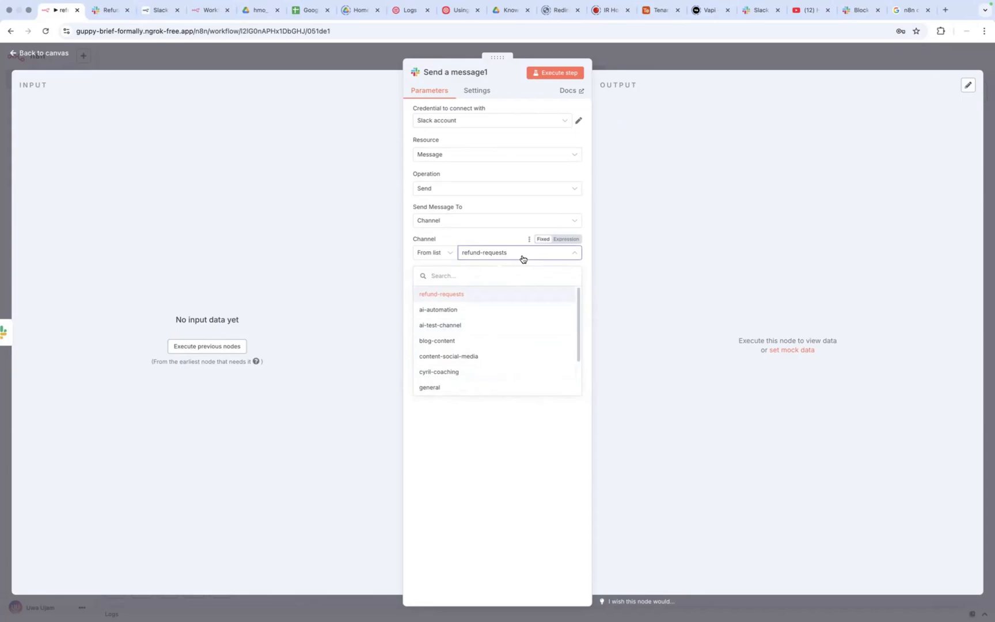
{"action": "left_click", "coordinate": [463, 296]}
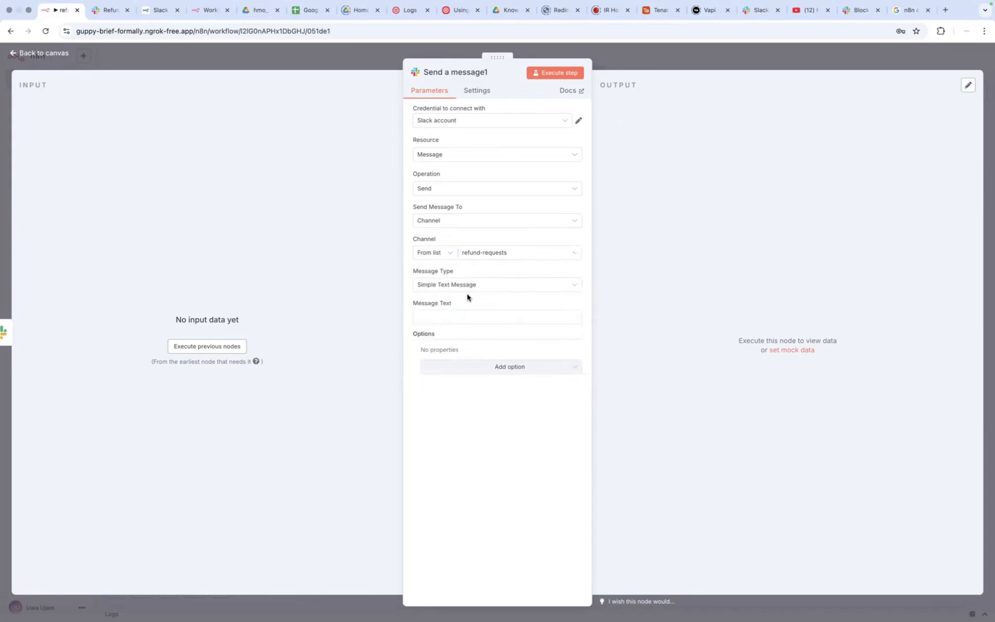
Step: Keep Simple Text Message as the message type, enter the placeholder message text "djhfdfhiasf[", and exit and reopen the node
{"action": "left_click", "coordinate": [488, 286]}
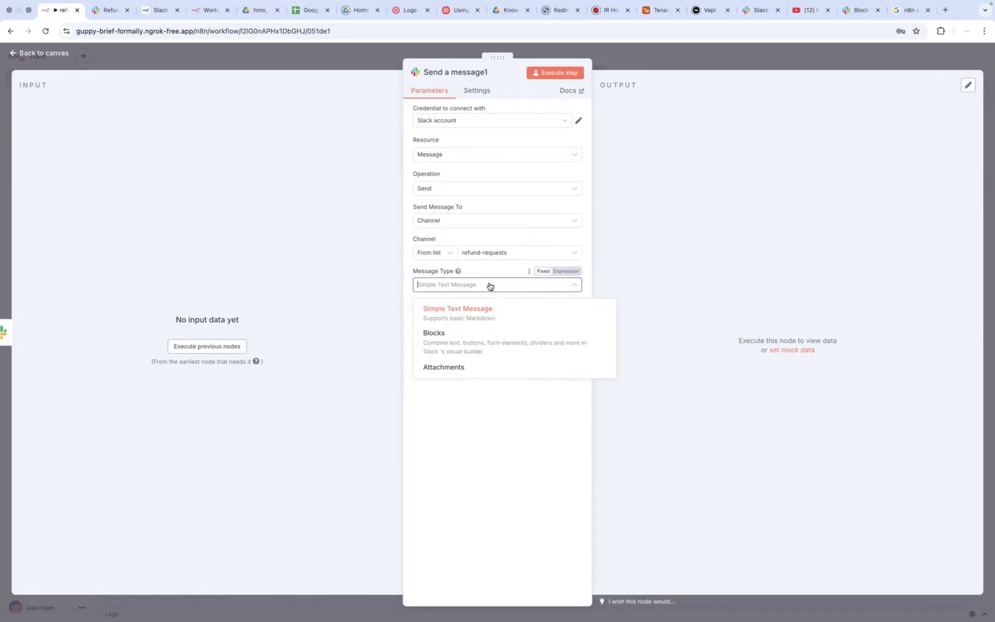
{"action": "left_click", "coordinate": [487, 309]}
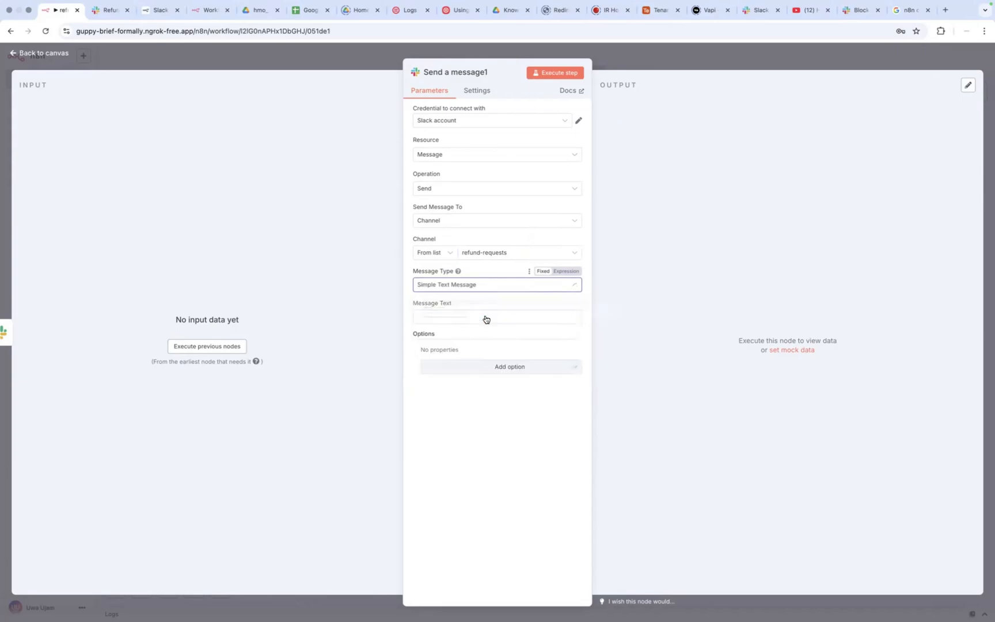
{"action": "left_click", "coordinate": [488, 316]}
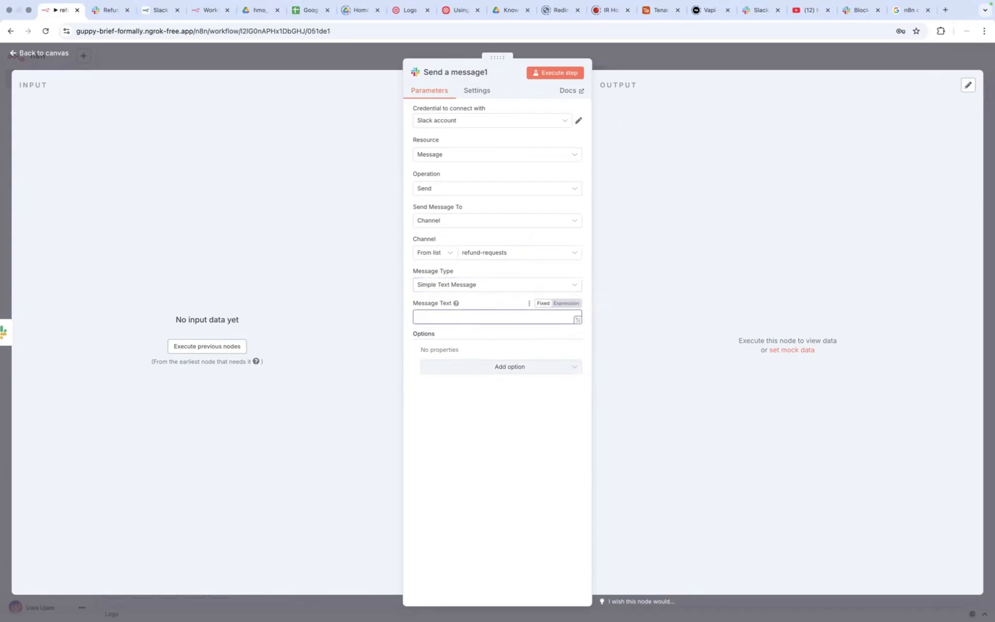
{"action": "type", "text": "djhfdfhiasf"}
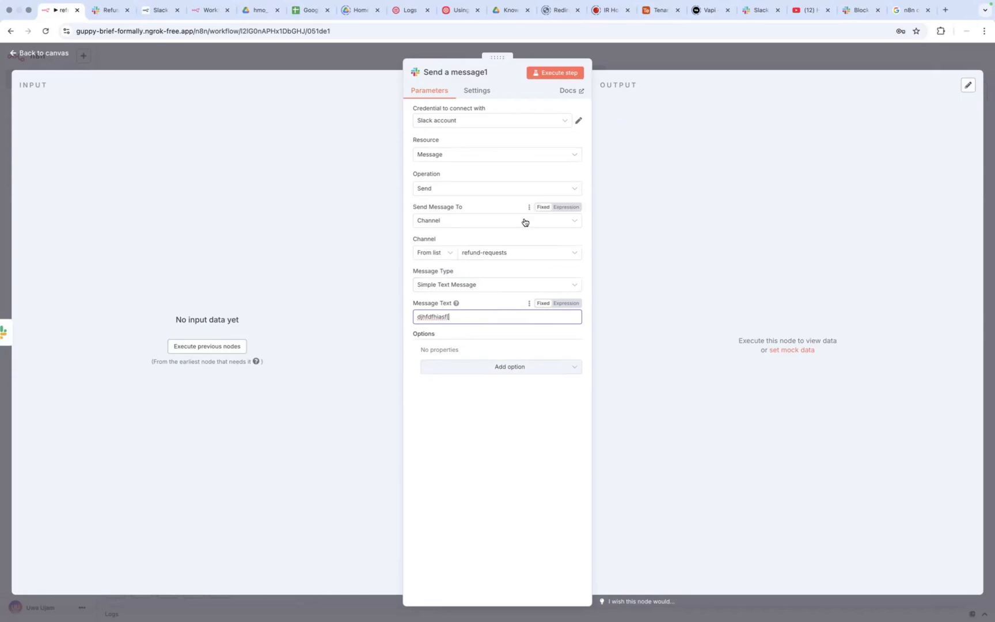
{"action": "left_click", "coordinate": [12, 55]}
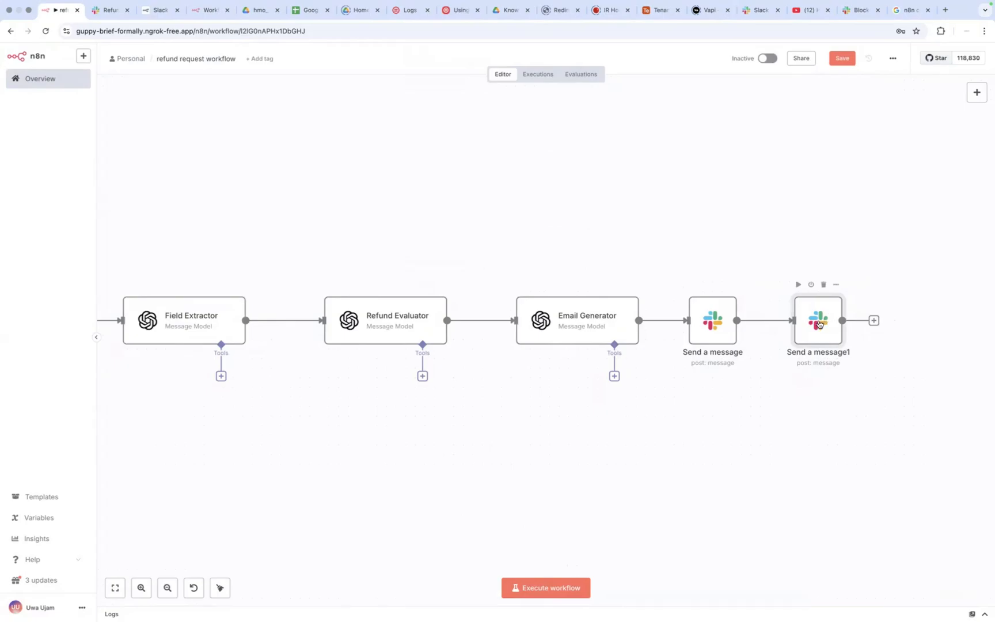
{"action": "double_click", "coordinate": [818, 324]}
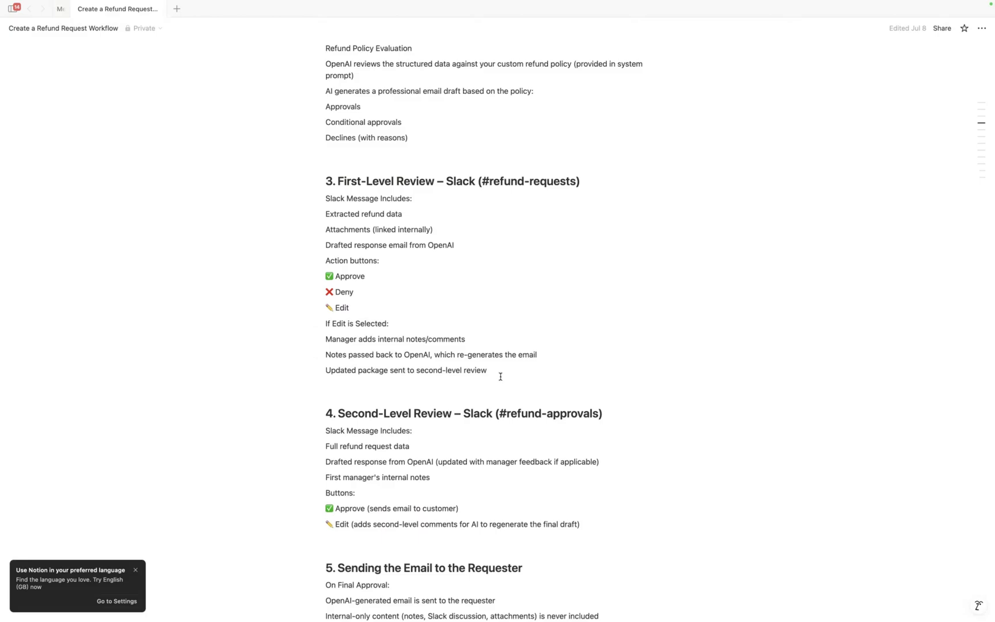
Step: Review the First-Level Review requirements in Notion and the earlier messages in Slack's #refund-requests channel, and return to the n8n node
{"action": "left_click_drag", "start_coordinate": [500, 373], "coordinate": [311, 196]}
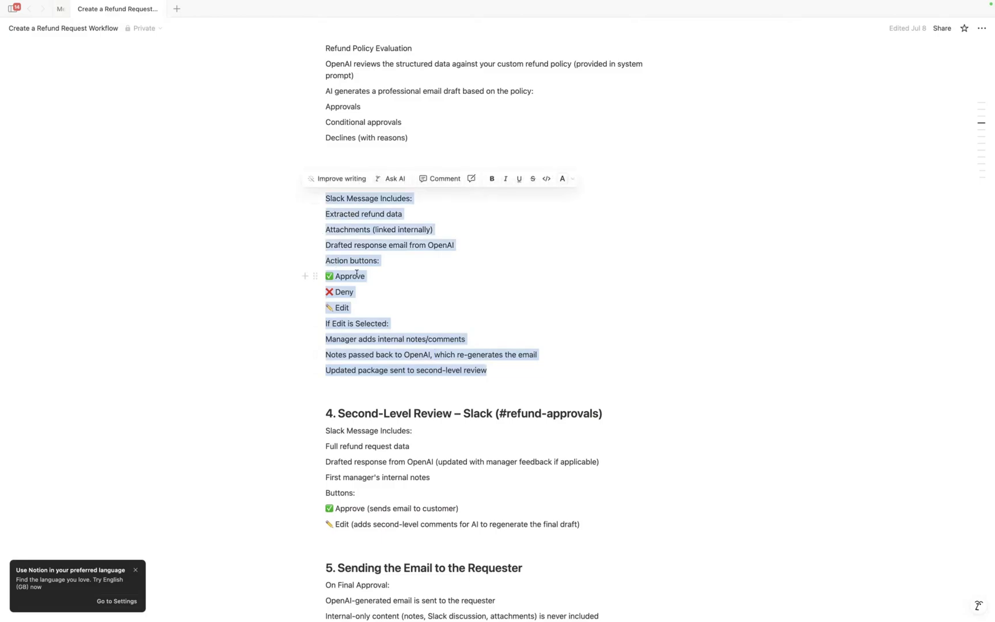
{"action": "key", "text": "ctrl+Right"}
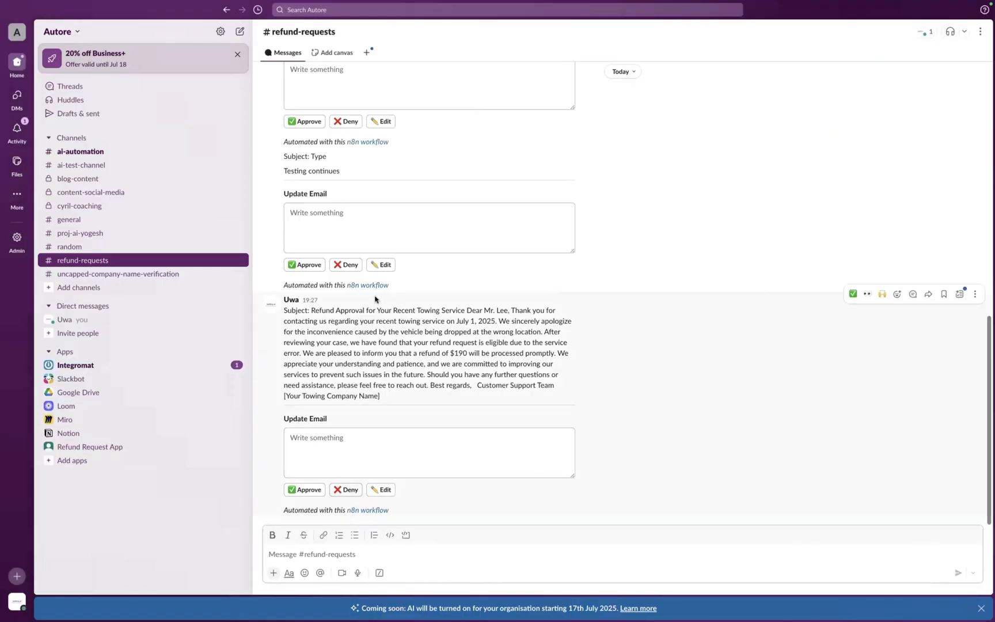
{"action": "scroll", "coordinate": [357, 322], "scroll_direction": "up", "scroll_amount": 15}
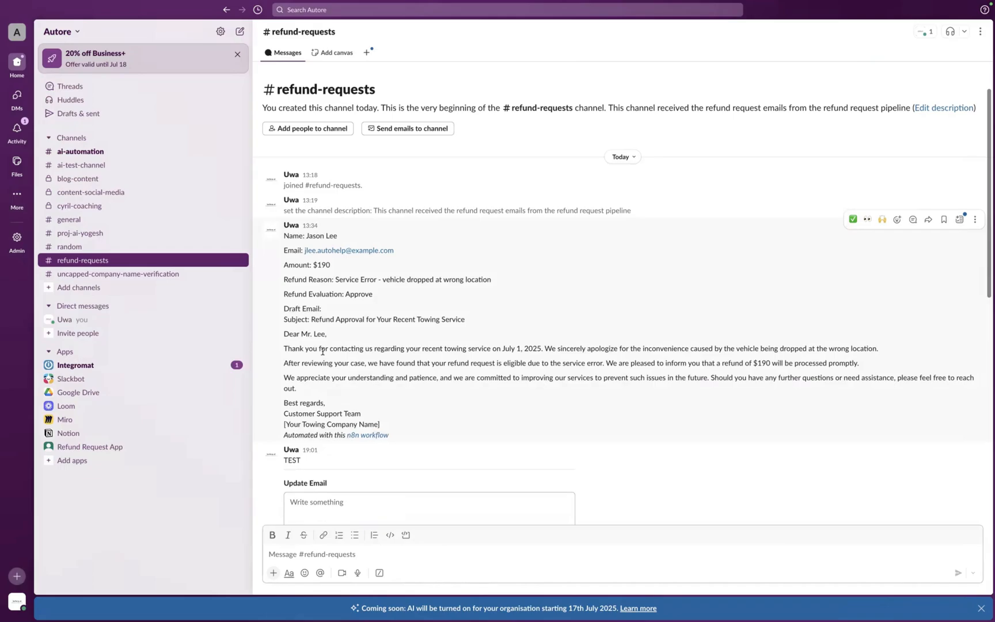
{"action": "scroll", "coordinate": [322, 351], "scroll_direction": "down", "scroll_amount": 3}
{"action": "scroll", "coordinate": [322, 352], "scroll_direction": "down", "scroll_amount": 10}
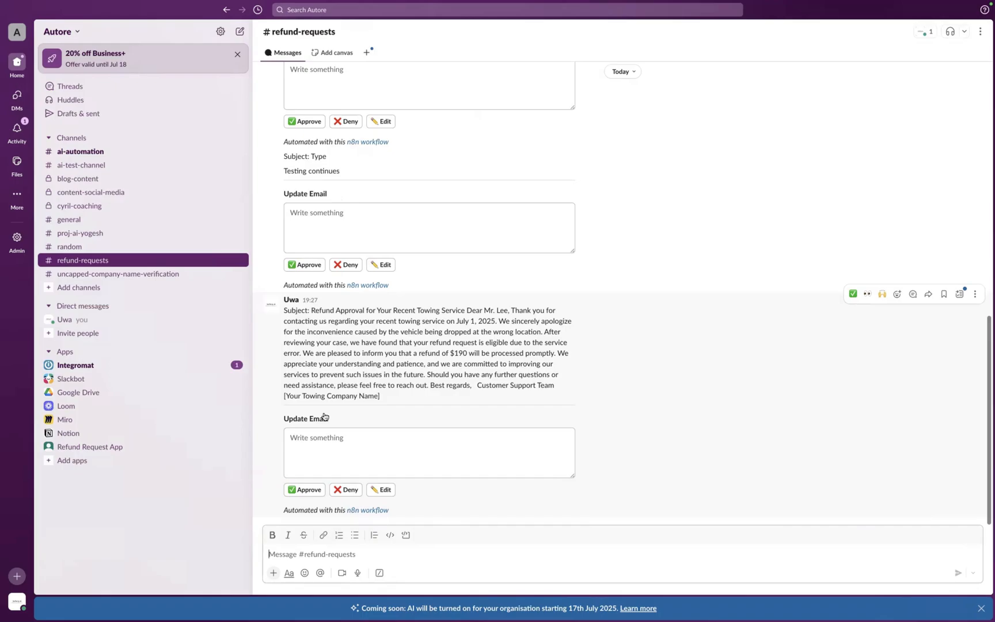
{"action": "key", "text": "ctrl+Right"}
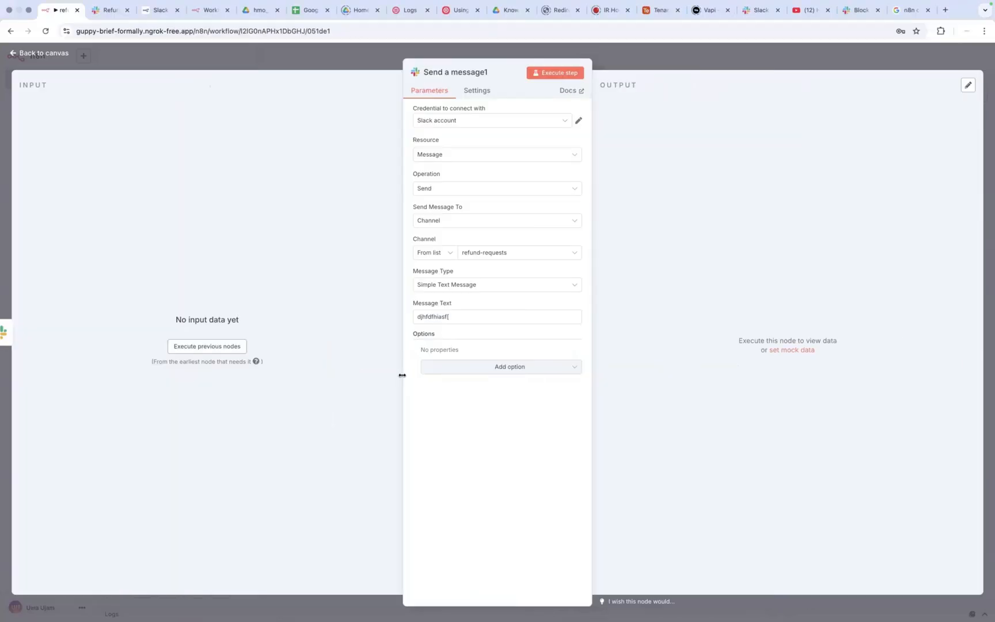
Step: Switch to the Slack Block Kit Builder and examine the existing message payload with its input field and Approve, Deny and Edit buttons
{"action": "left_click", "coordinate": [853, 11]}
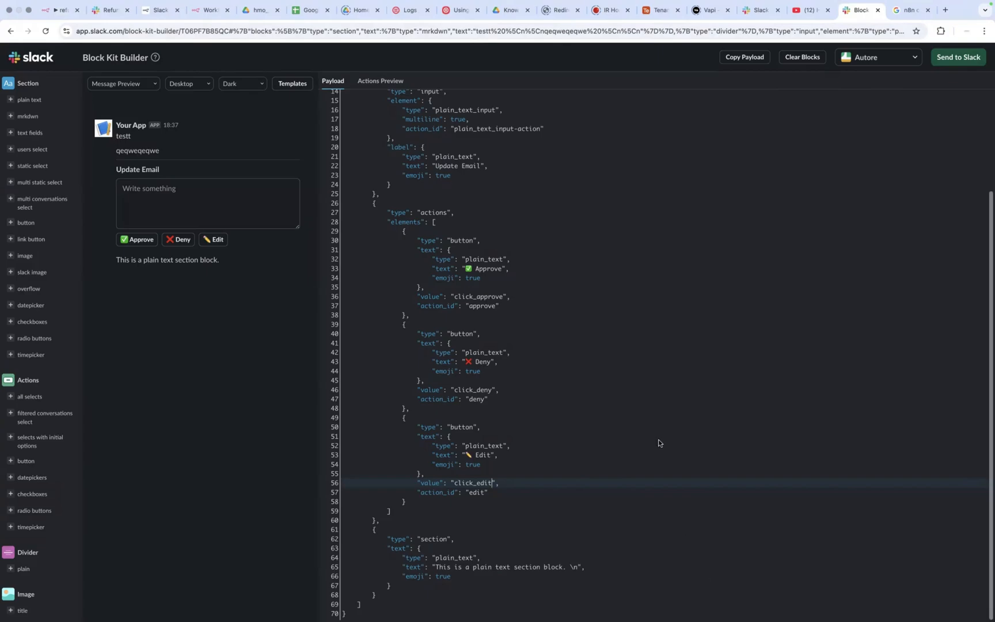
{"action": "scroll", "coordinate": [482, 330], "scroll_direction": "up", "scroll_amount": 1}
{"action": "scroll", "coordinate": [482, 330], "scroll_direction": "up", "scroll_amount": 5}
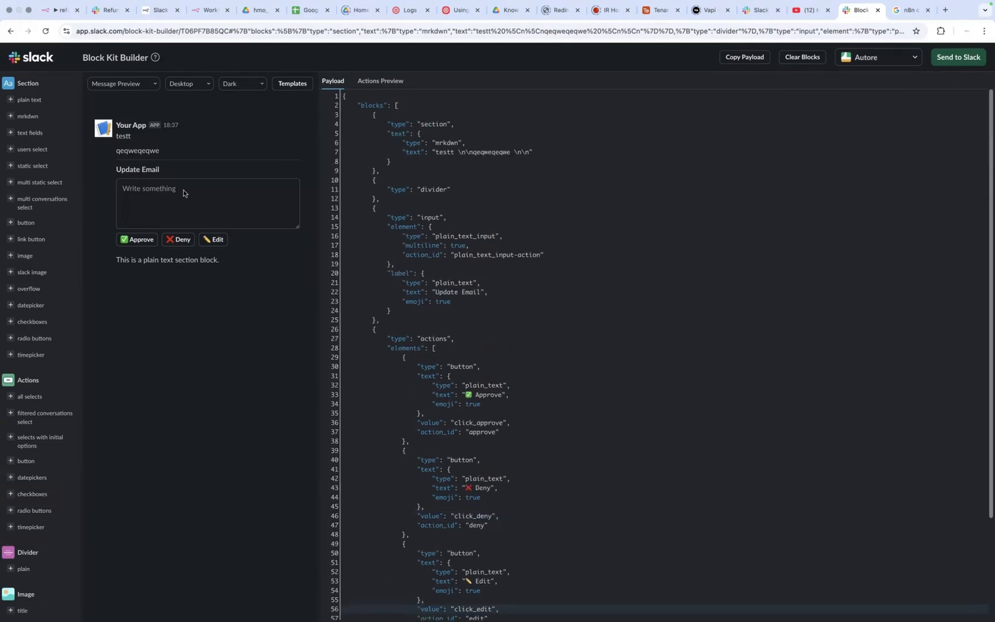
{"action": "left_click", "coordinate": [179, 30]}
{"action": "left_click", "coordinate": [180, 28]}
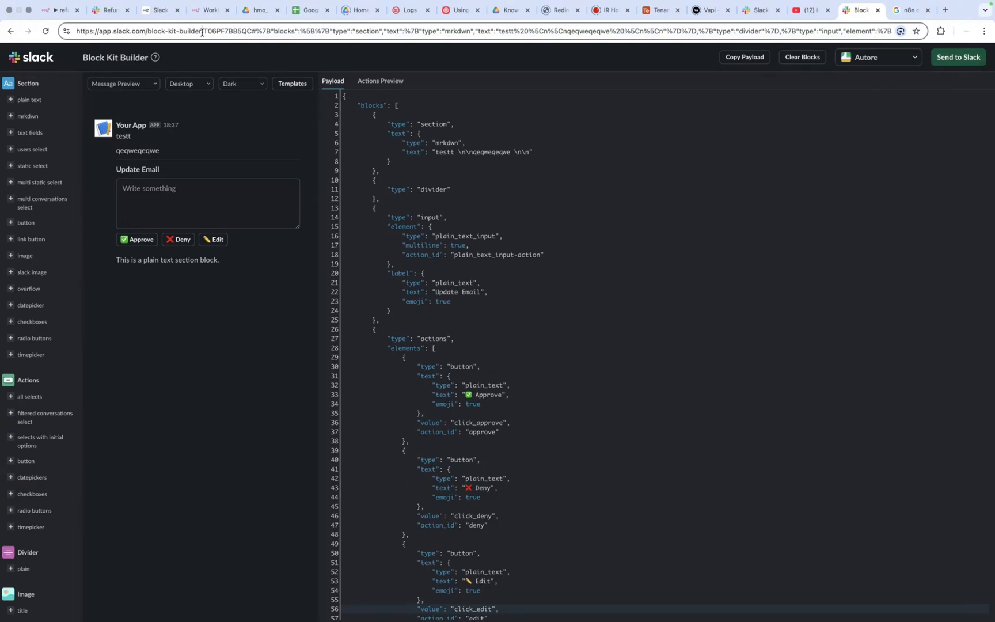
{"action": "left_click_drag", "start_coordinate": [202, 32], "coordinate": [77, 36]}
{"action": "key", "text": "super+c"}
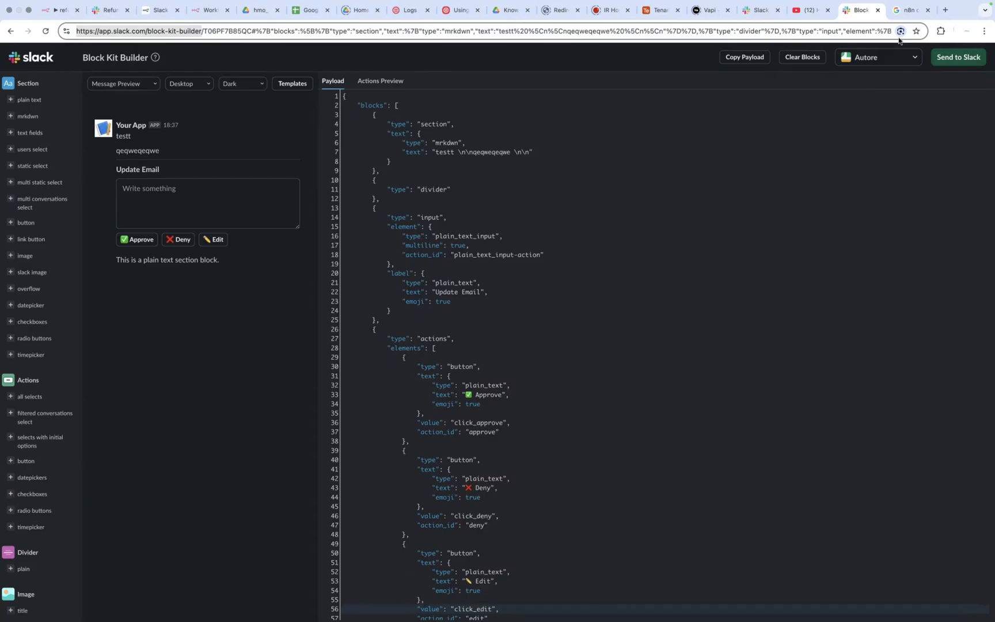
{"action": "left_click", "coordinate": [904, 11]}
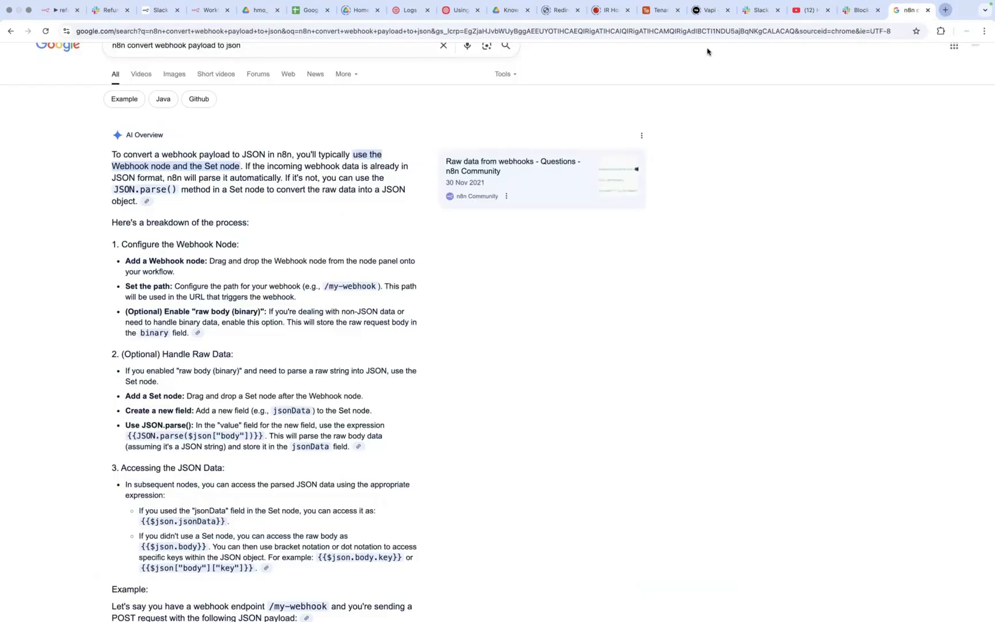
{"action": "key", "text": "super+t"}
{"action": "key", "text": "super+v"}
{"action": "key", "text": "Return"}
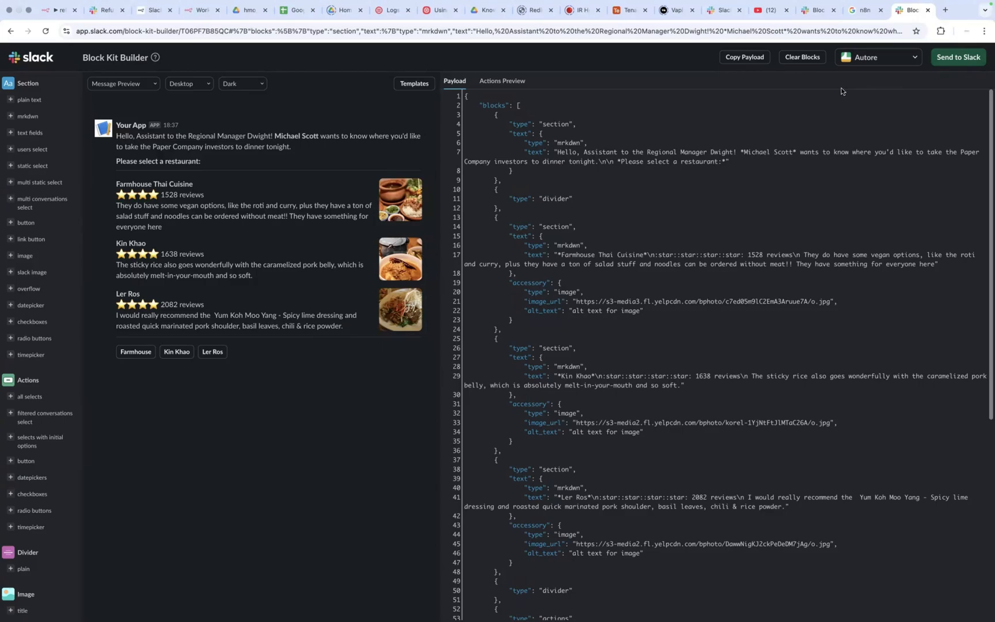
Step: Clear the default template blocks and add a plain text section block to the empty message
{"action": "left_click", "coordinate": [808, 59]}
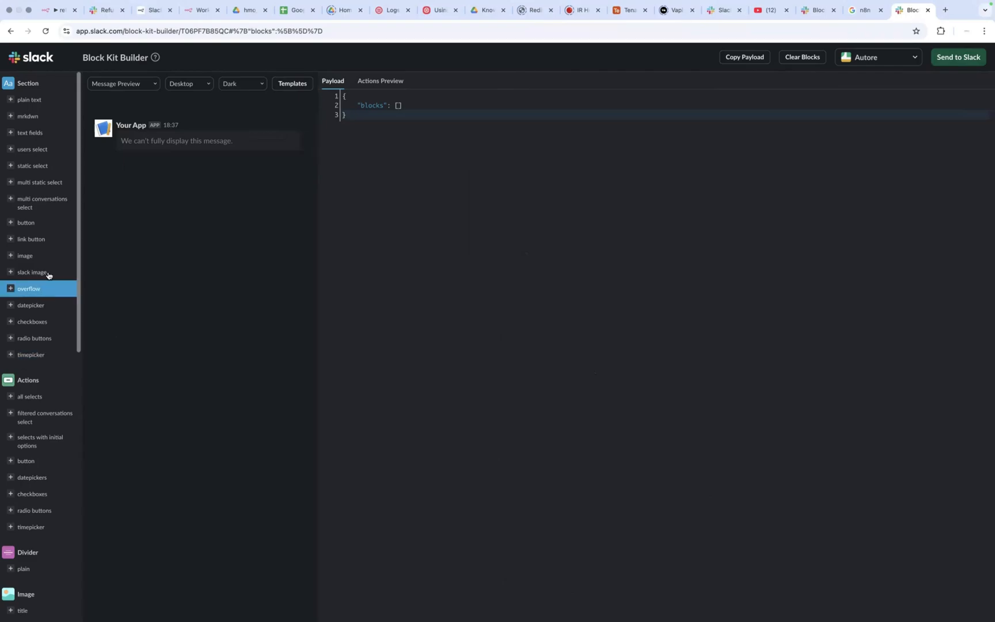
{"action": "scroll", "coordinate": [29, 240], "scroll_direction": "down", "scroll_amount": 5}
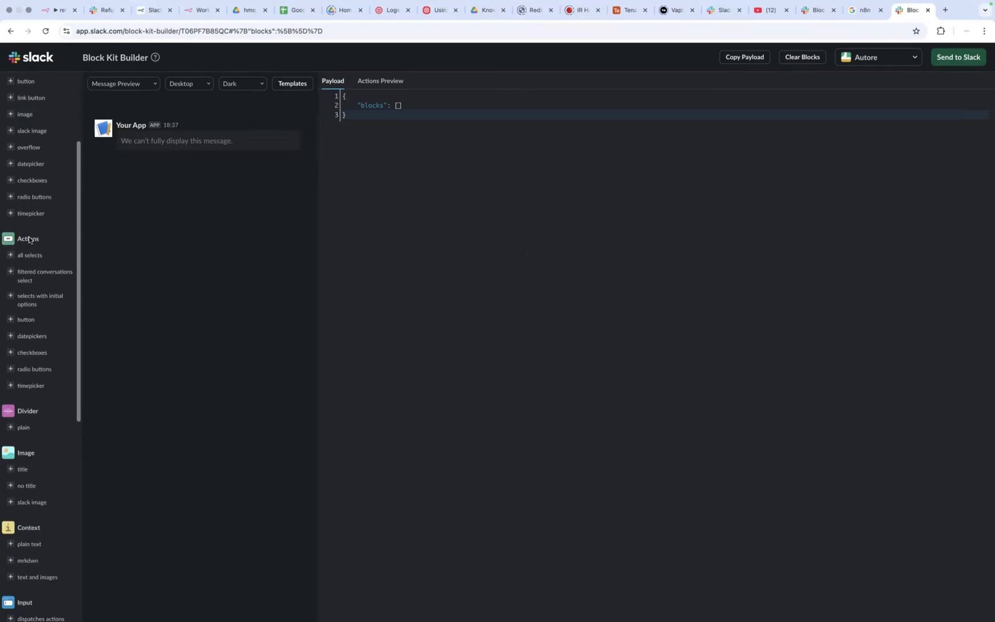
{"action": "scroll", "coordinate": [25, 332], "scroll_direction": "down", "scroll_amount": 4}
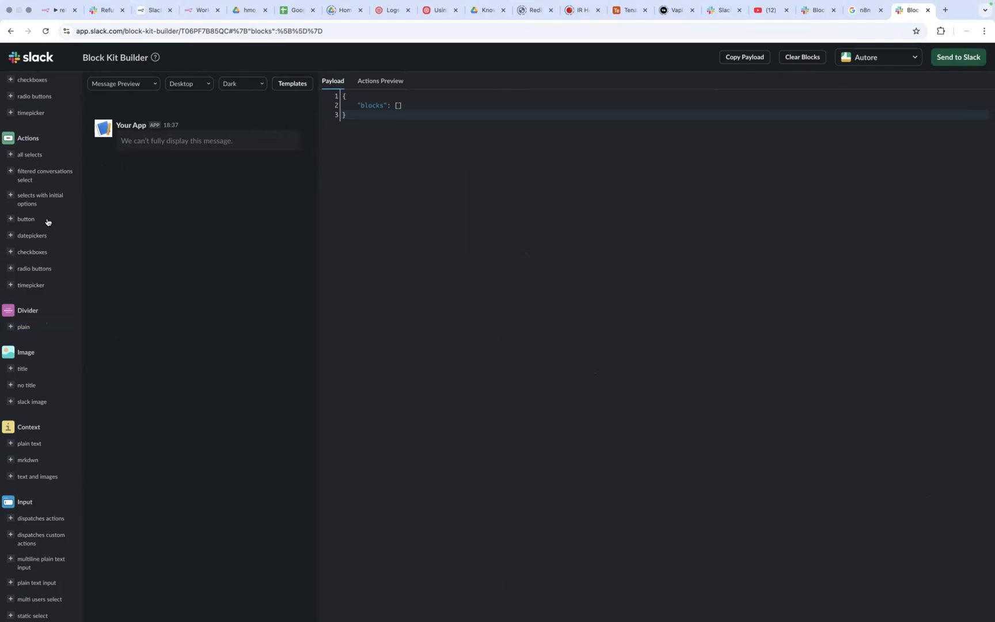
{"action": "scroll", "coordinate": [44, 155], "scroll_direction": "up", "scroll_amount": 10}
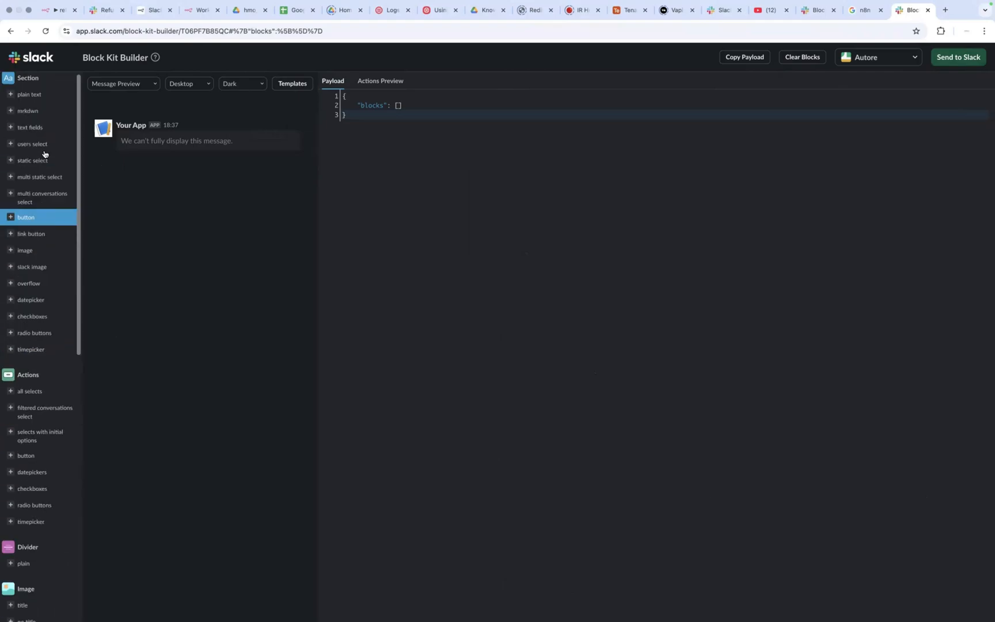
{"action": "left_click", "coordinate": [30, 105]}
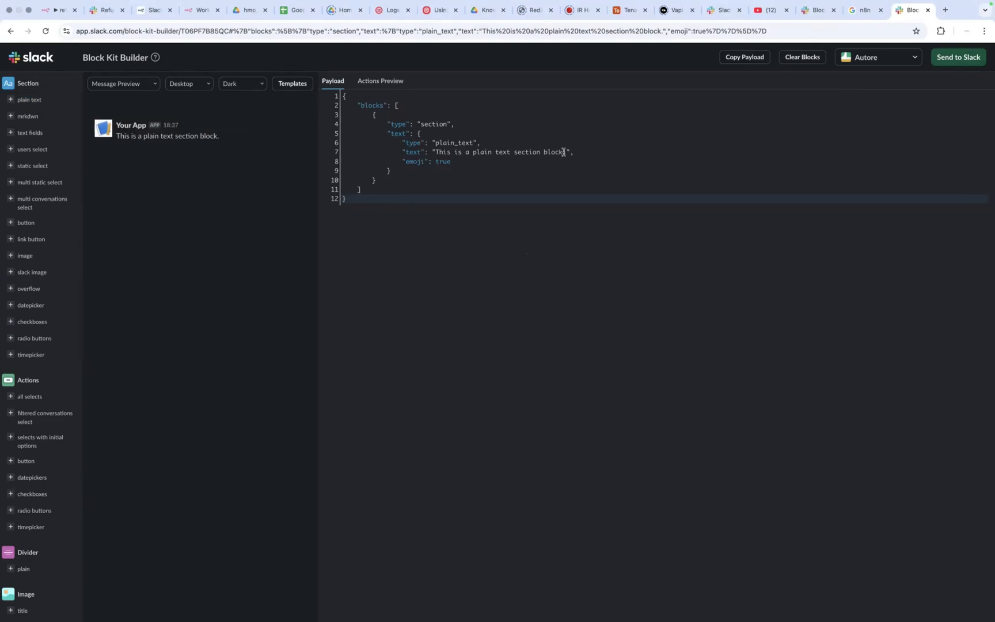
Step: Replace the plain text section's sample text with the placeholder {{ email_from_openai }} in the payload
{"action": "left_click_drag", "start_coordinate": [565, 152], "coordinate": [438, 152]}
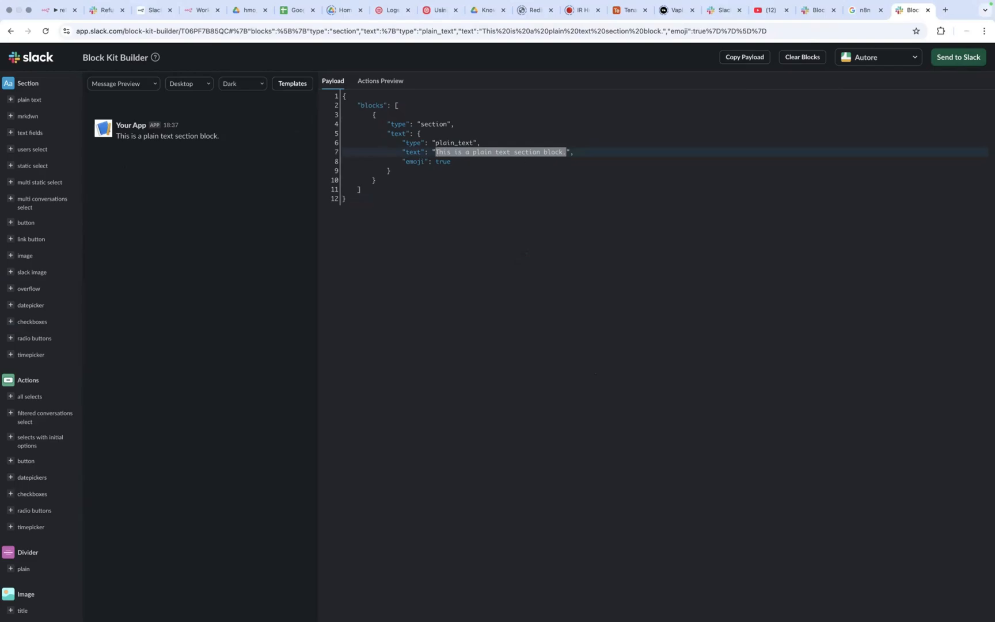
{"action": "type", "text": "{{"}
{"action": "type", "text": " email"}
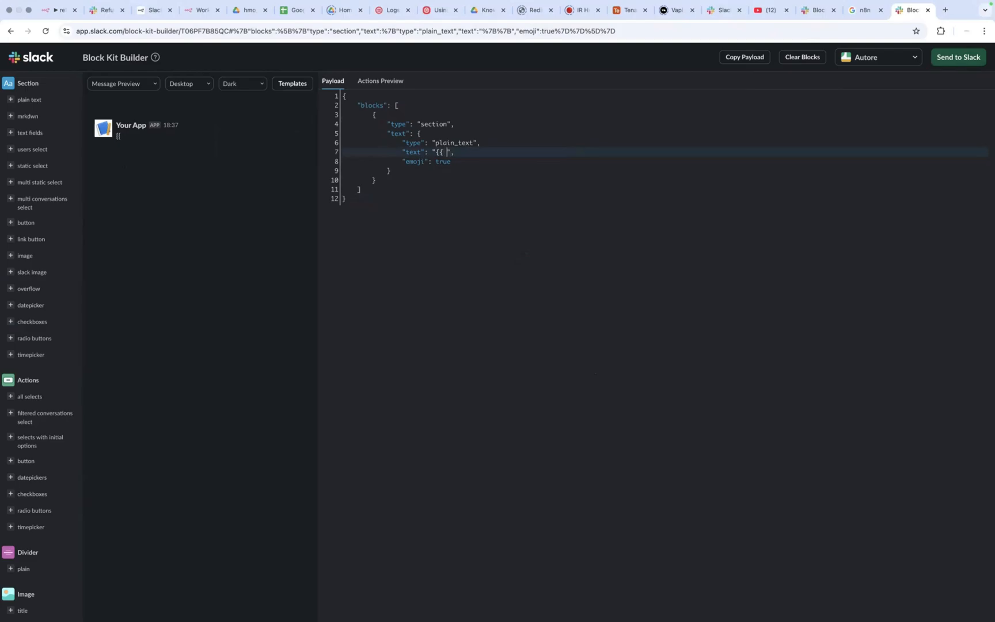
{"action": "type", "text": "_from_"}
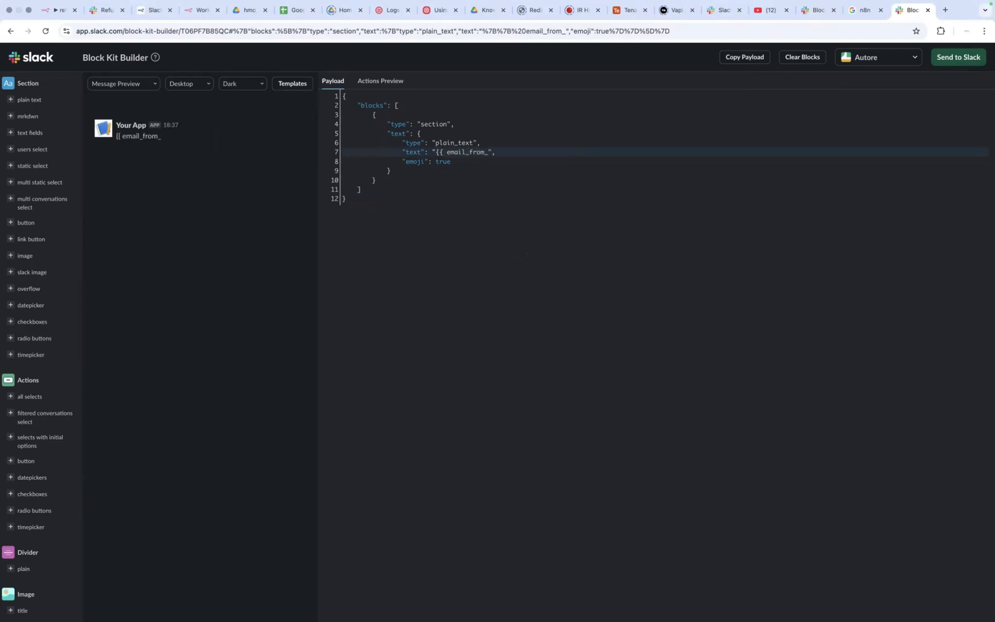
{"action": "type", "text": "openai"}
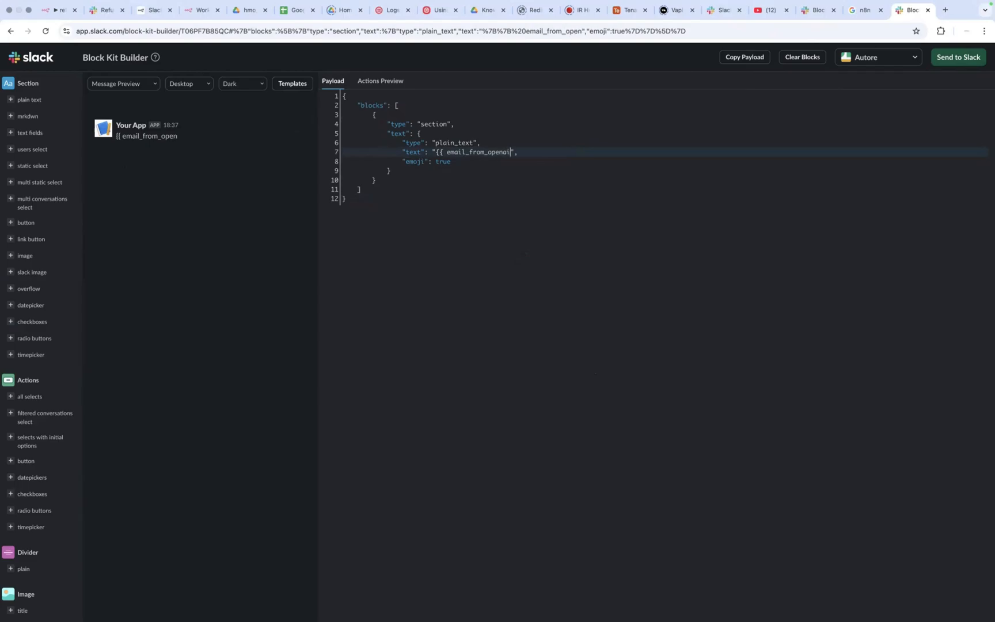
{"action": "type", "text": " }}"}
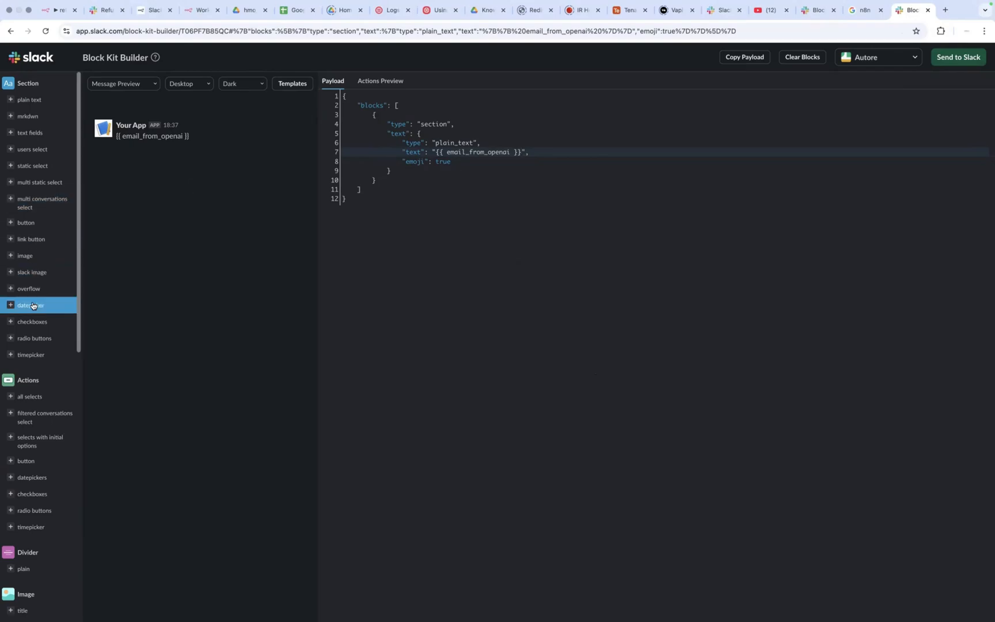
Step: Add a plain divider block below the {{ email_from_openai }} section
{"action": "scroll", "coordinate": [33, 306], "scroll_direction": "down", "scroll_amount": 3}
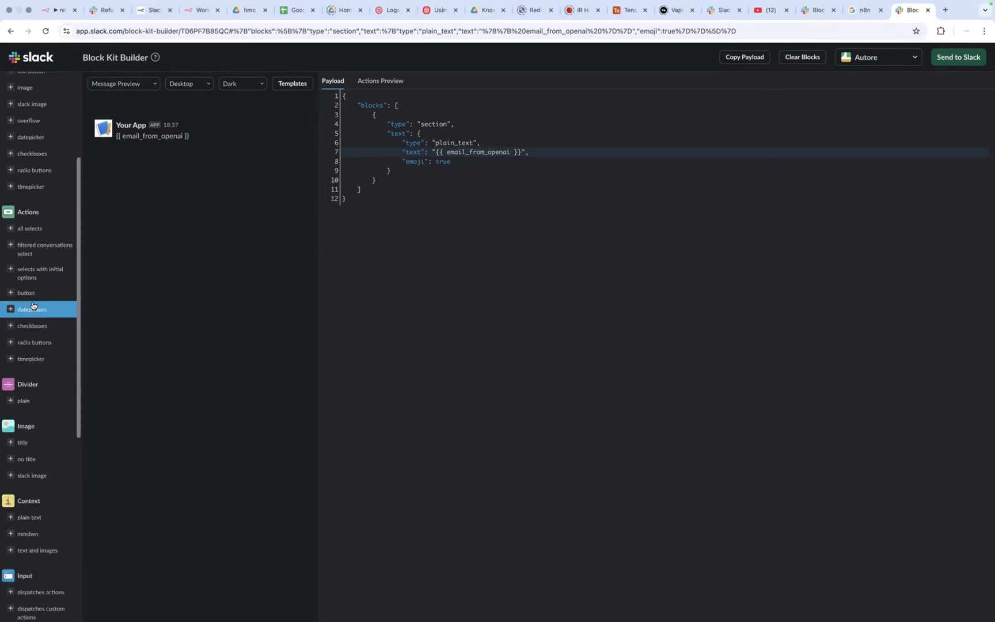
{"action": "scroll", "coordinate": [33, 306], "scroll_direction": "down", "scroll_amount": 2}
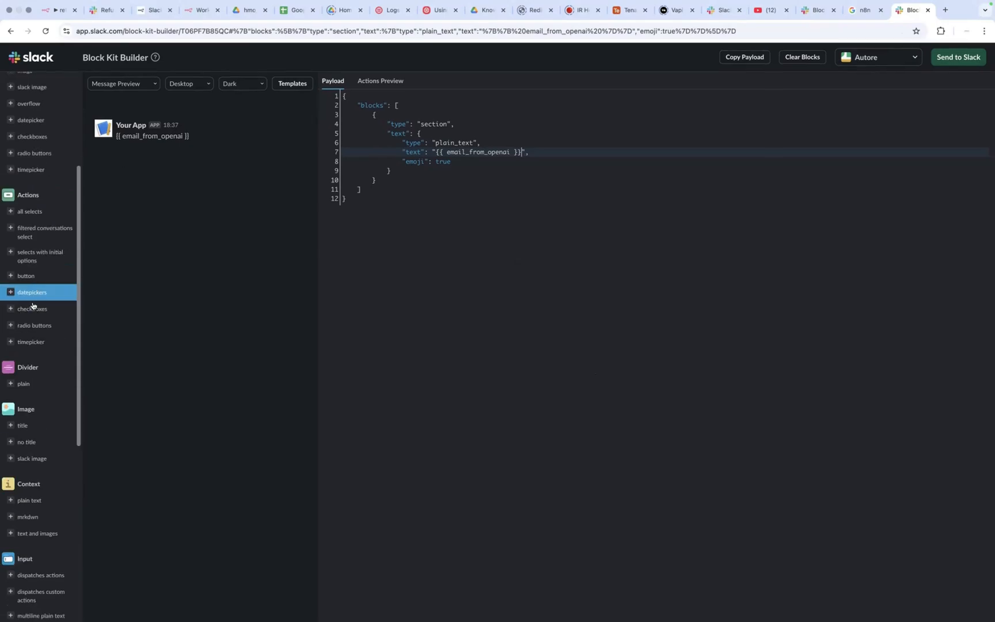
{"action": "scroll", "coordinate": [29, 407], "scroll_direction": "down", "scroll_amount": 2}
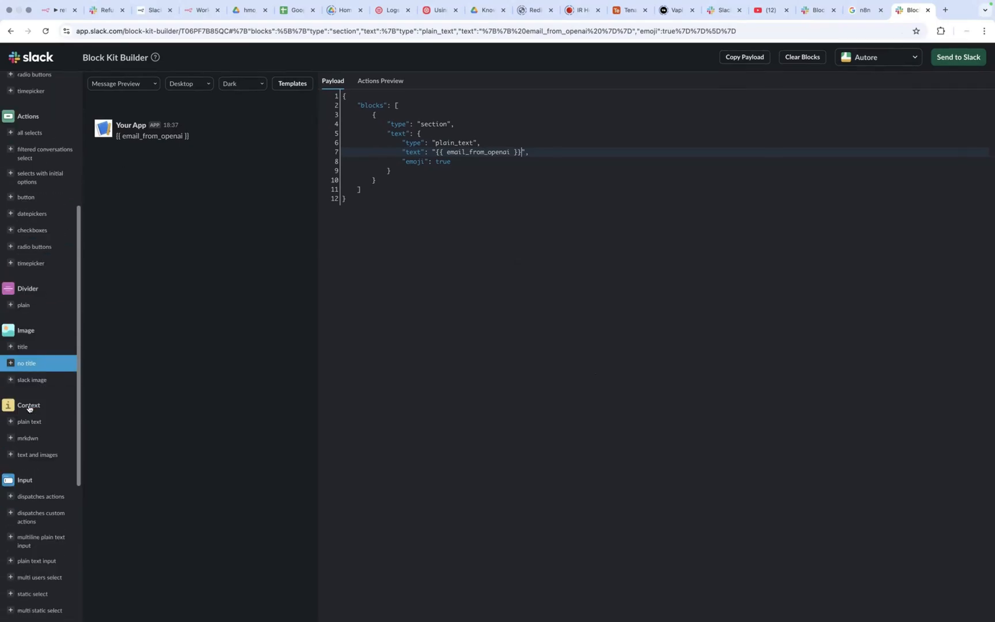
{"action": "scroll", "coordinate": [29, 408], "scroll_direction": "up", "scroll_amount": 2}
{"action": "scroll", "coordinate": [29, 407], "scroll_direction": "up", "scroll_amount": 2}
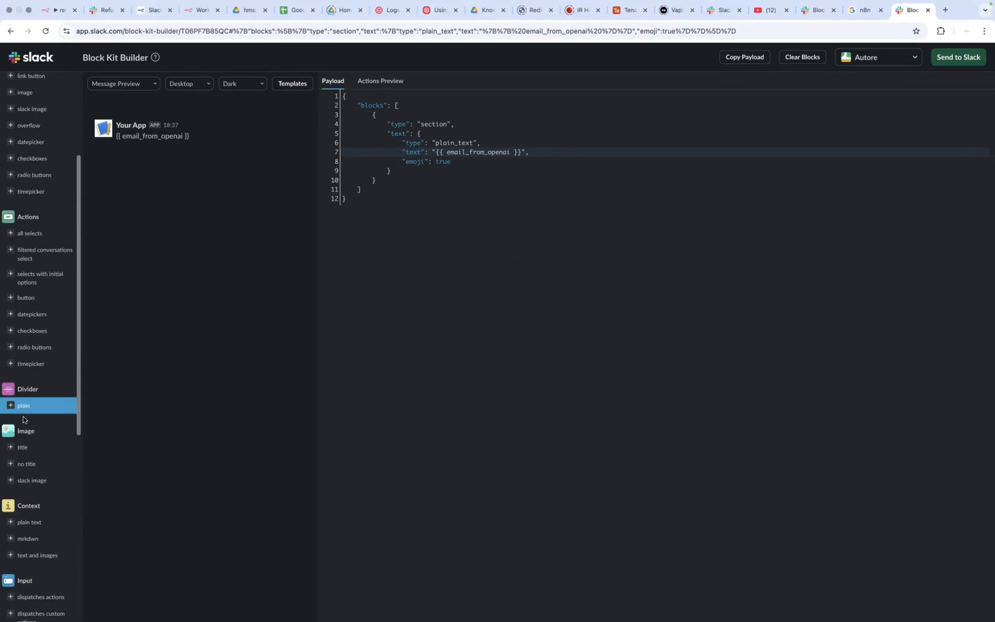
{"action": "left_click", "coordinate": [23, 406]}
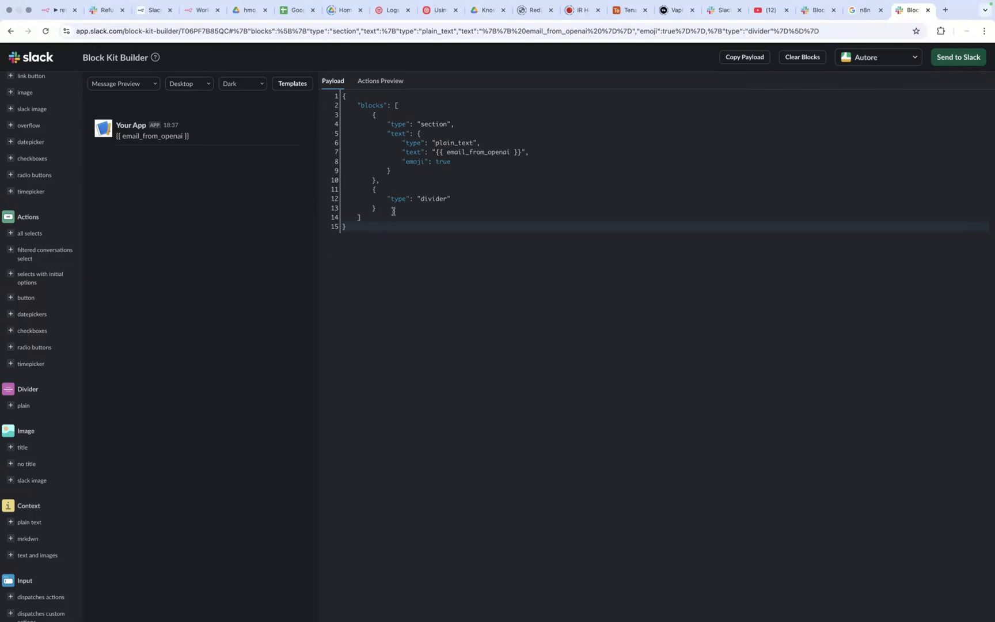
{"action": "mouse_move", "coordinate": [200, 141]}
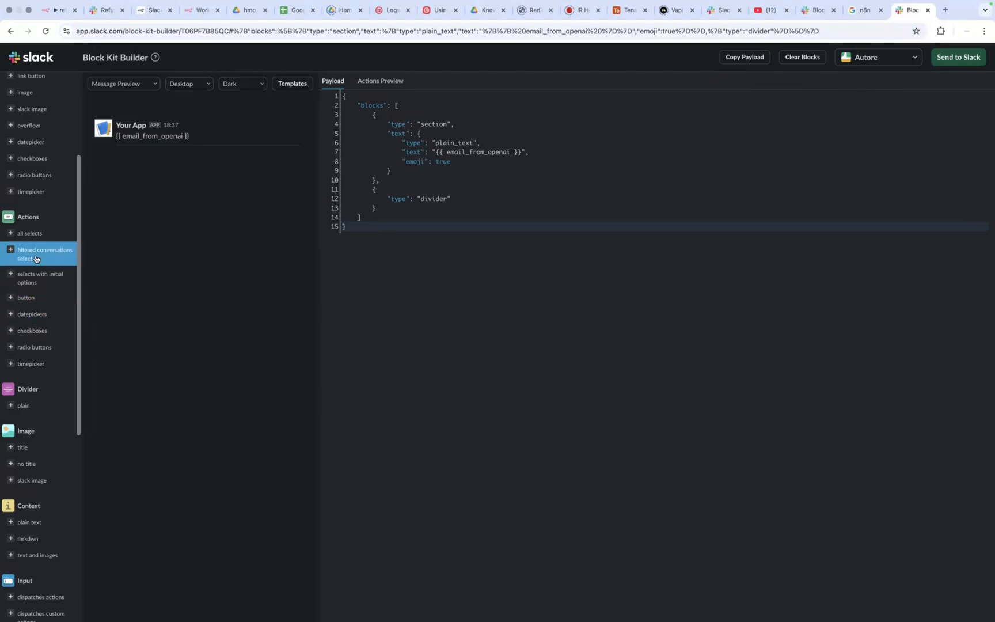
Step: Add a mrkdwn section block below the divider and replace its sample text with "Add text here"
{"action": "scroll", "coordinate": [36, 259], "scroll_direction": "up", "scroll_amount": 5}
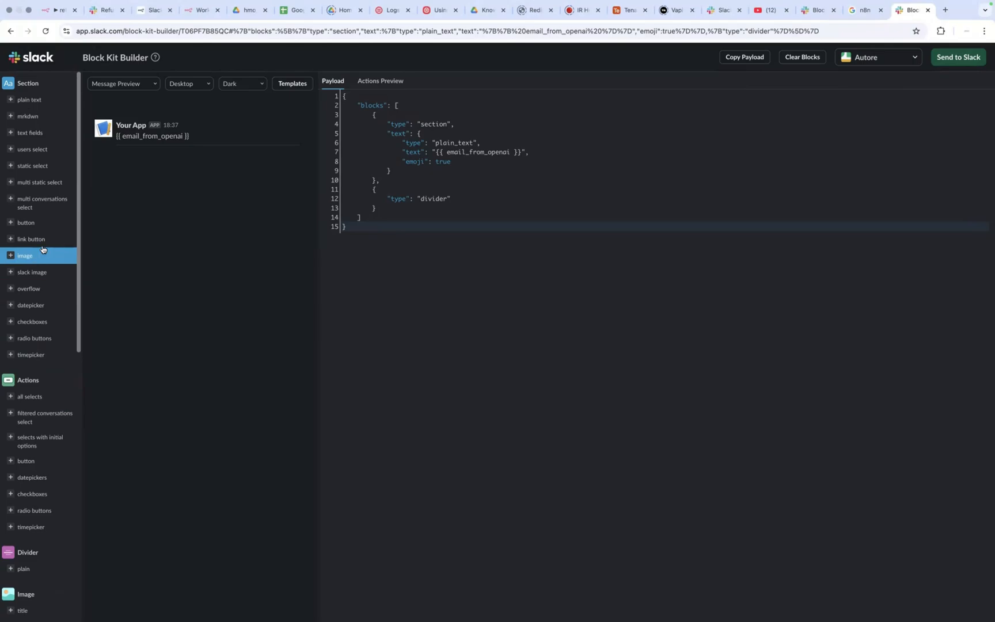
{"action": "left_click", "coordinate": [27, 118]}
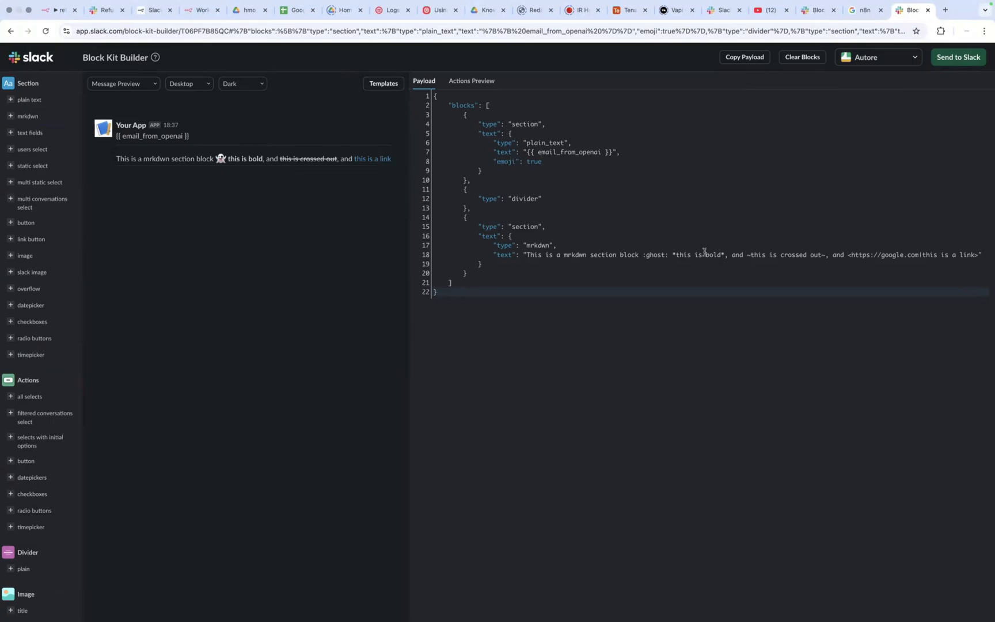
{"action": "triple_click", "coordinate": [763, 254]}
{"action": "left_click", "coordinate": [763, 253]}
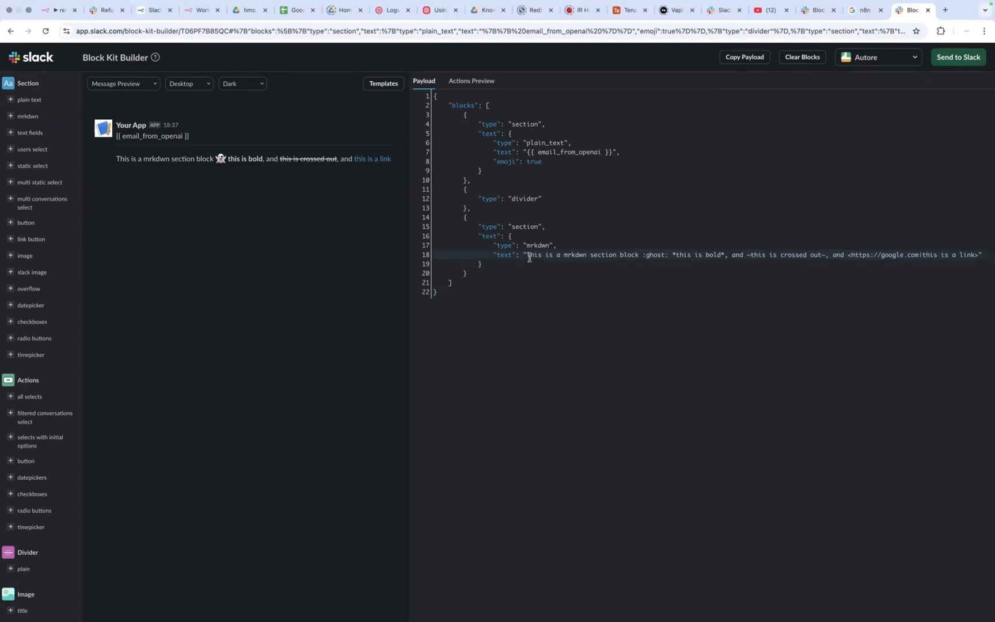
{"action": "left_click_drag", "start_coordinate": [528, 255], "coordinate": [683, 259]}
{"action": "left_click", "coordinate": [707, 255]}
{"action": "key", "text": "BackSpace"}
{"action": "key", "text": "BackSpace"}
{"action": "key", "text": "BackSpace"}
{"action": "key", "text": "BackSpace"}
{"action": "key", "text": "BackSpace"}
{"action": "key", "text": "BackSpace"}
{"action": "key", "text": "BackSpace"}
{"action": "key", "text": "BackSpace"}
{"action": "key", "text": "BackSpace"}
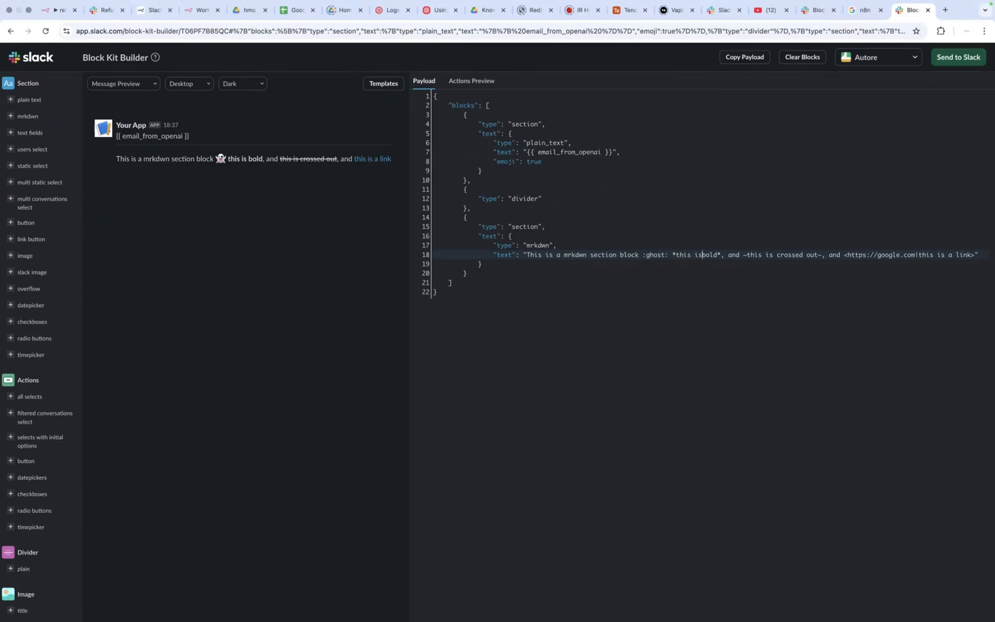
{"action": "key", "text": "BackSpace"}
{"action": "key", "text": "BackSpace"}
{"action": "key", "text": "BackSpace"}
{"action": "key", "text": "BackSpace"}
{"action": "key", "text": "BackSpace"}
{"action": "key", "text": "BackSpace"}
{"action": "key", "text": "BackSpace"}
{"action": "key", "text": "BackSpace"}
{"action": "key", "text": "BackSpace"}
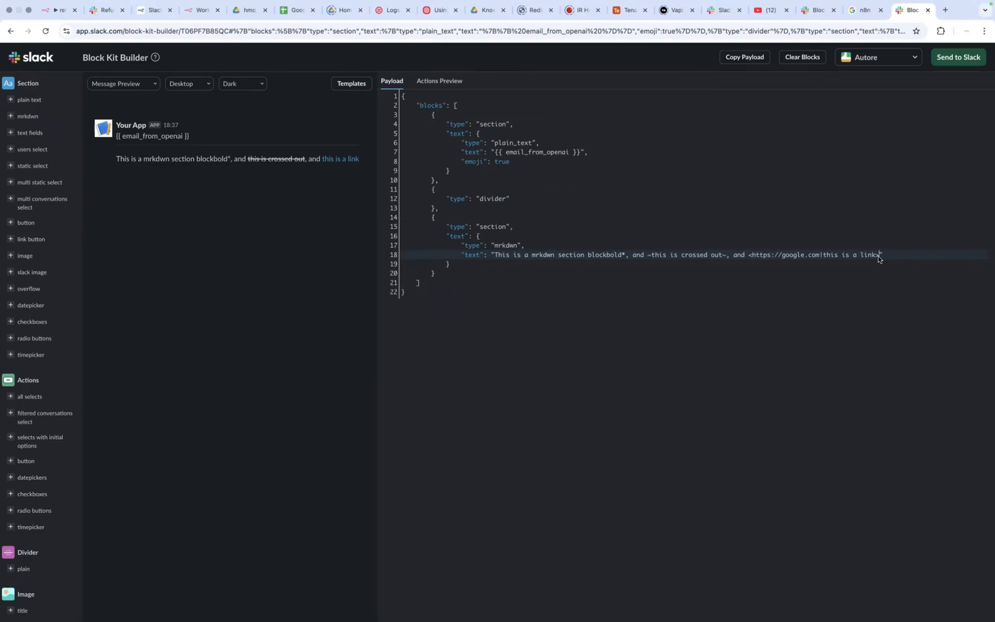
{"action": "left_click_drag", "start_coordinate": [877, 258], "coordinate": [497, 257]}
{"action": "key", "text": "BackSpace"}
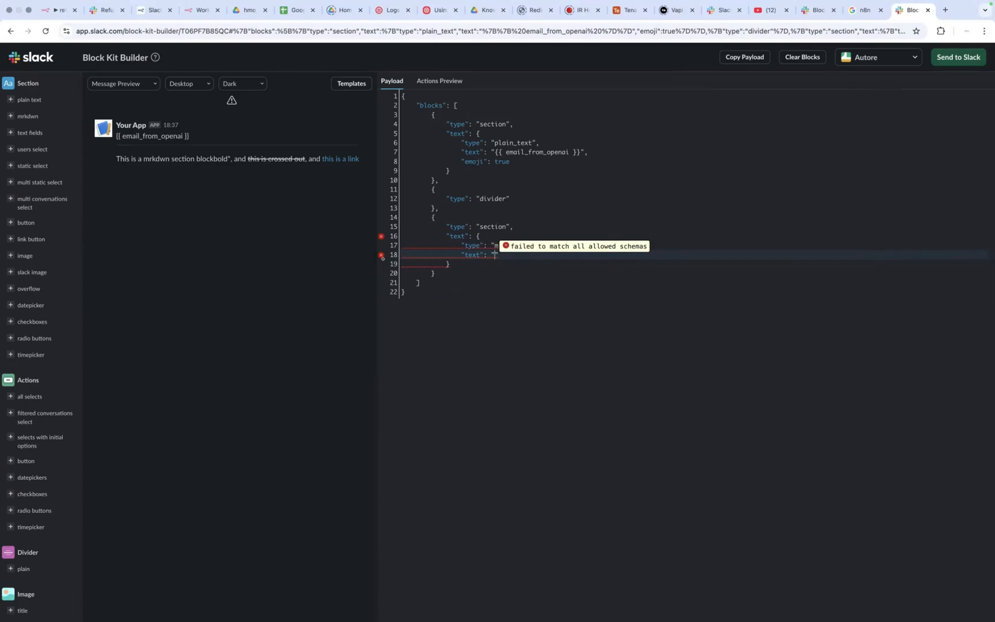
{"action": "type", "text": "A"}
{"action": "type", "text": "dd "}
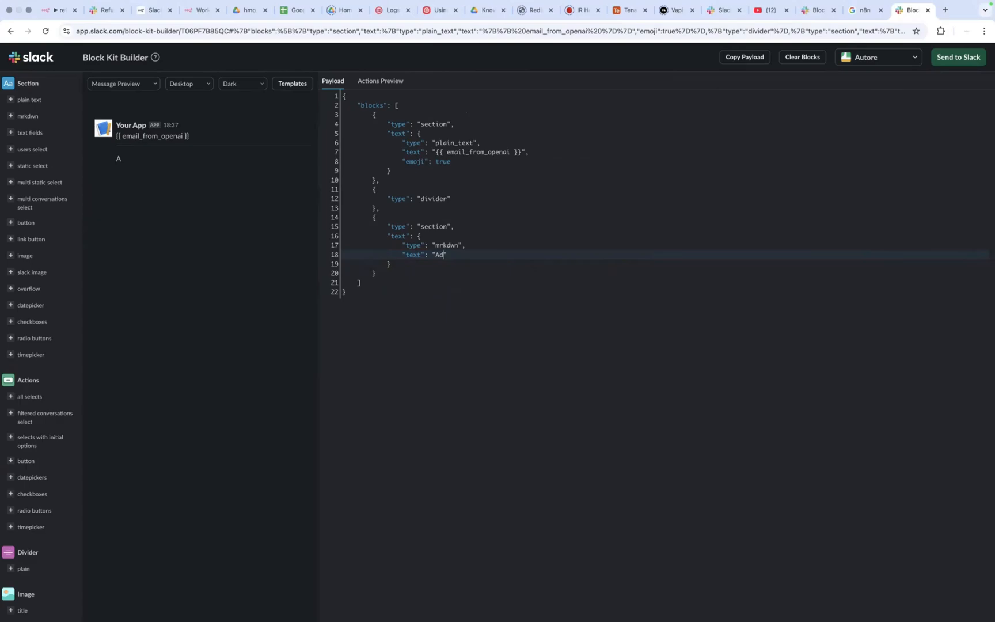
{"action": "type", "text": "text here"}
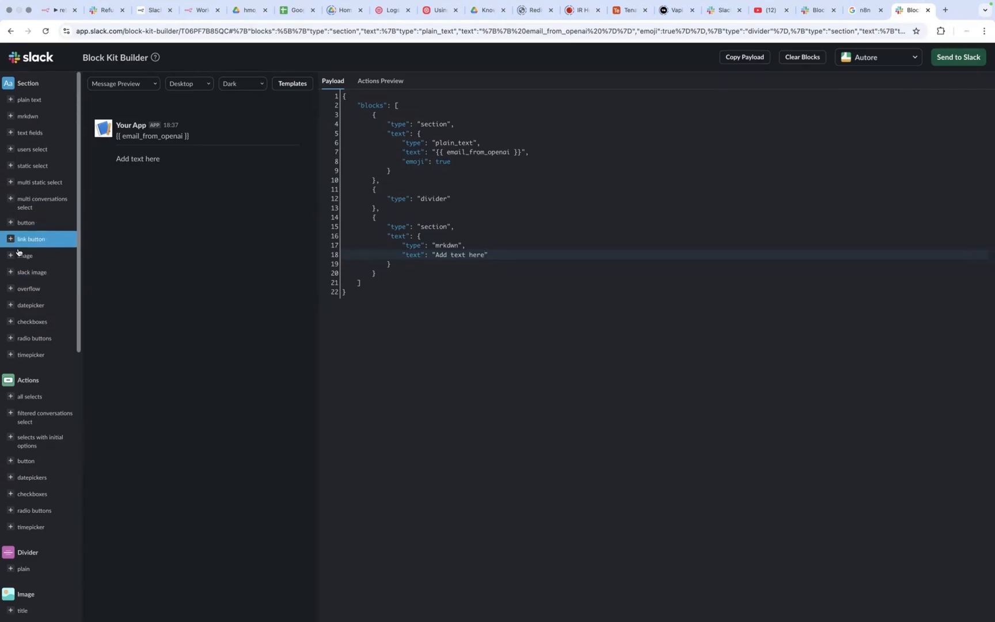
Step: Add three Actions button blocks below the "Add text here" section
{"action": "scroll", "coordinate": [18, 252], "scroll_direction": "down", "scroll_amount": 1}
{"action": "scroll", "coordinate": [18, 251], "scroll_direction": "down", "scroll_amount": 10}
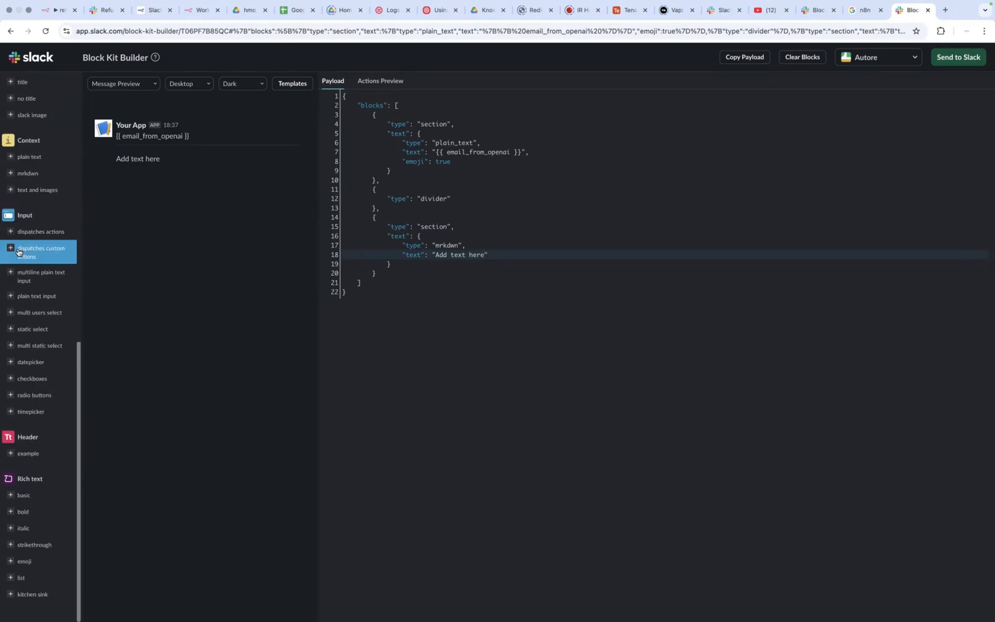
{"action": "scroll", "coordinate": [18, 252], "scroll_direction": "up", "scroll_amount": 5}
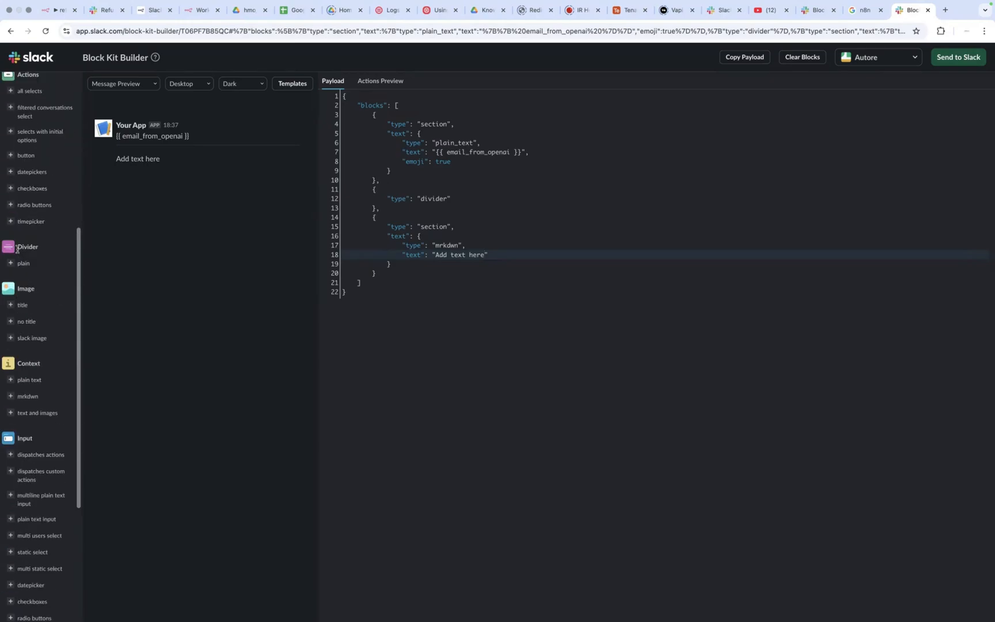
{"action": "scroll", "coordinate": [17, 252], "scroll_direction": "up", "scroll_amount": 3}
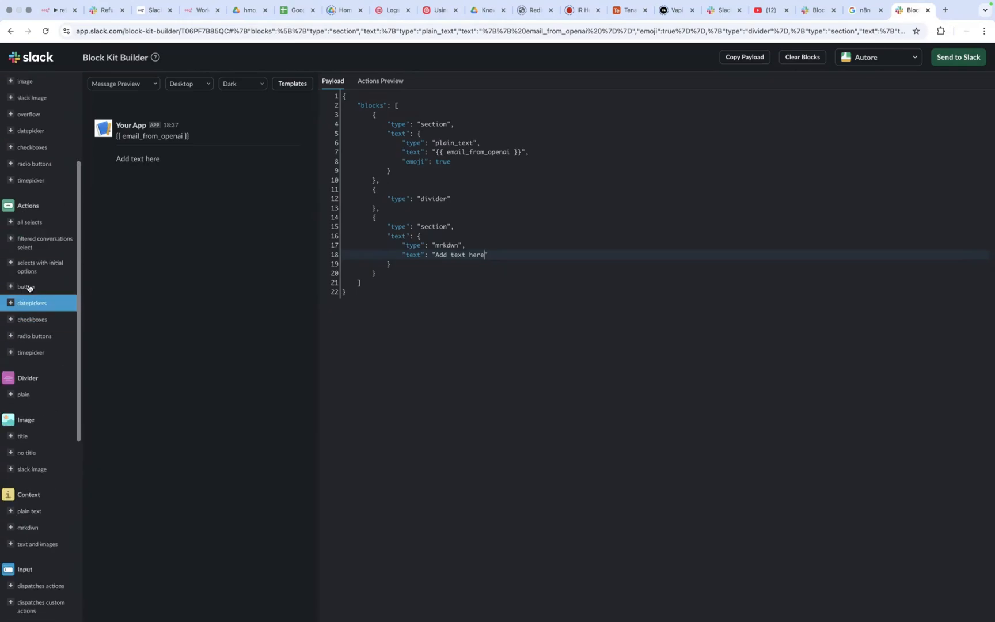
{"action": "left_click", "coordinate": [23, 288]}
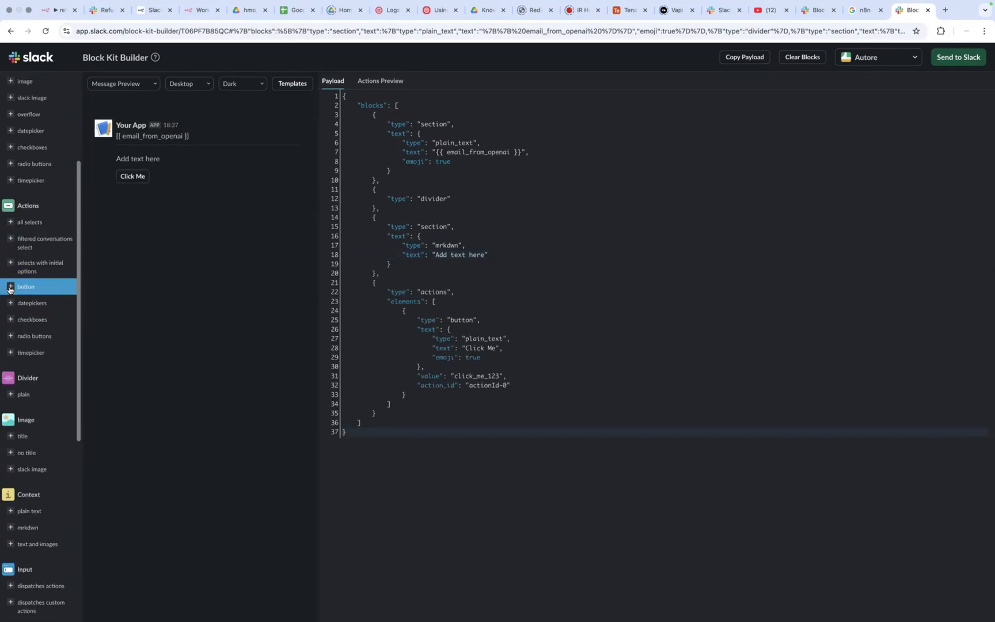
{"action": "left_click", "coordinate": [9, 289]}
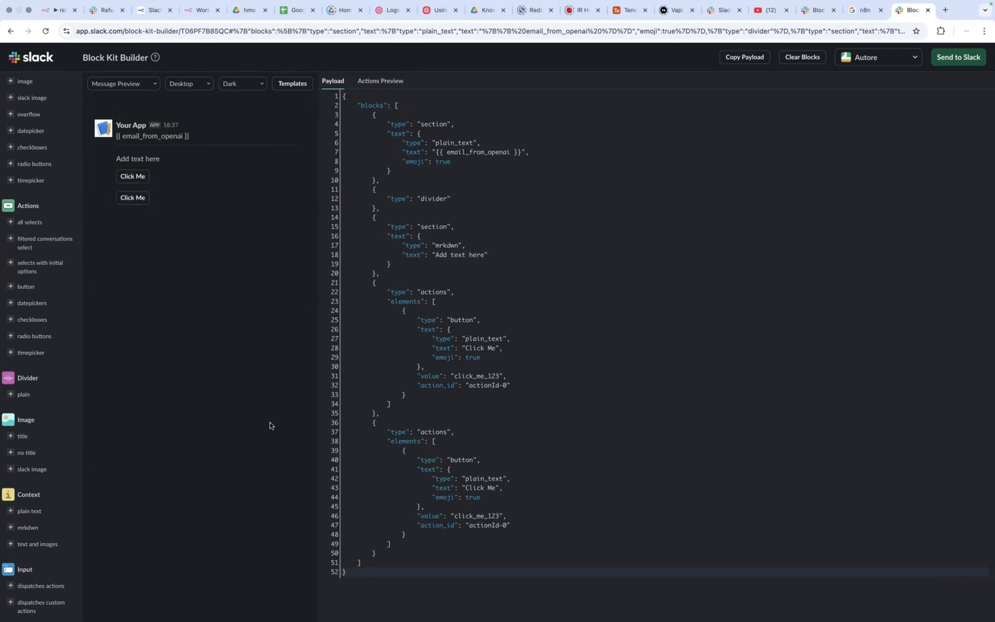
{"action": "left_click", "coordinate": [11, 290]}
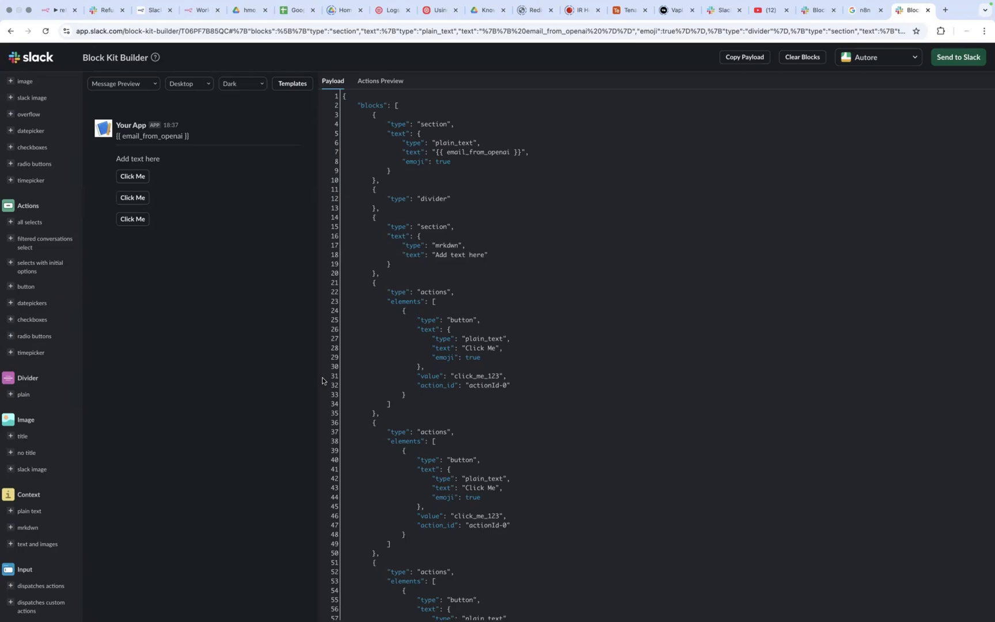
Step: Move the second actions block's button element into the first actions block's elements array, after a comma behind the existing button
{"action": "scroll", "coordinate": [370, 350], "scroll_direction": "down", "scroll_amount": 4}
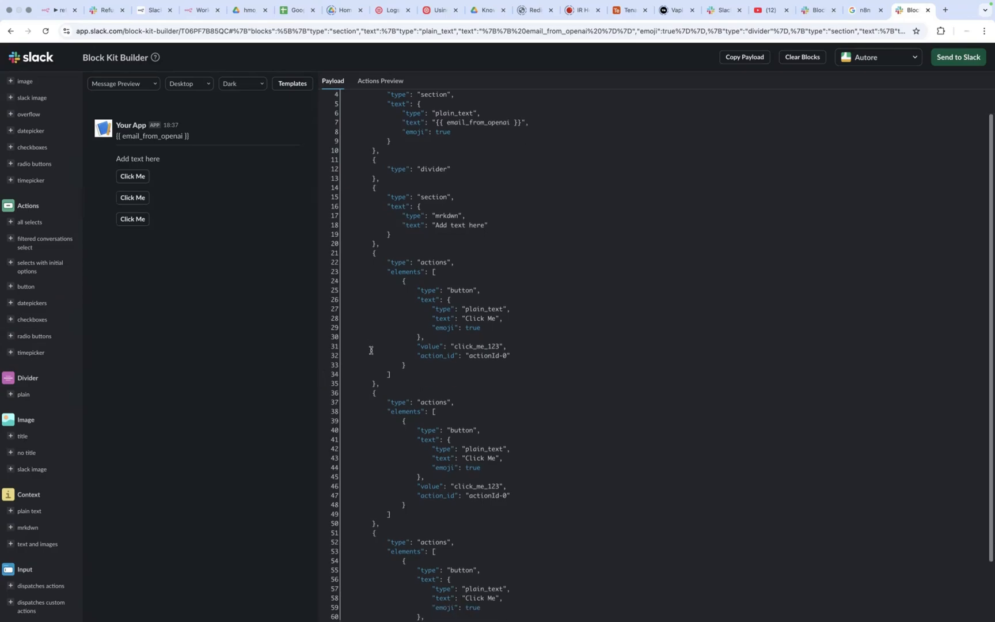
{"action": "scroll", "coordinate": [371, 350], "scroll_direction": "down", "scroll_amount": 2}
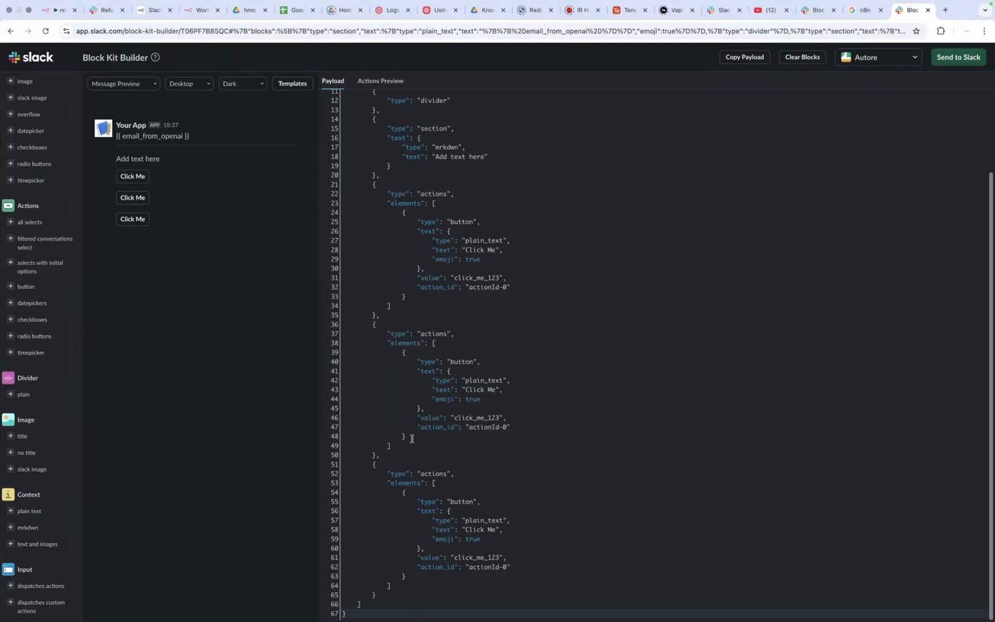
{"action": "left_click_drag", "start_coordinate": [412, 438], "coordinate": [401, 354]}
{"action": "key", "text": "super+c"}
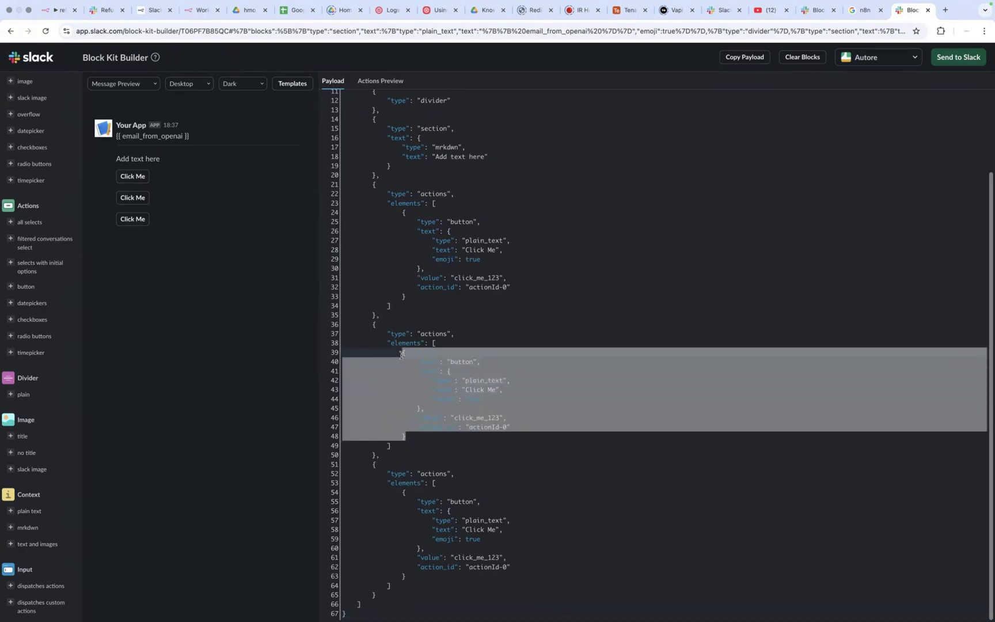
{"action": "key", "text": "BackSpace"}
{"action": "key", "text": "BackSpace"}
{"action": "key", "text": "BackSpace"}
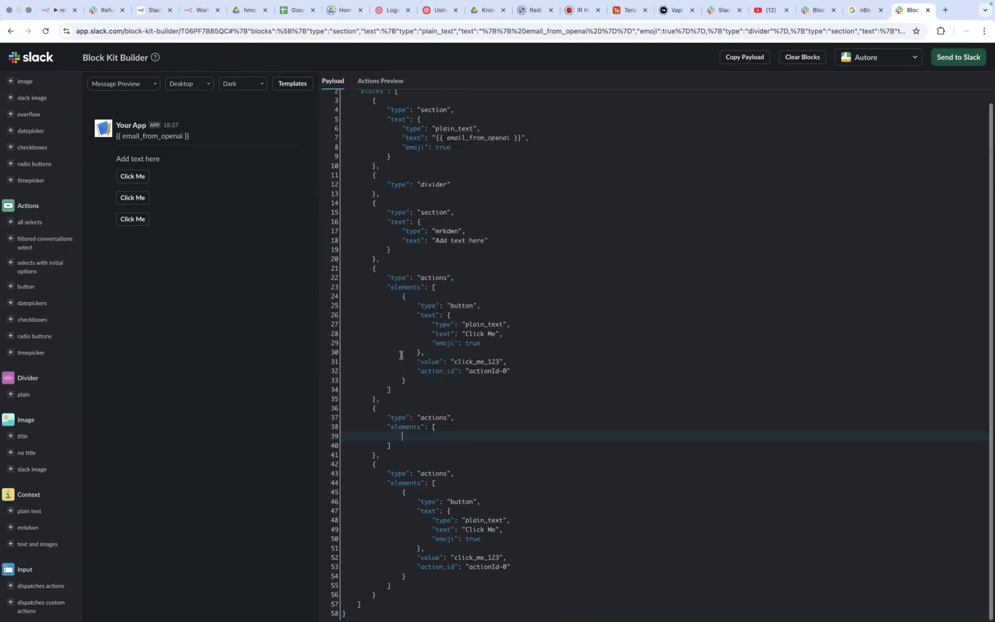
{"action": "left_click", "coordinate": [418, 396]}
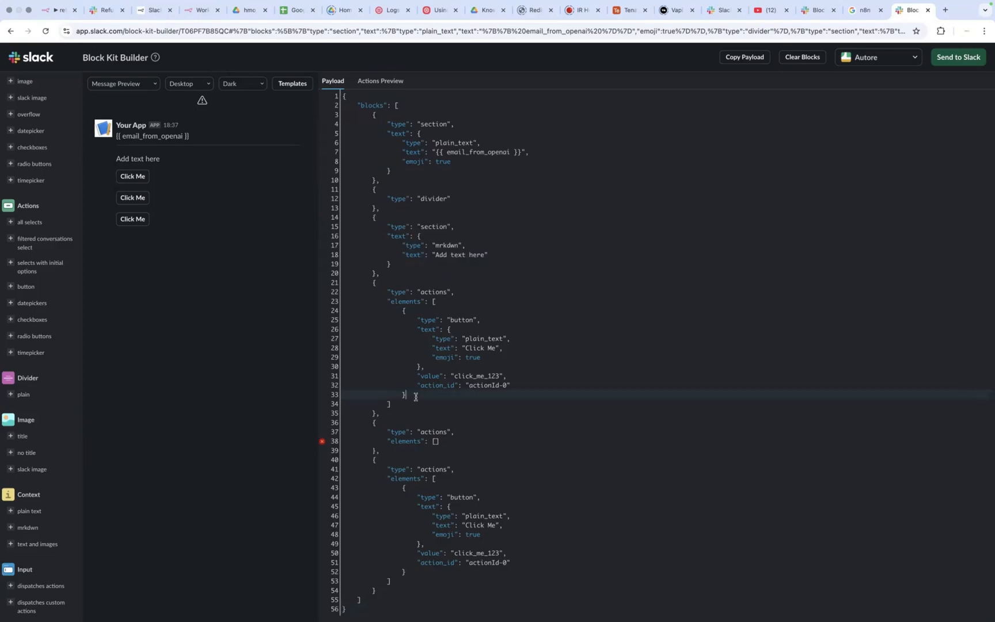
{"action": "type", "text": ","}
{"action": "key", "text": "Return"}
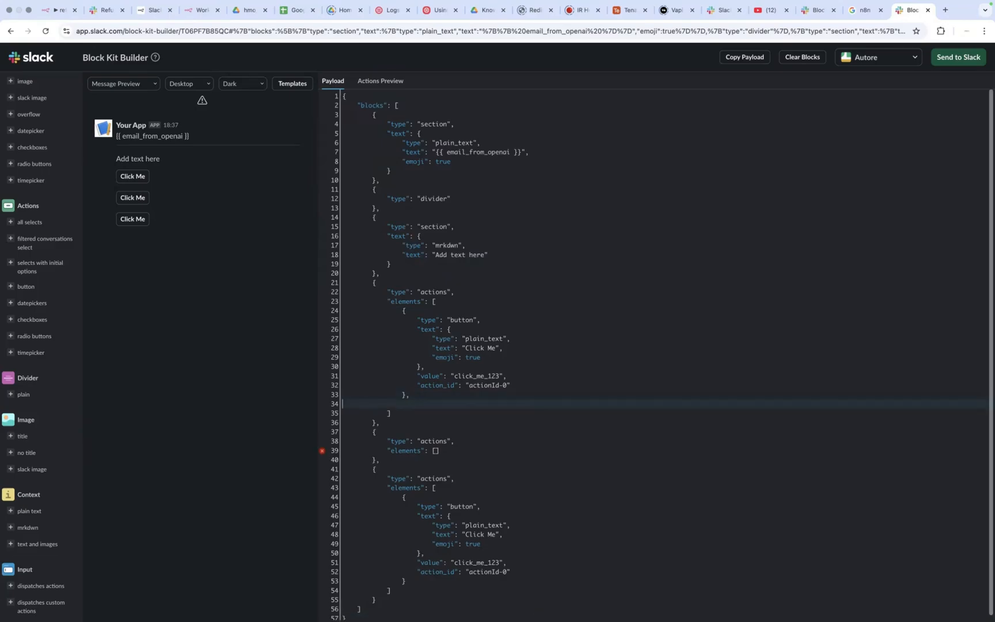
{"action": "key", "text": "super+v"}
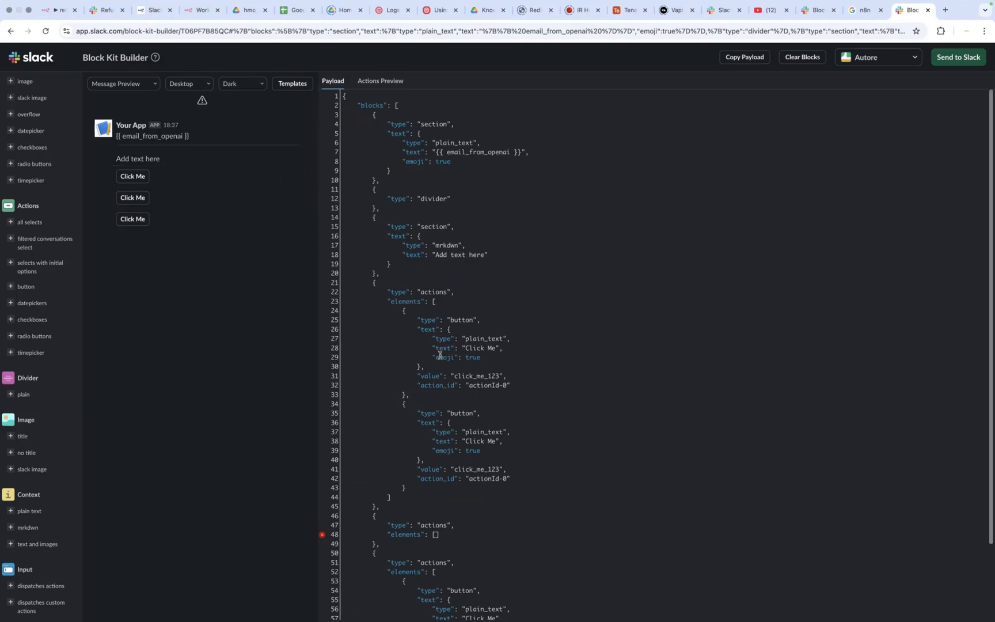
Step: Delete the emptied second actions block with its empty elements array from the payload
{"action": "scroll", "coordinate": [440, 355], "scroll_direction": "down", "scroll_amount": 3}
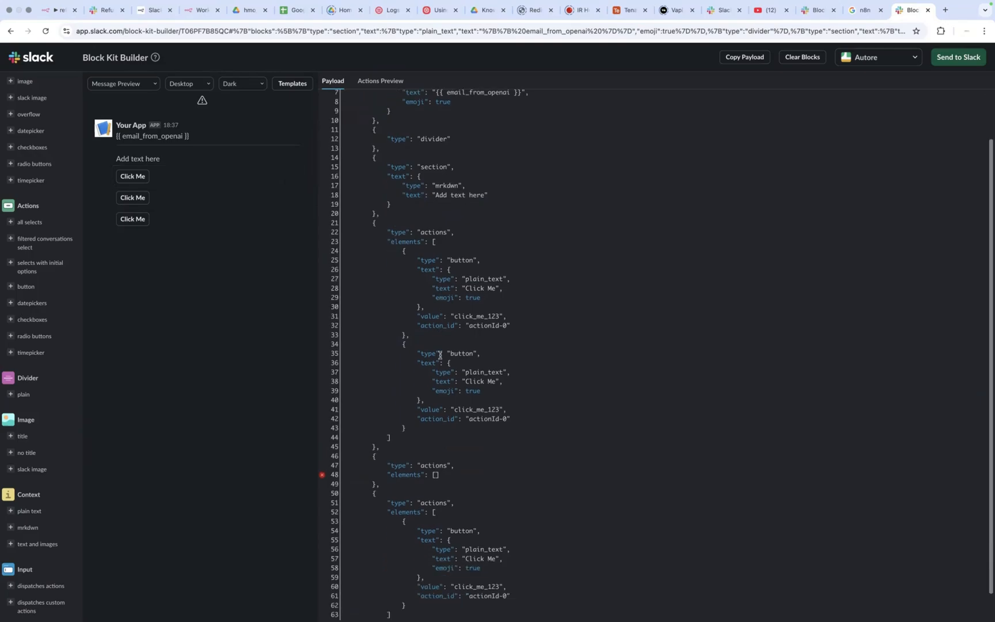
{"action": "left_click_drag", "start_coordinate": [383, 477], "coordinate": [337, 453]}
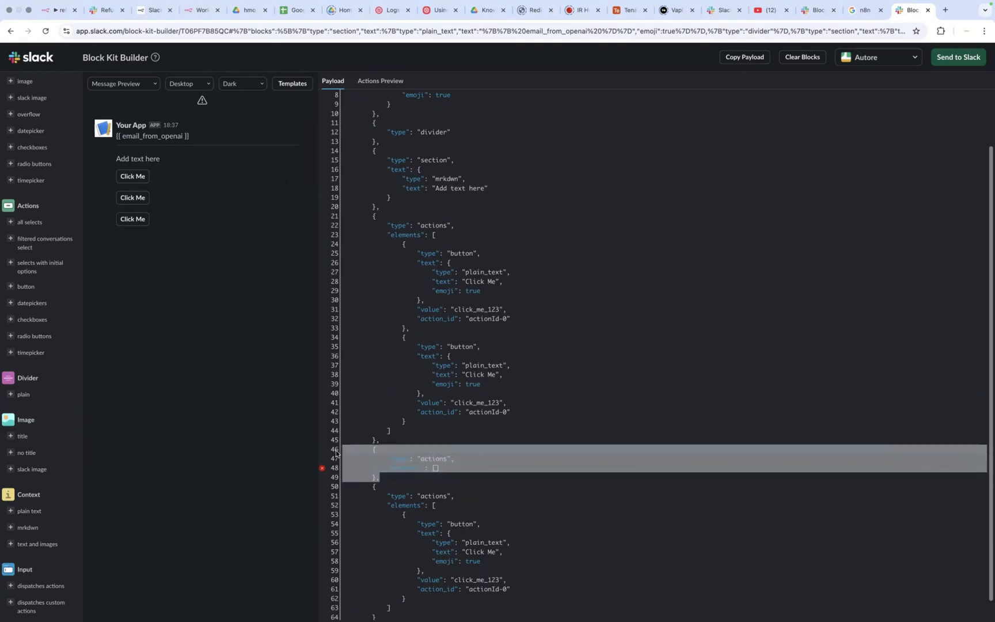
{"action": "key", "text": "BackSpace"}
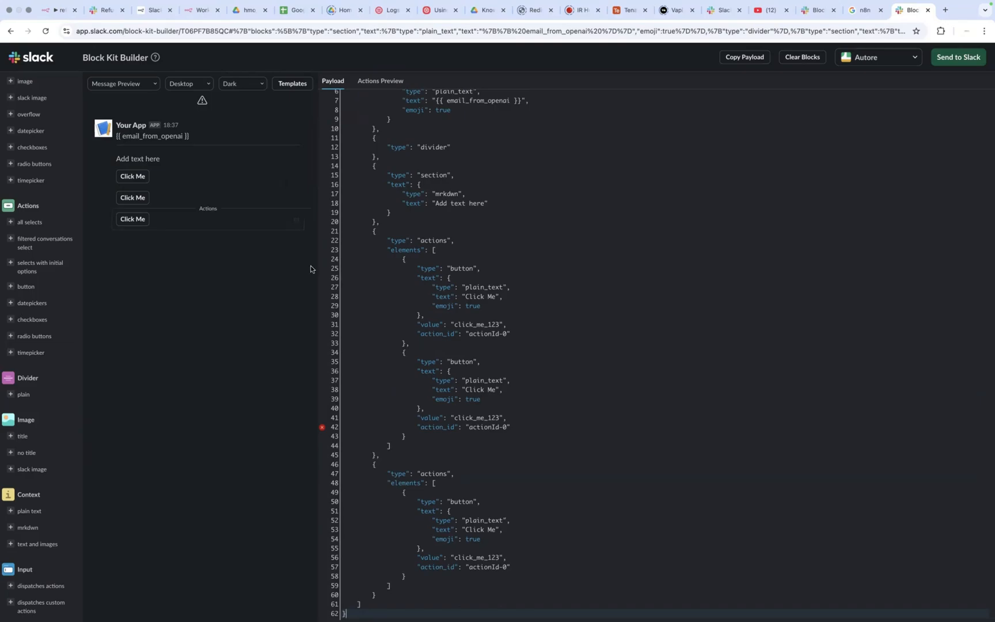
Step: Set the action_id of the first button in the upper actions block to "approve"
{"action": "mouse_move", "coordinate": [323, 428]}
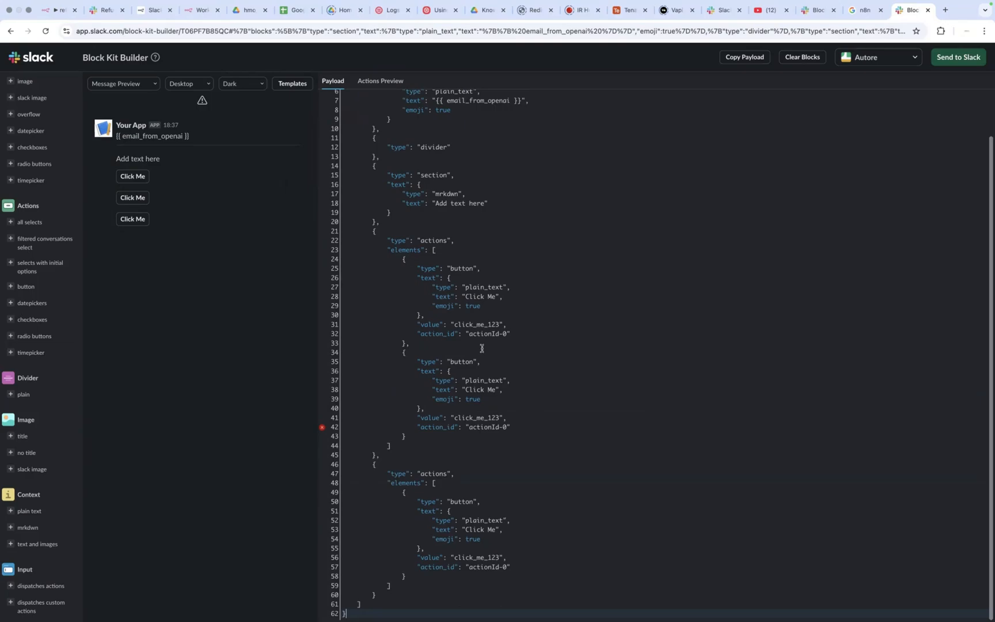
{"action": "double_click", "coordinate": [488, 427]}
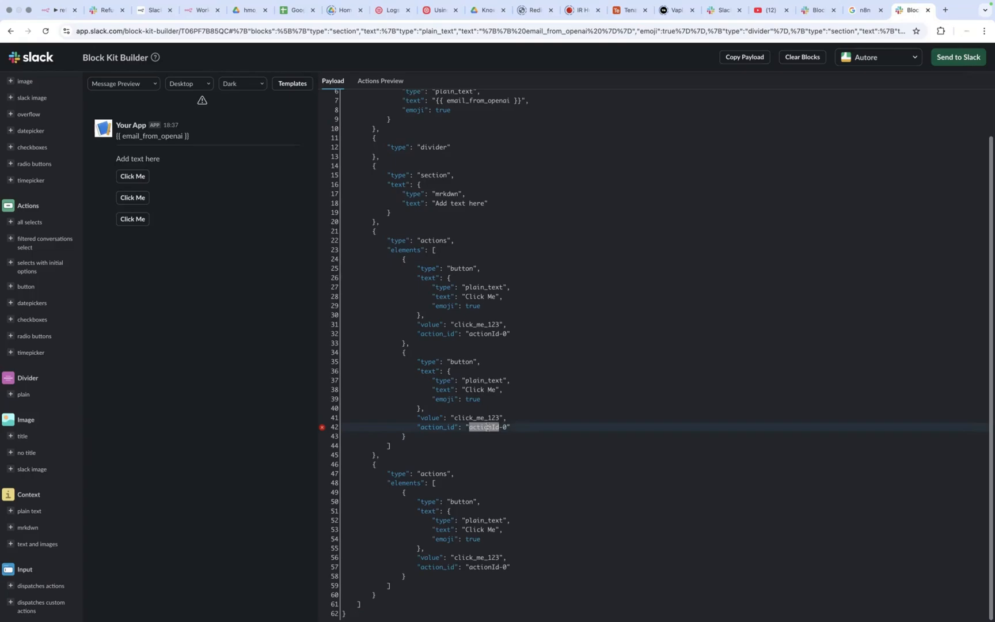
{"action": "double_click", "coordinate": [488, 333]}
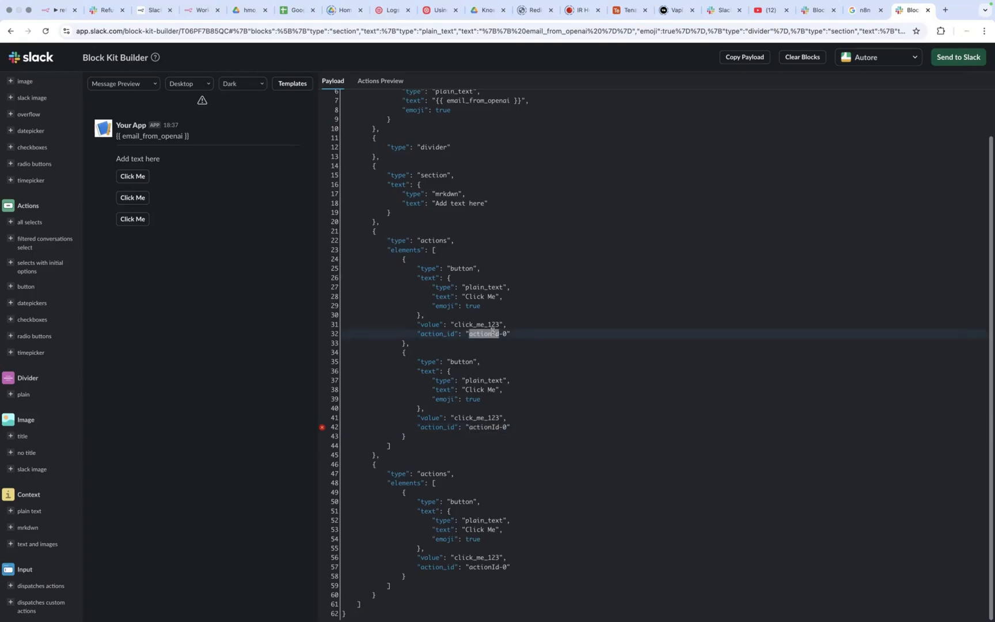
{"action": "type", "text": "approve"}
{"action": "key", "text": "Delete"}
{"action": "key", "text": "Delete"}
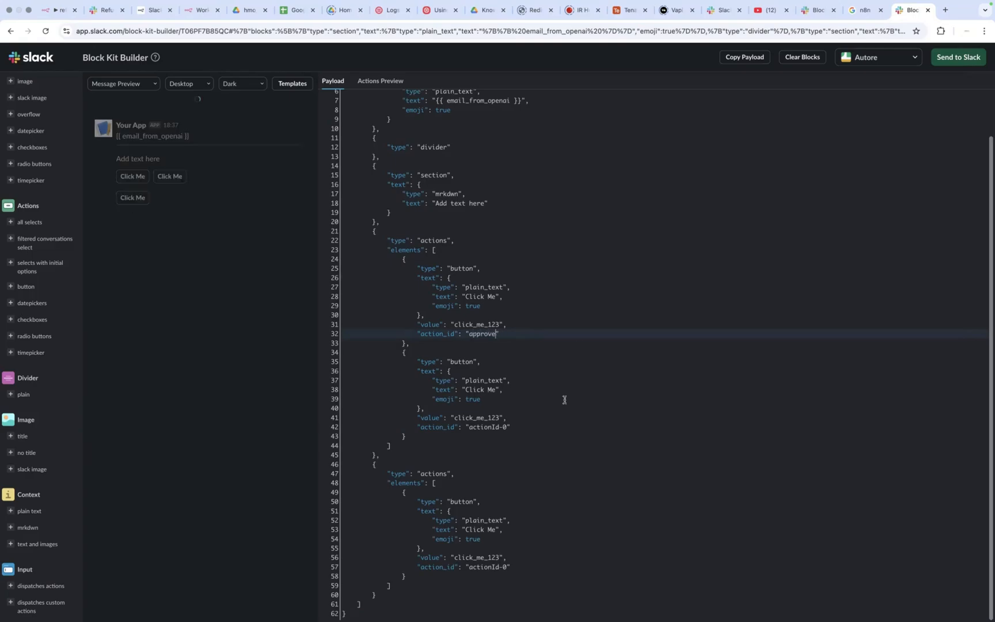
Step: Set the action_id of the second button in the upper actions block to "deny"
{"action": "double_click", "coordinate": [488, 426]}
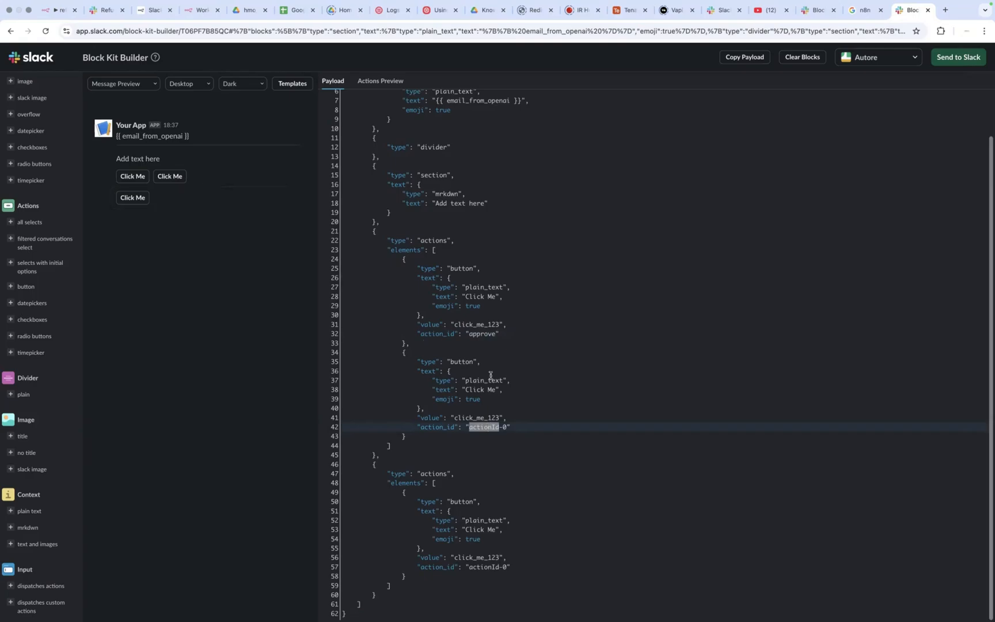
{"action": "key", "text": "BackSpace"}
{"action": "key", "text": "Delete"}
{"action": "key", "text": "Delete"}
{"action": "key", "text": "Delete"}
{"action": "type", "text": "deny\""}
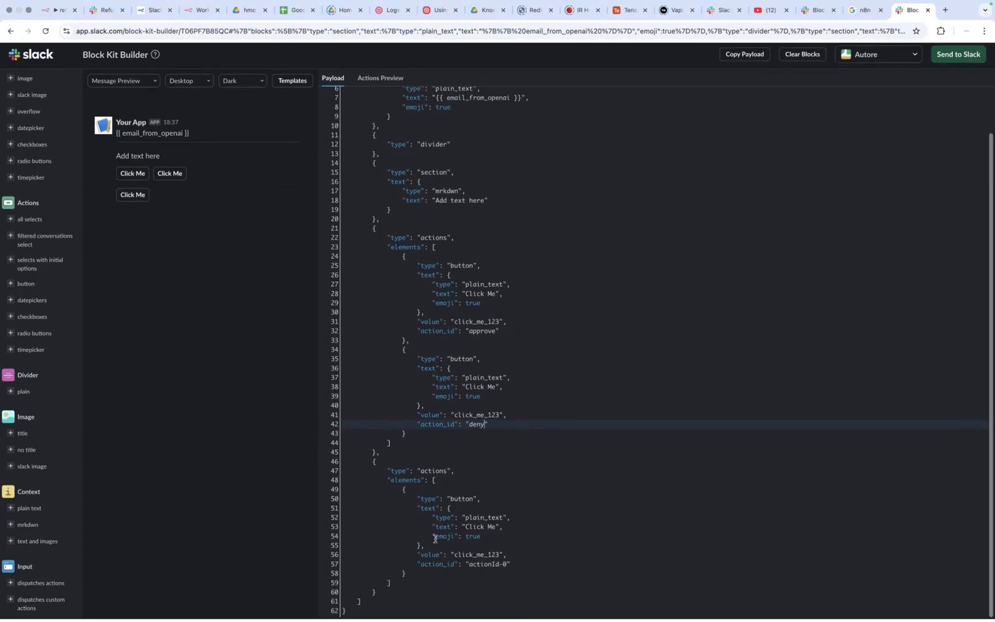
Step: Move the last actions block's button element to the end of the first actions block's elements array and delete the emptied block
{"action": "left_click_drag", "start_coordinate": [408, 575], "coordinate": [338, 491]}
{"action": "key", "text": "super+c"}
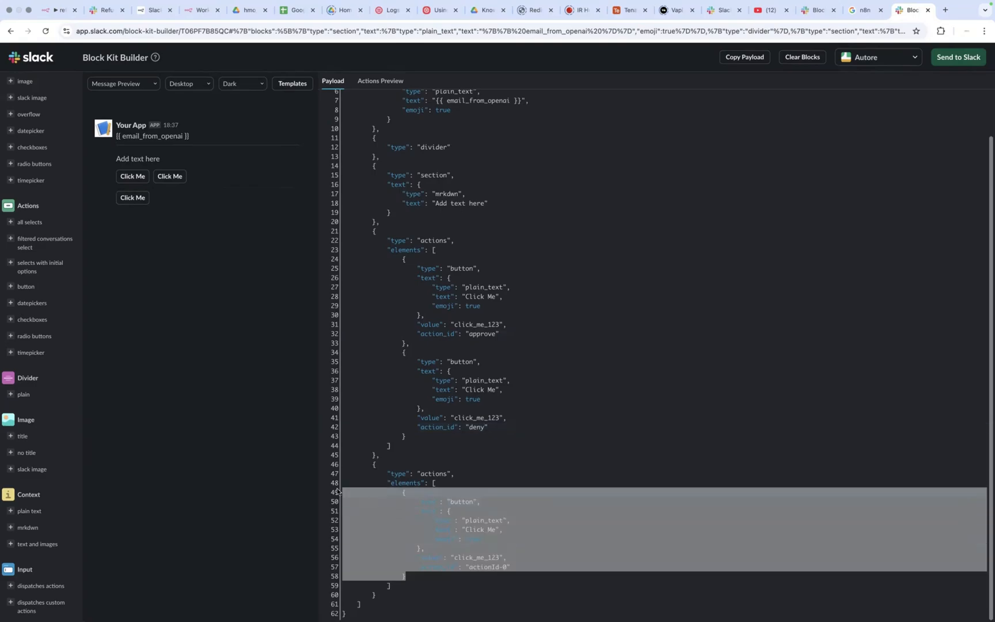
{"action": "key", "text": "BackSpace"}
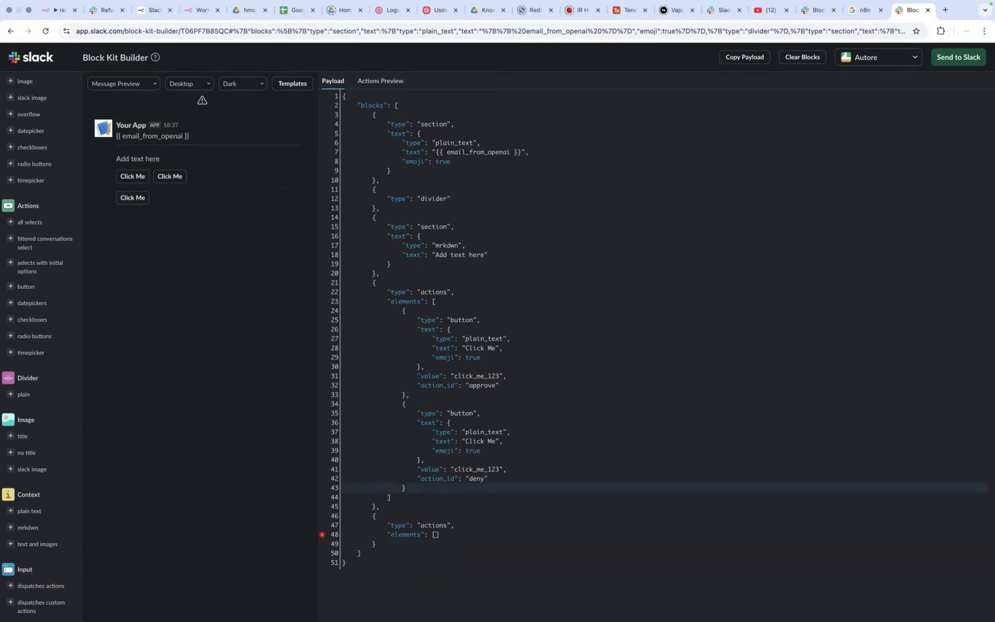
{"action": "type", "text": ","}
{"action": "key", "text": "Return"}
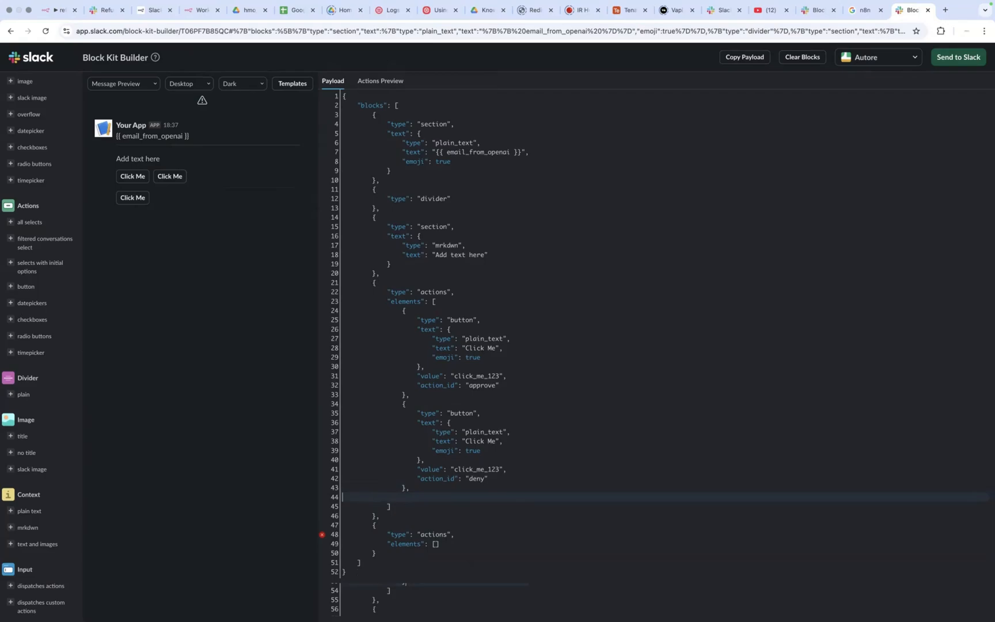
{"action": "key", "text": "super+v"}
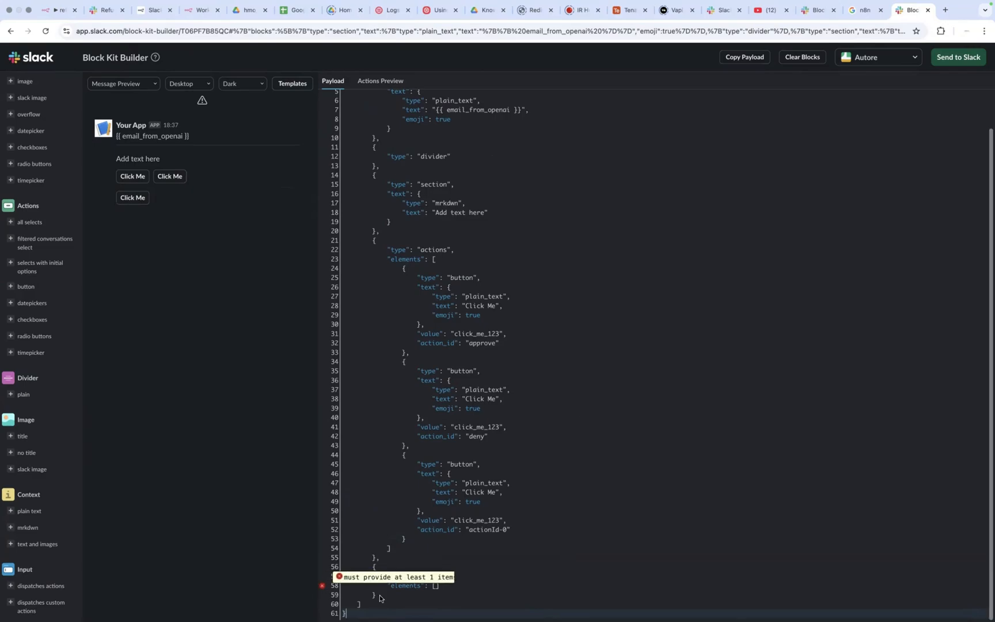
{"action": "left_click_drag", "start_coordinate": [376, 595], "coordinate": [377, 558]}
{"action": "key", "text": "BackSpace"}
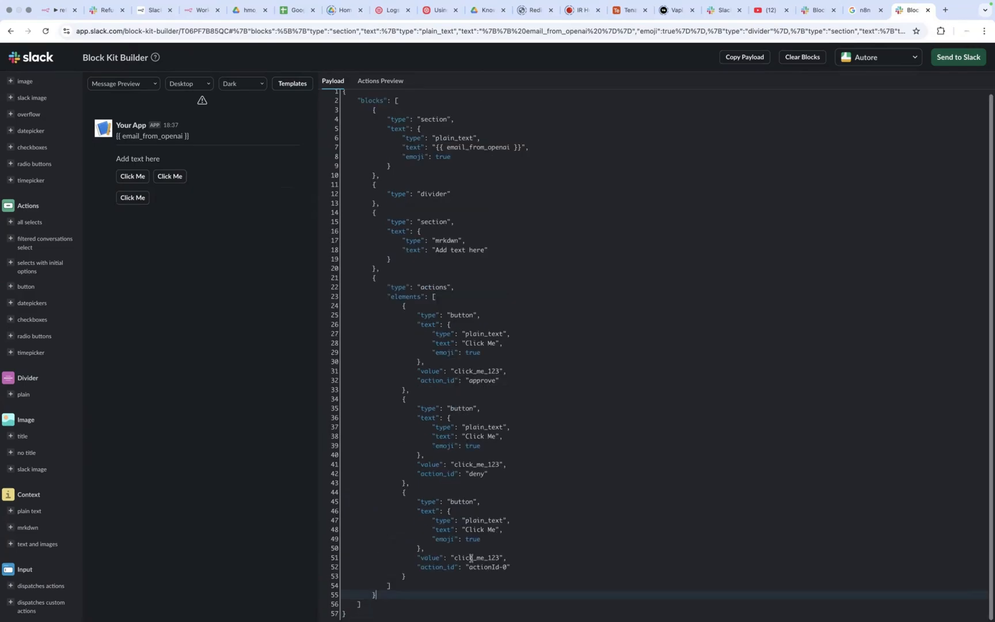
Step: Set the third button's action_id to "edit"
{"action": "left_click", "coordinate": [484, 568]}
{"action": "double_click", "coordinate": [483, 568]}
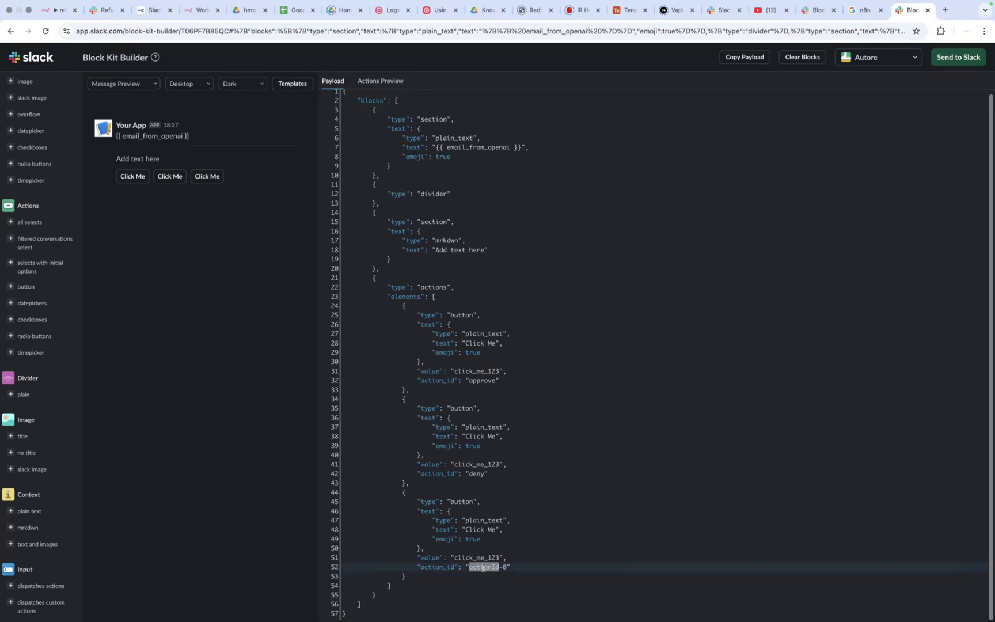
{"action": "key", "text": "BackSpace"}
{"action": "key", "text": "Delete"}
{"action": "key", "text": "Delete"}
{"action": "type", "text": "edit"}
Step: Set the first button's value to "click_approve" in the payload
{"action": "left_click", "coordinate": [500, 371]}
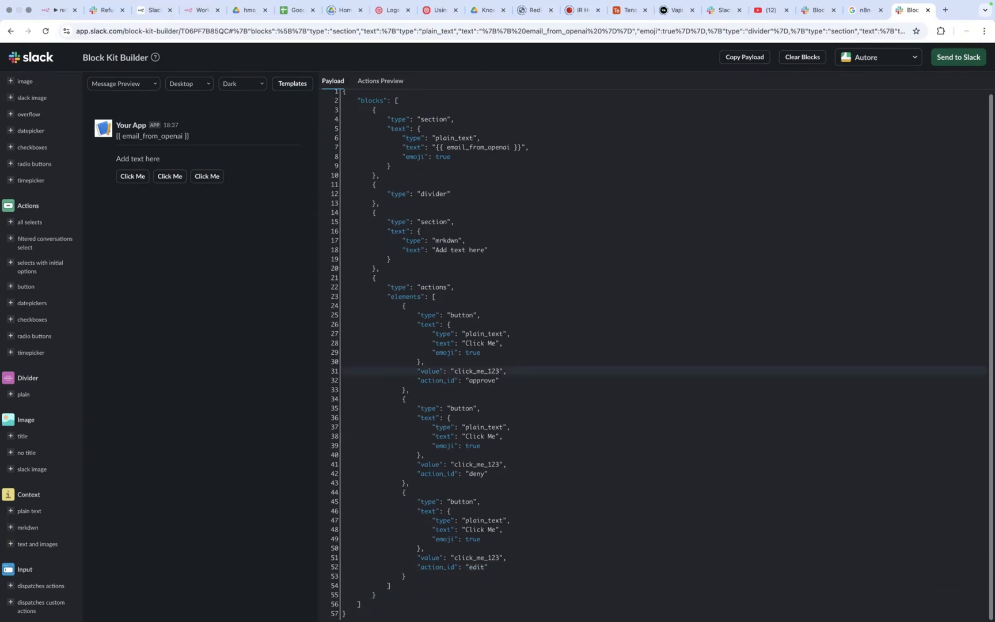
{"action": "key", "text": "BackSpace"}
{"action": "key", "text": "BackSpace"}
{"action": "key", "text": "BackSpace"}
{"action": "key", "text": "BackSpace"}
{"action": "key", "text": "BackSpace"}
{"action": "key", "text": "BackSpace"}
{"action": "type", "text": "approve"}
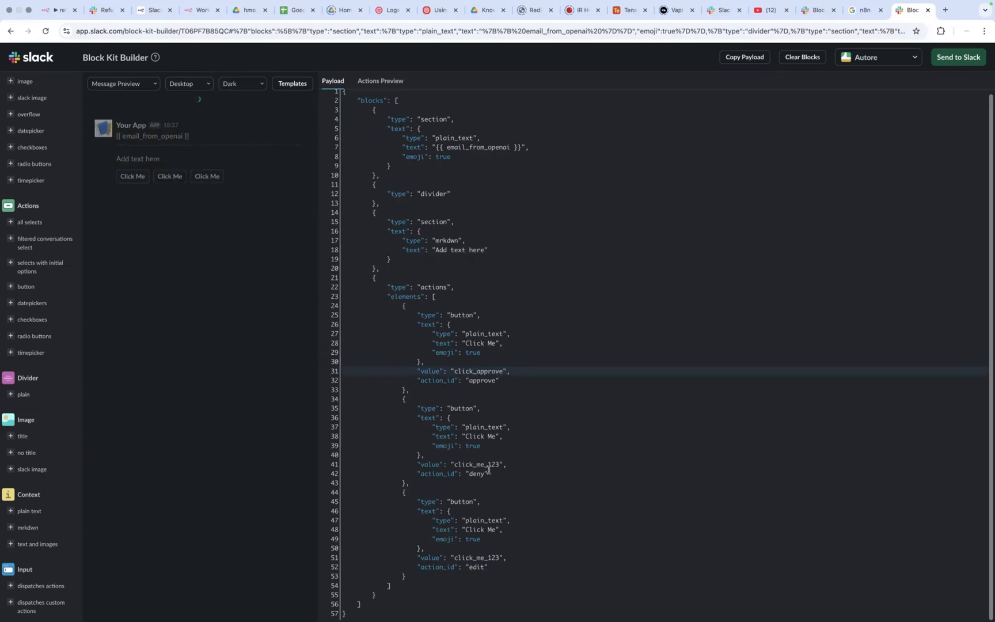
Step: Set the second button's value to "click_deny" in the payload
{"action": "left_click", "coordinate": [499, 463]}
{"action": "key", "text": "BackSpace"}
{"action": "key", "text": "BackSpace"}
{"action": "key", "text": "BackSpace"}
{"action": "key", "text": "BackSpace"}
{"action": "key", "text": "BackSpace"}
{"action": "key", "text": "BackSpace"}
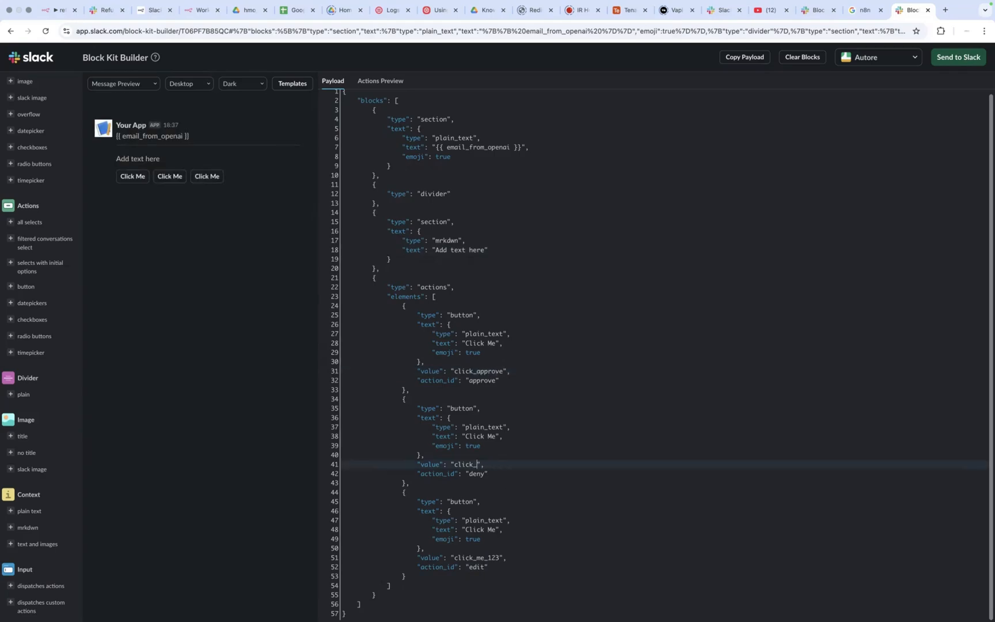
{"action": "type", "text": "deny"}
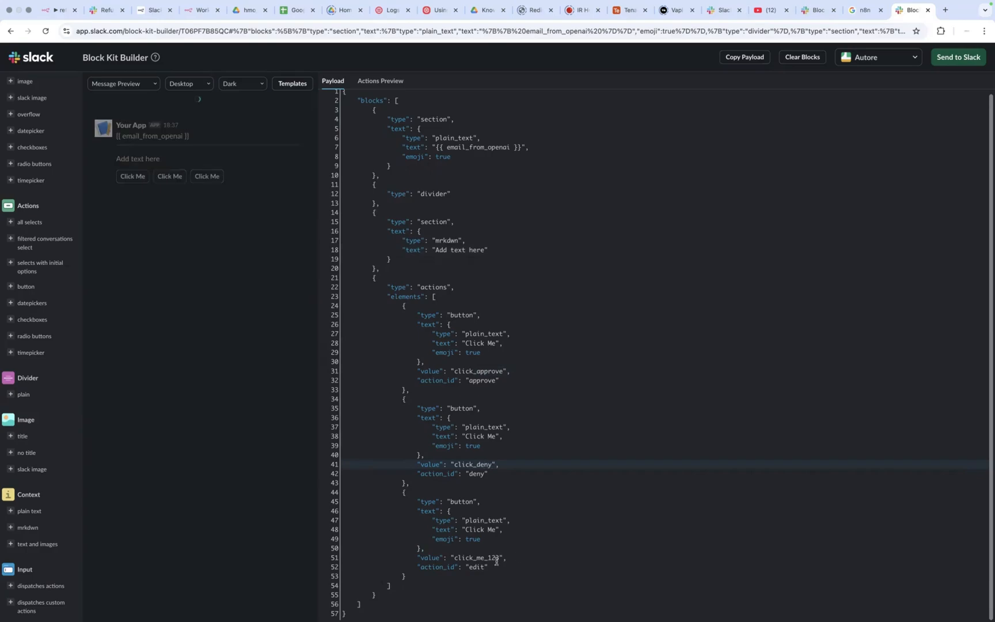
Step: Set the third button's value to "click_edit" in the payload
{"action": "left_click", "coordinate": [497, 557]}
{"action": "key", "text": "BackSpace"}
{"action": "key", "text": "BackSpace"}
{"action": "key", "text": "BackSpace"}
{"action": "key", "text": "BackSpace"}
{"action": "key", "text": "BackSpace"}
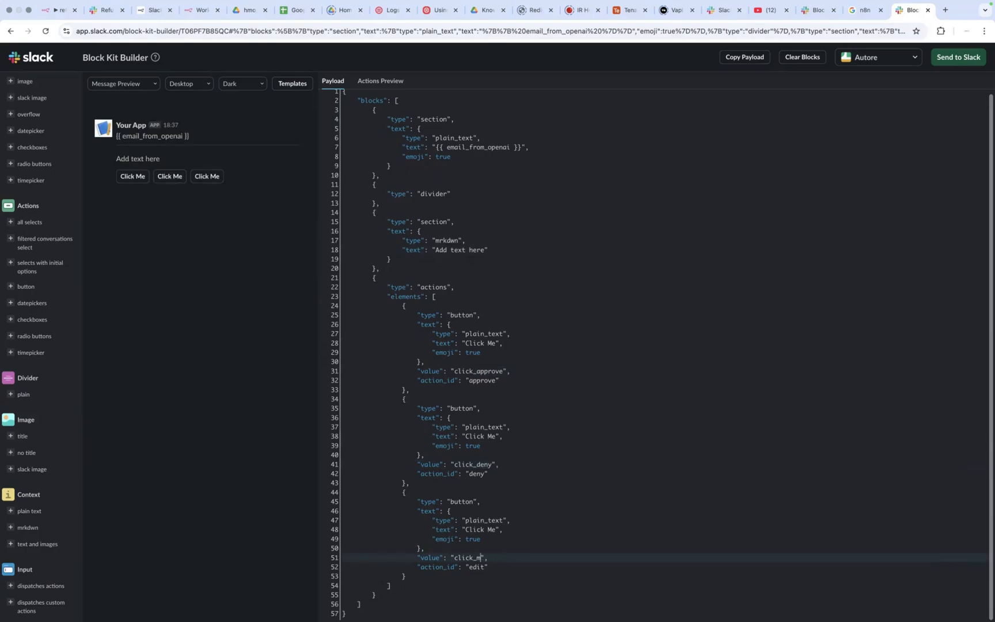
{"action": "key", "text": "BackSpace"}
{"action": "type", "text": "edit"}
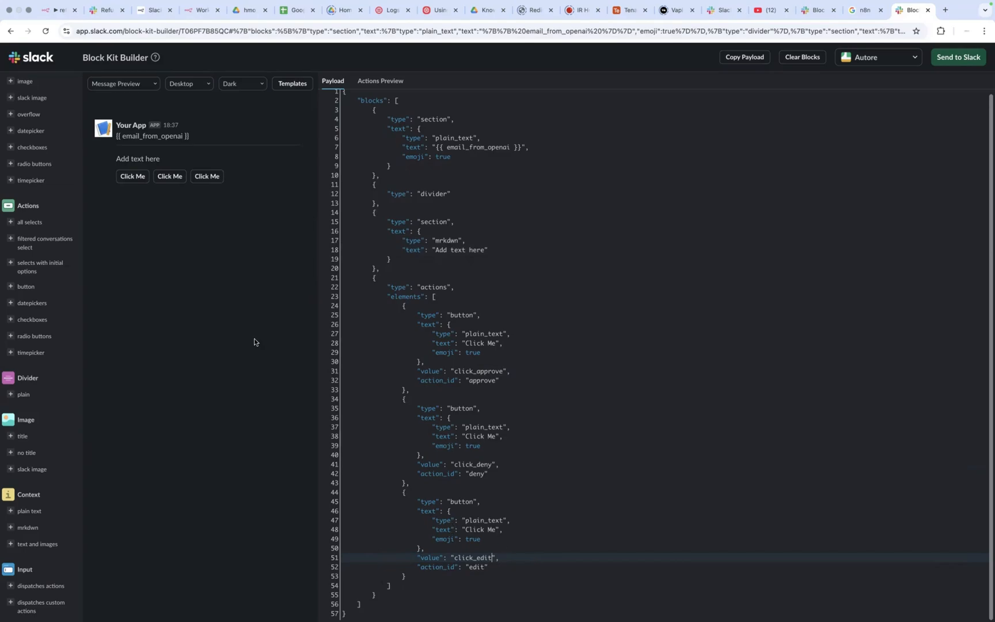
Step: Switch to the n8n workflow and set the Send a message1 node's message type to Blocks
{"action": "left_click", "coordinate": [58, 14]}
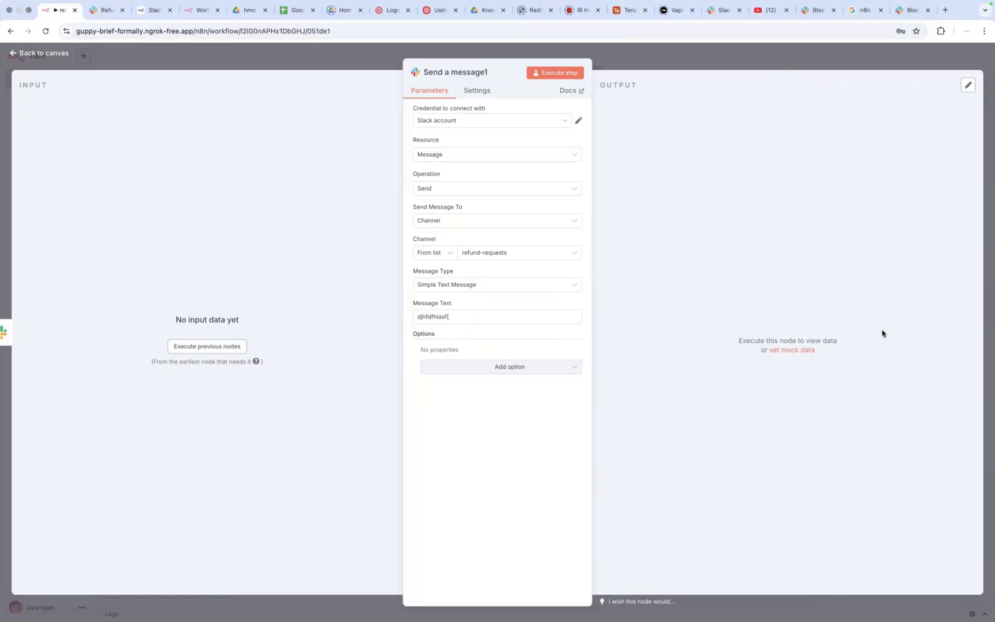
{"action": "left_click", "coordinate": [477, 288]}
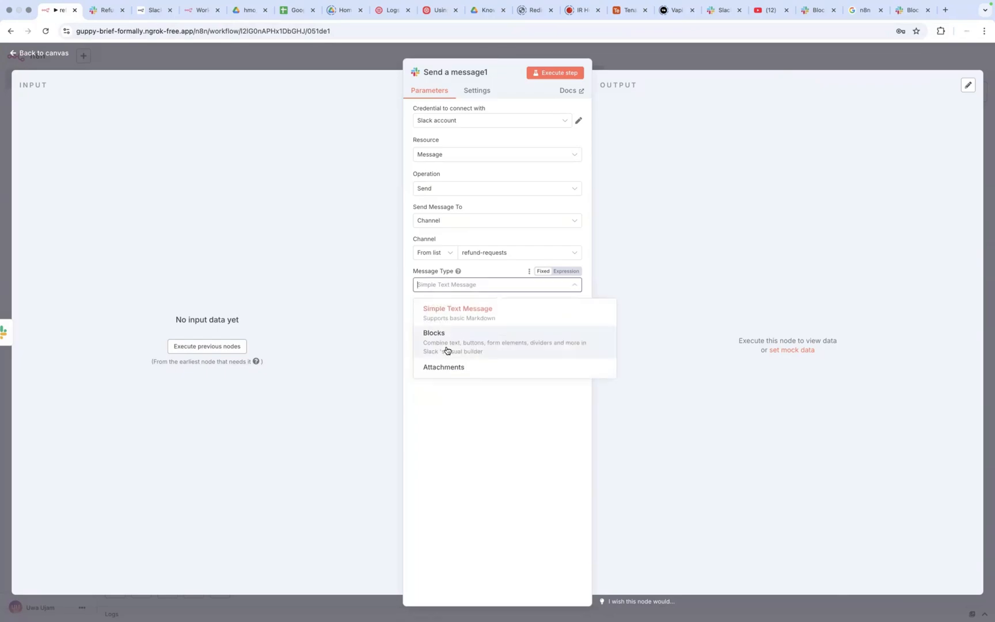
{"action": "left_click", "coordinate": [447, 350]}
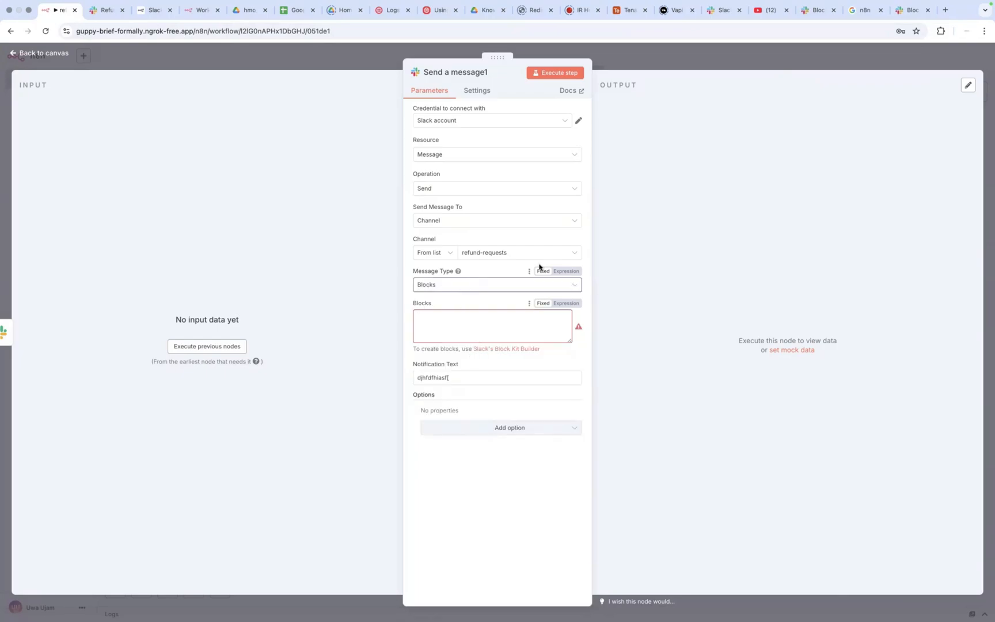
Step: Copy the complete payload from Block Kit Builder and paste it into the Blocks field of n8n's Send a message1 node
{"action": "left_click", "coordinate": [900, 10]}
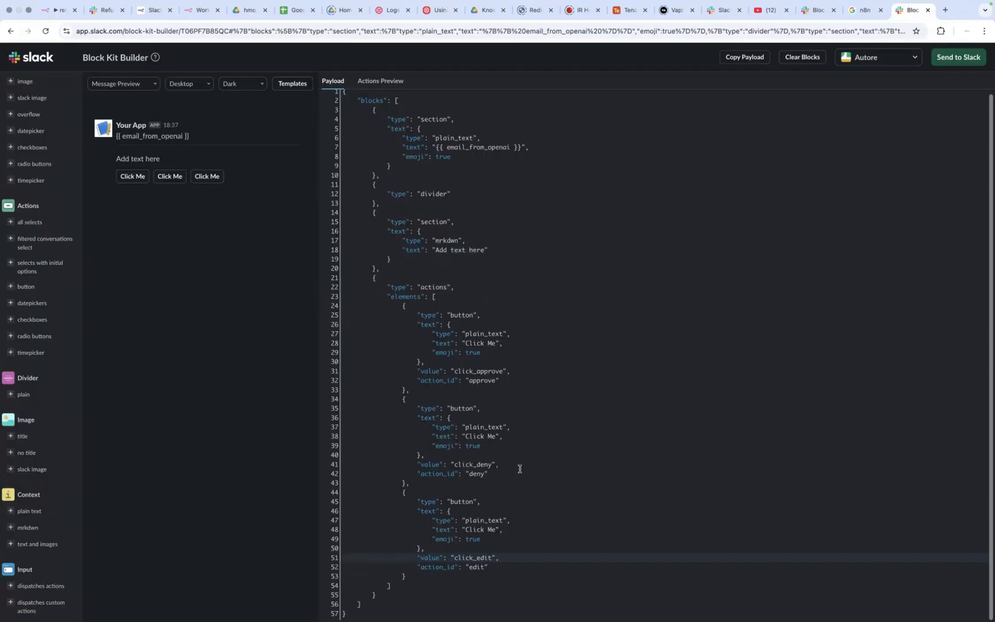
{"action": "left_click", "coordinate": [356, 614]}
{"action": "left_click_drag", "start_coordinate": [356, 614], "coordinate": [227, 54]}
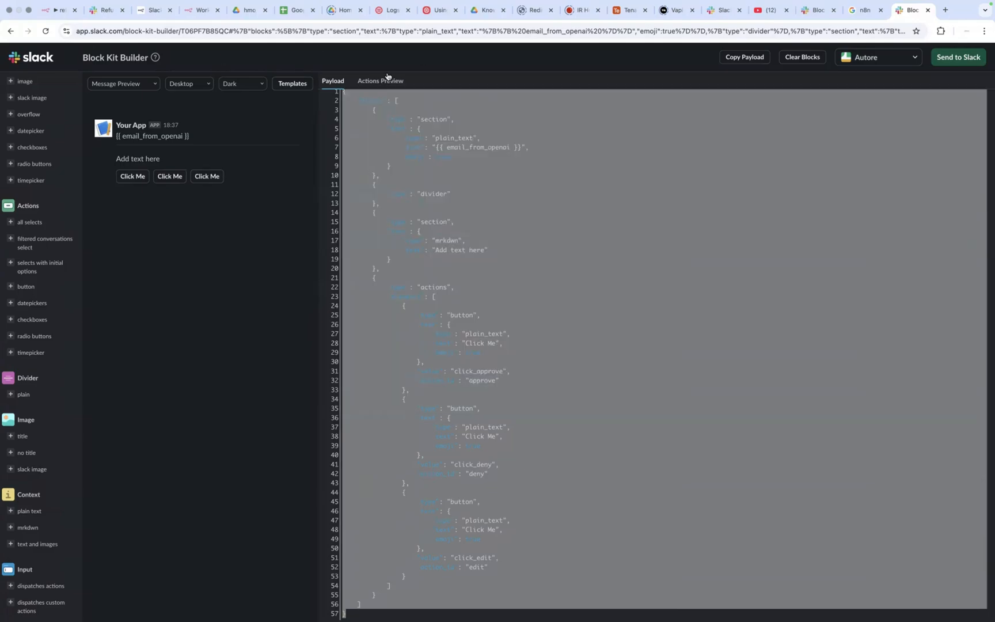
{"action": "left_click", "coordinate": [57, 12]}
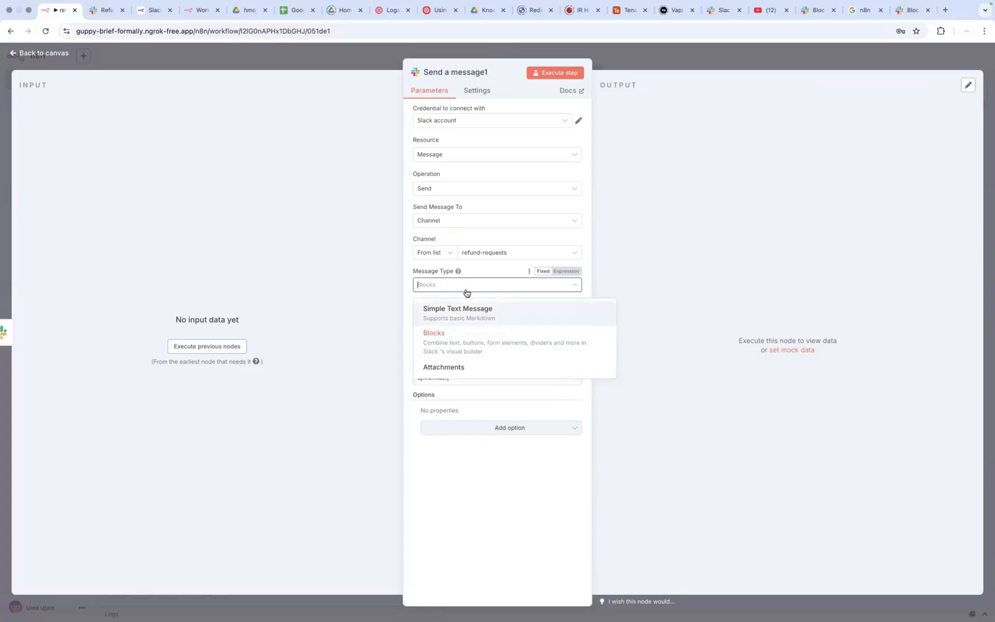
{"action": "left_click", "coordinate": [454, 344]}
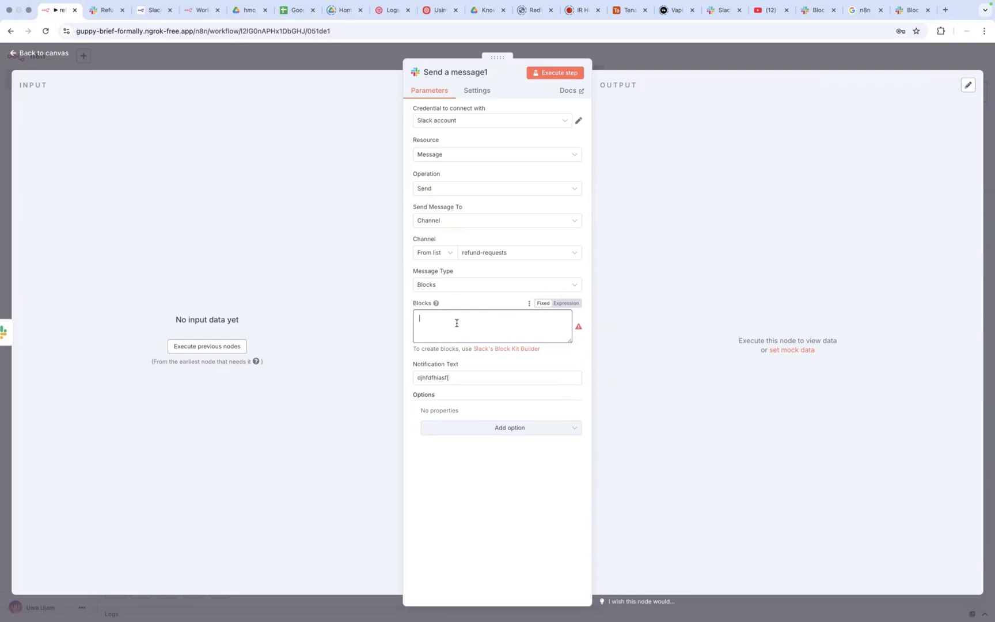
{"action": "key", "text": "super+v"}
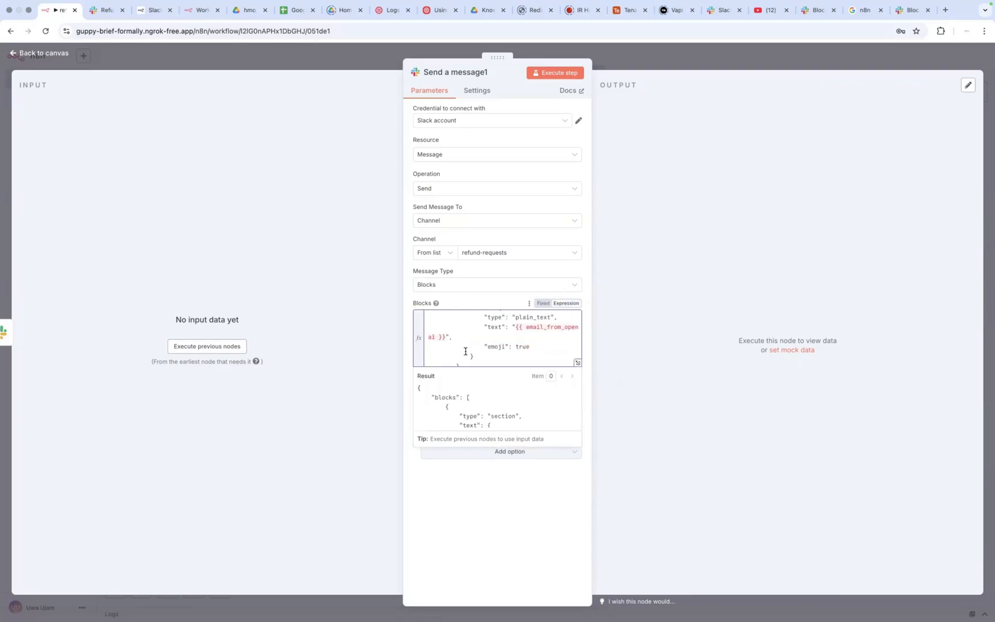
Step: Remove the {{ email_from_openai }} placeholder from the first section's text in the Blocks expression and check the Email Generator's available fields
{"action": "left_click", "coordinate": [577, 361]}
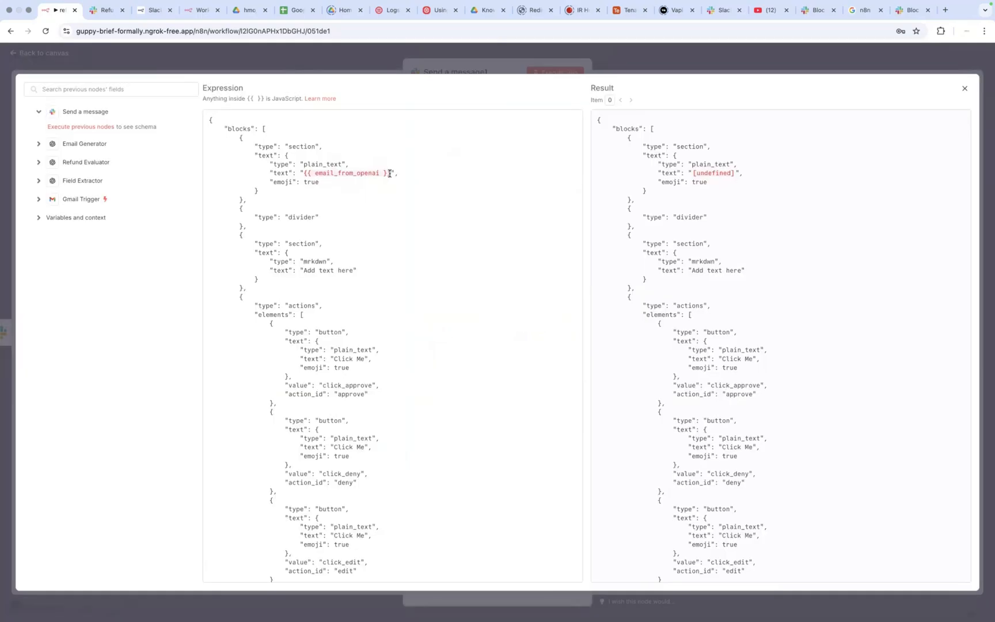
{"action": "left_click_drag", "start_coordinate": [390, 173], "coordinate": [305, 171]}
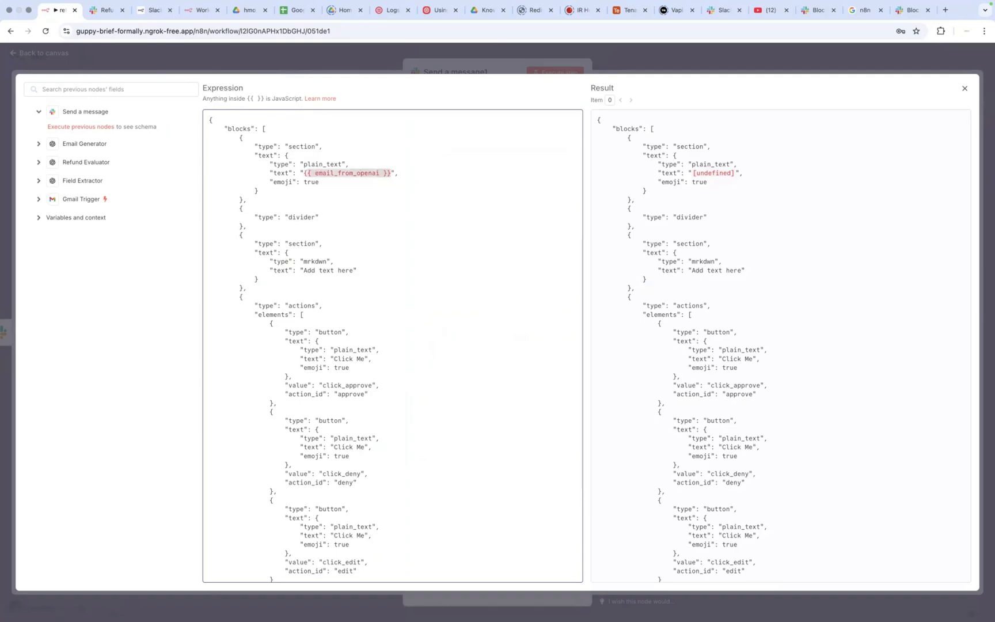
{"action": "key", "text": "BackSpace"}
{"action": "key", "text": "BackSpace"}
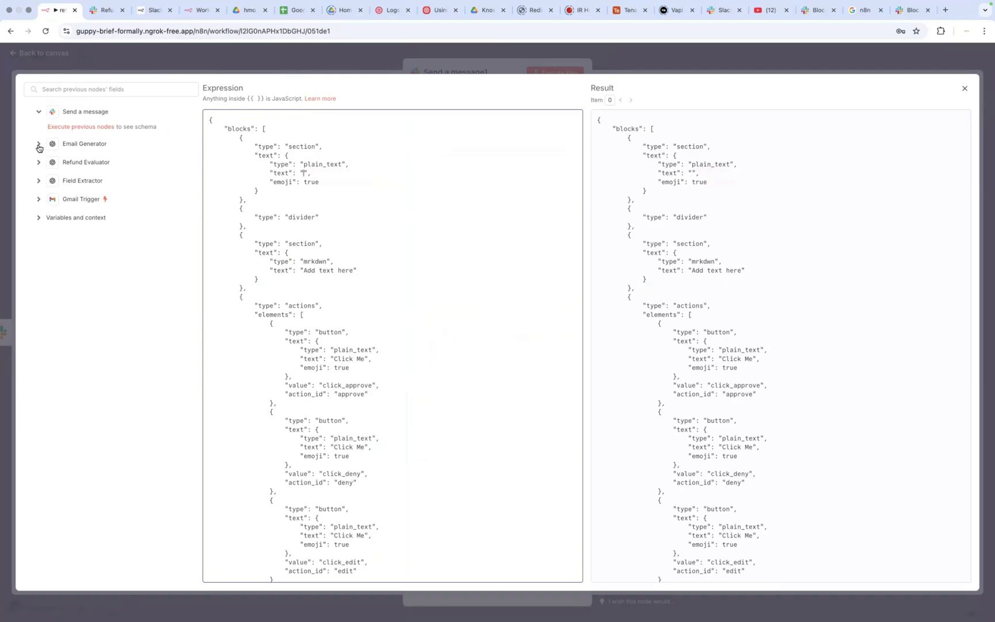
{"action": "left_click", "coordinate": [39, 145]}
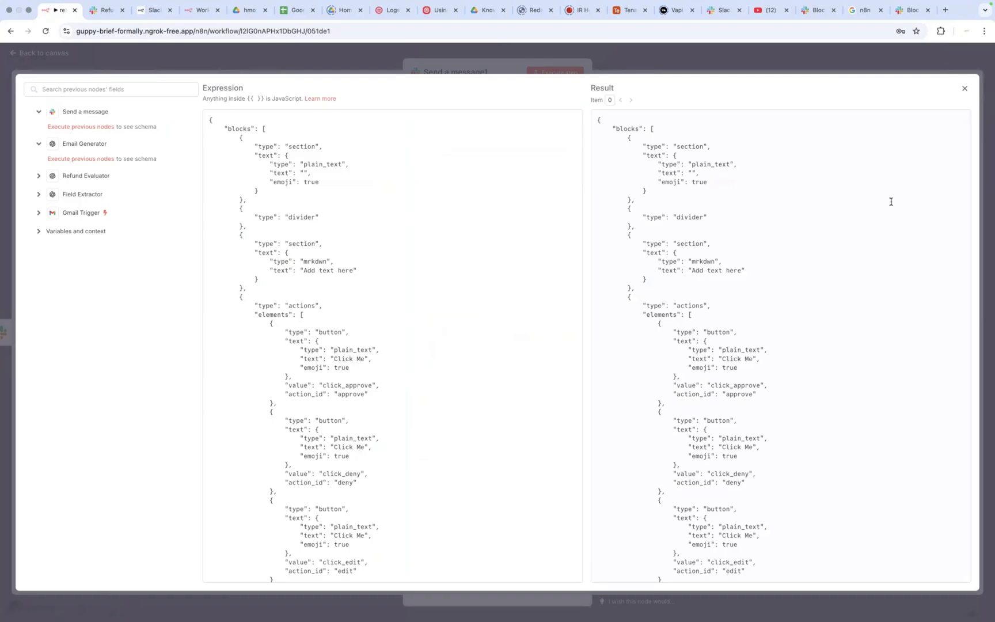
{"action": "left_click", "coordinate": [965, 91]}
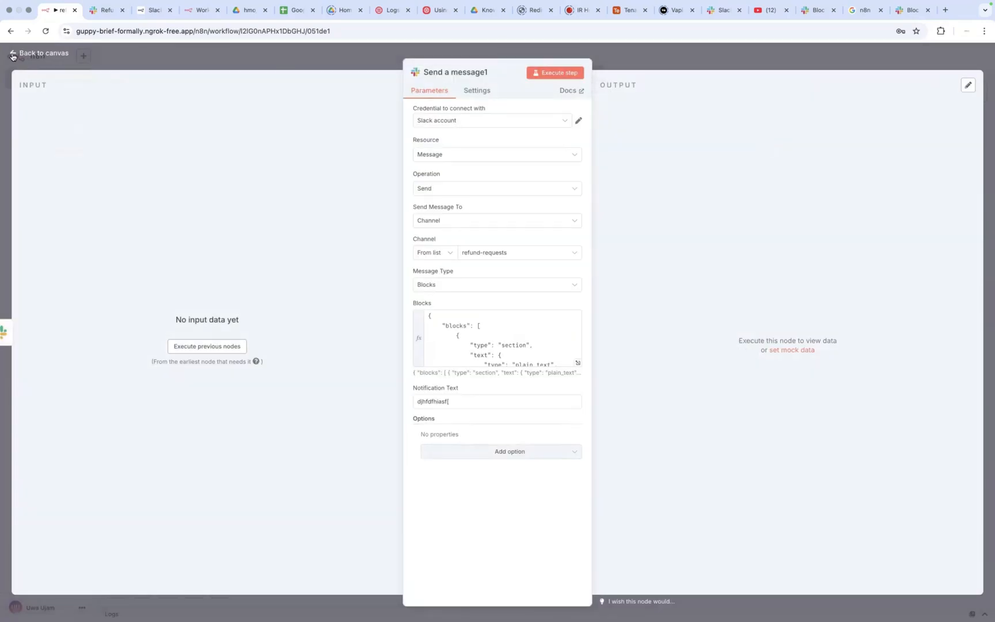
Step: Return to the workflow canvas and delete the Send a message1 node
{"action": "left_click", "coordinate": [13, 55]}
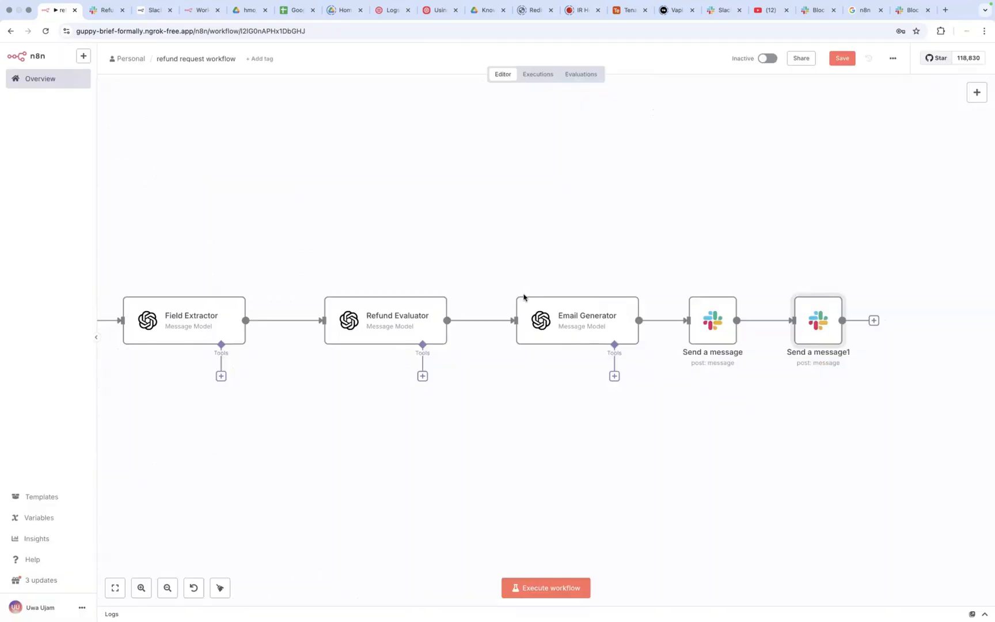
{"action": "right_click", "coordinate": [824, 327]}
{"action": "left_click", "coordinate": [875, 288]}
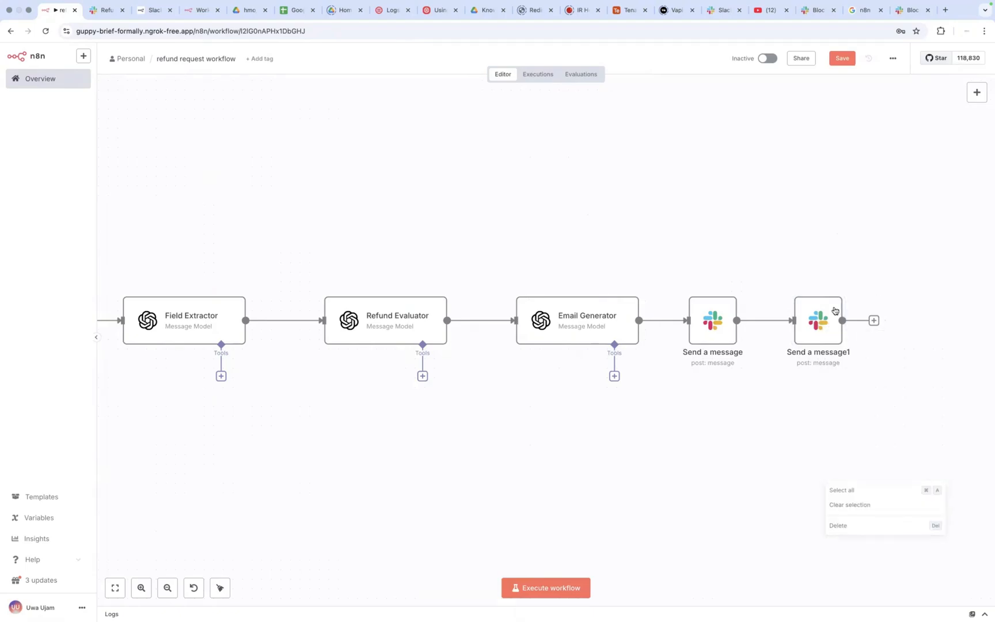
{"action": "left_click", "coordinate": [823, 284]}
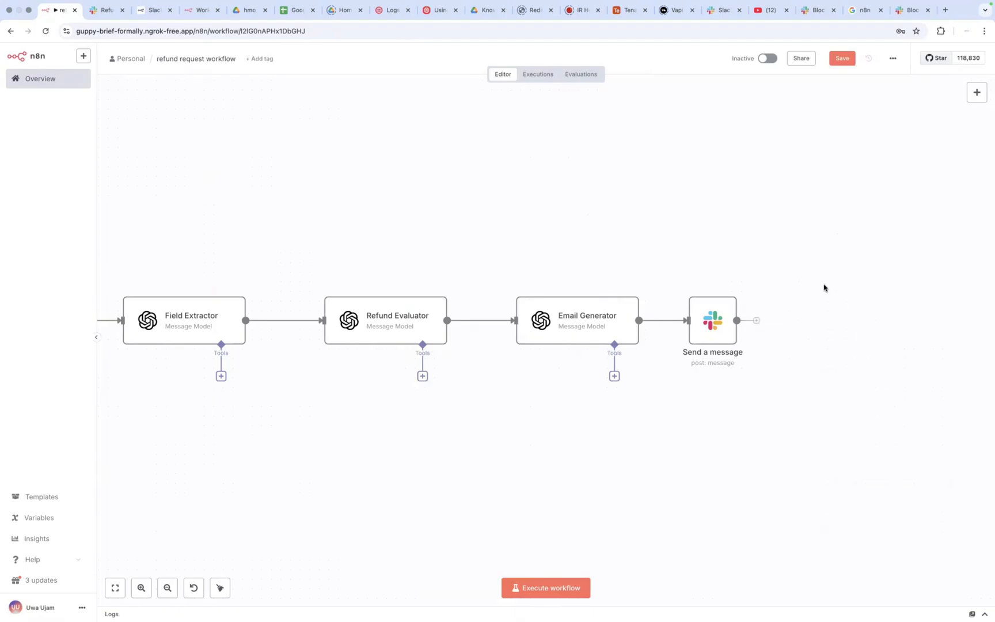
Step: Review the complete Blocks expression of the Send a message node, including its email text and button sections, and return to the canvas
{"action": "left_click", "coordinate": [709, 332]}
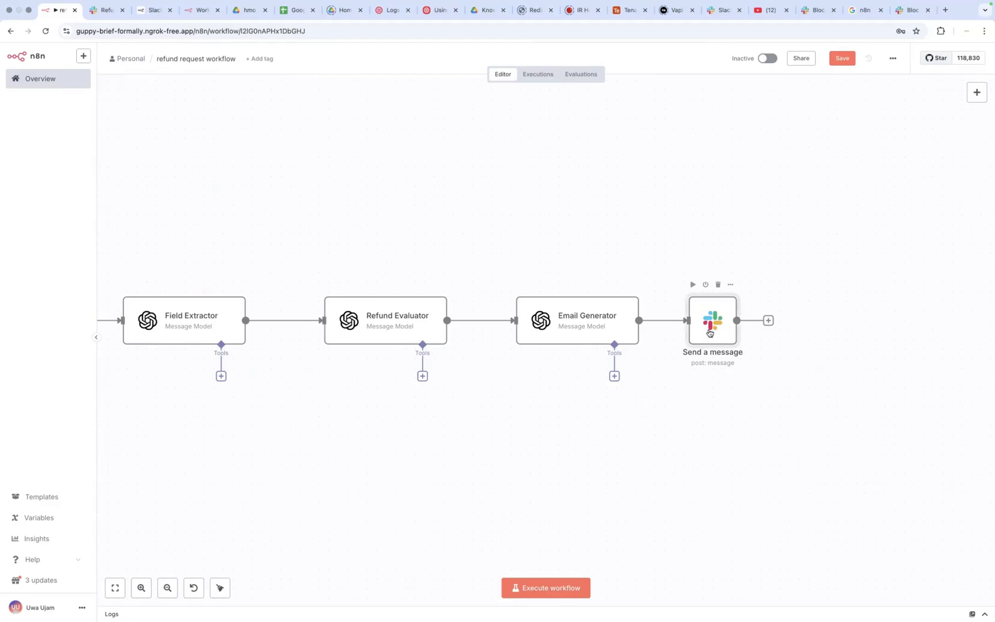
{"action": "double_click", "coordinate": [709, 332]}
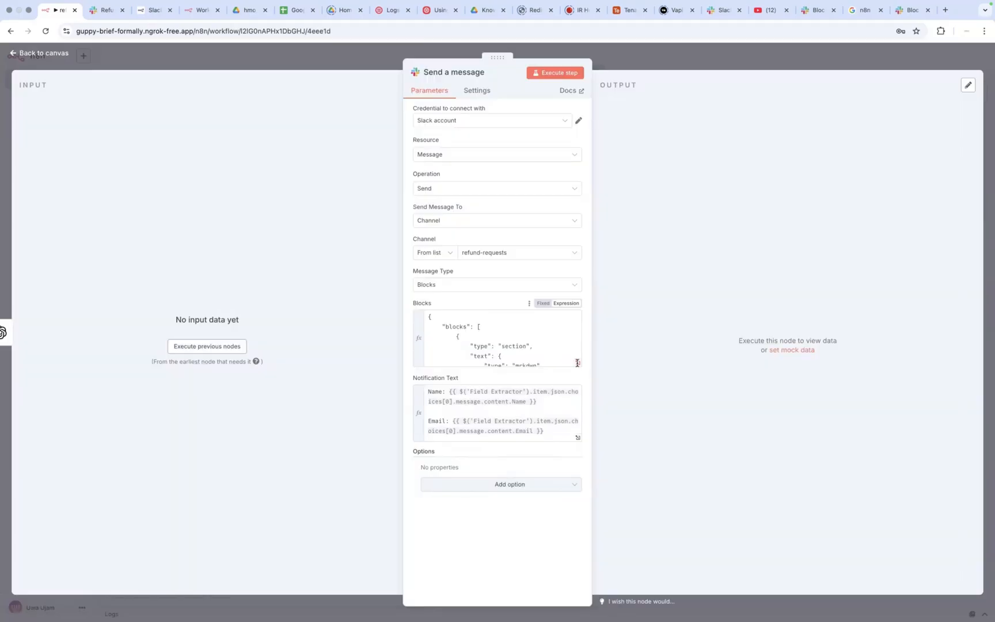
{"action": "left_click", "coordinate": [577, 363]}
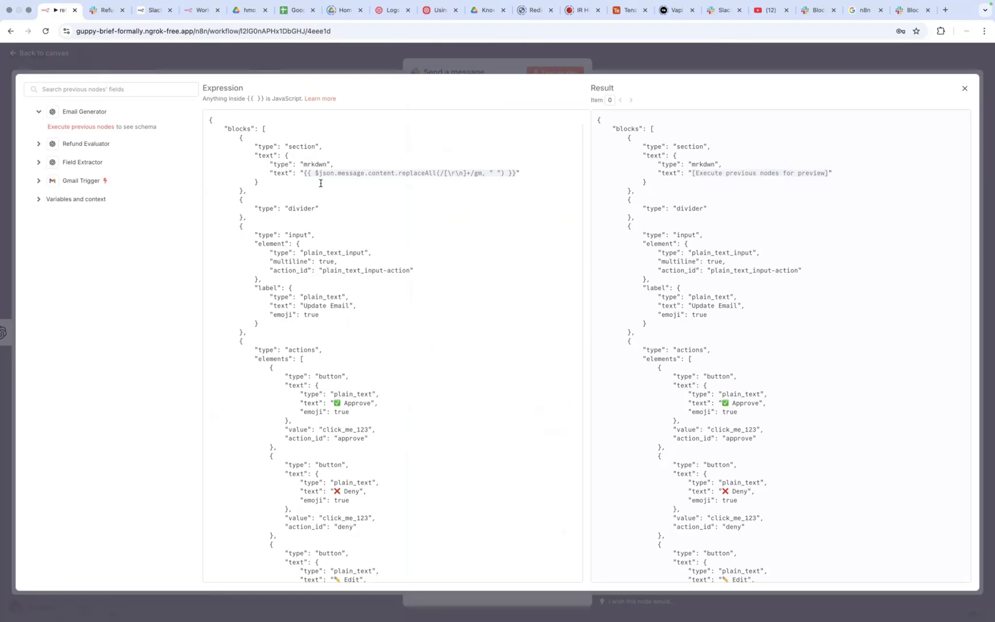
{"action": "scroll", "coordinate": [321, 183], "scroll_direction": "down", "scroll_amount": 1}
{"action": "scroll", "coordinate": [320, 183], "scroll_direction": "down", "scroll_amount": 3}
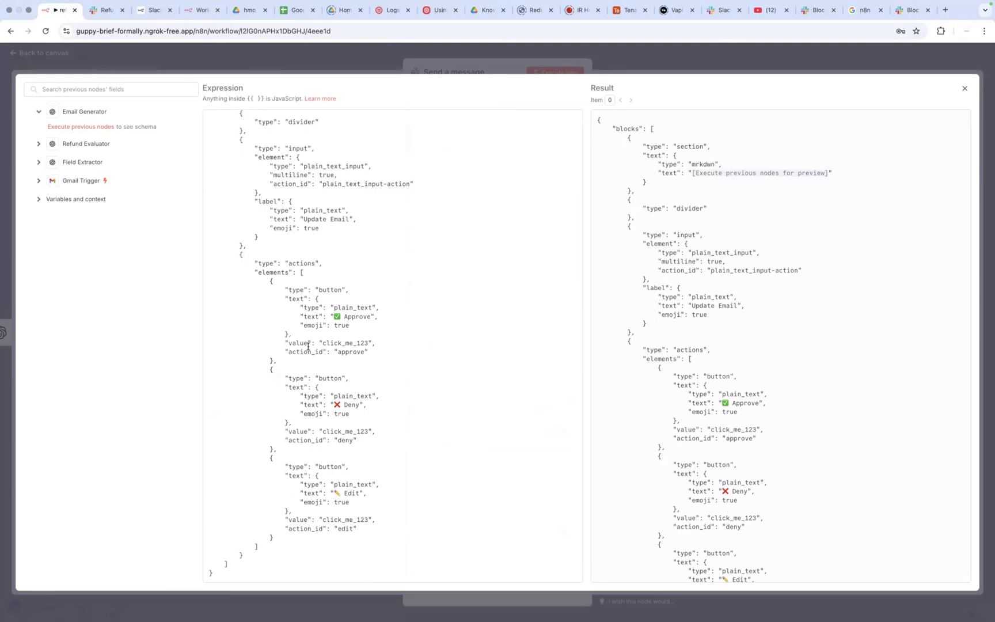
{"action": "scroll", "coordinate": [308, 346], "scroll_direction": "up", "scroll_amount": 3}
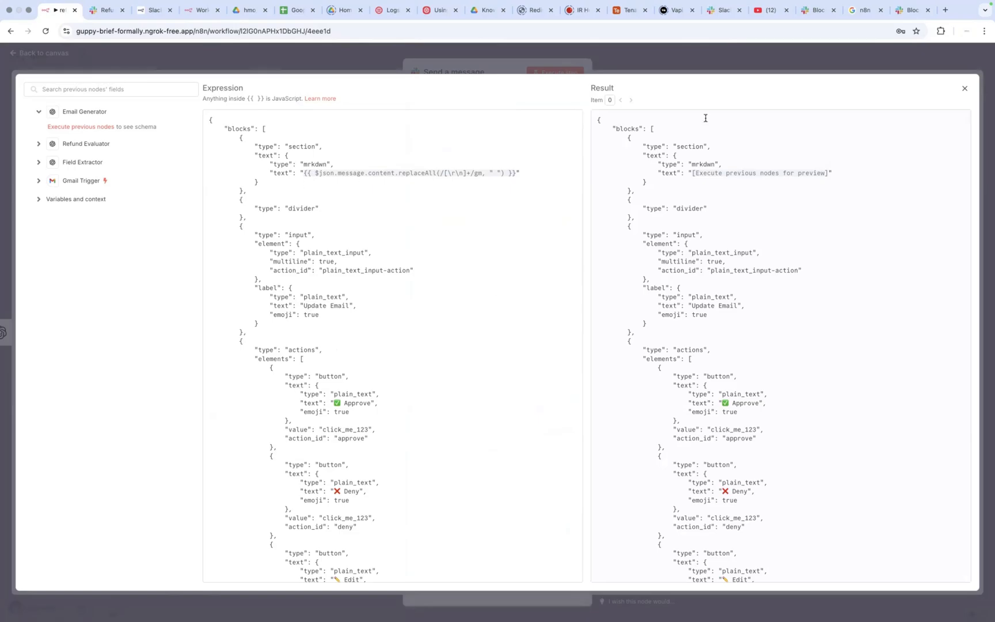
{"action": "left_click", "coordinate": [966, 90]}
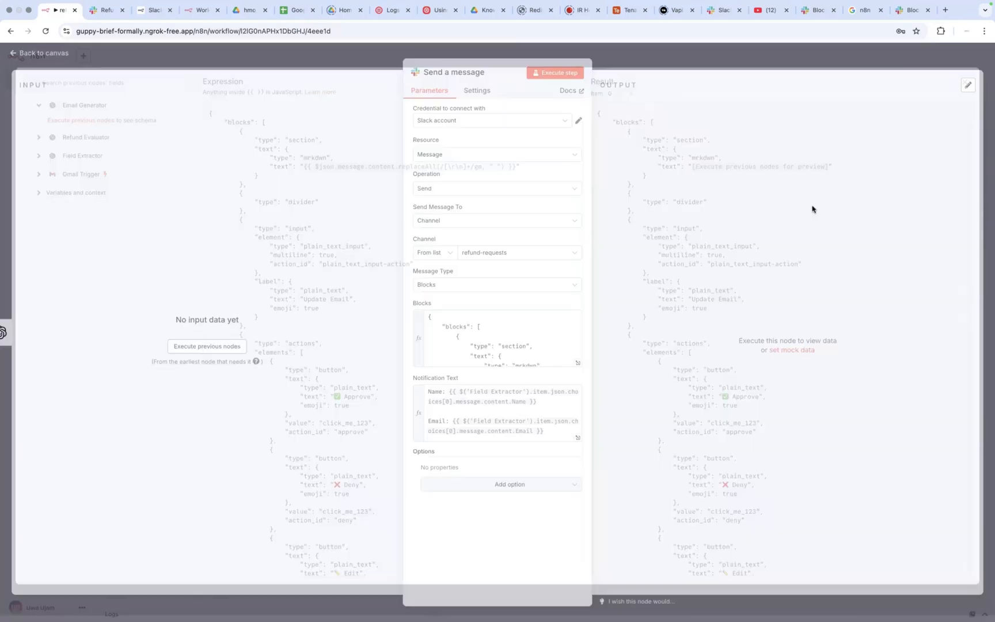
{"action": "left_click", "coordinate": [15, 54]}
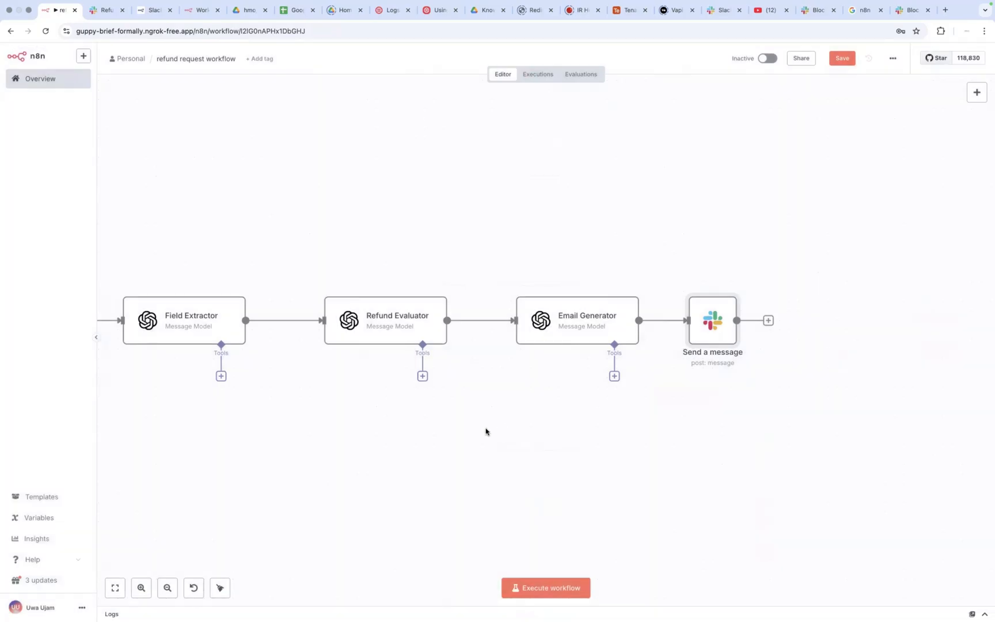
Step: Switch to Slack and post two dashed separator messages, "--------" and a longer one, in the #refund-requests channel
{"action": "scroll", "coordinate": [486, 431], "scroll_direction": "left", "scroll_amount": 1}
{"action": "scroll", "coordinate": [486, 432], "scroll_direction": "left", "scroll_amount": 4}
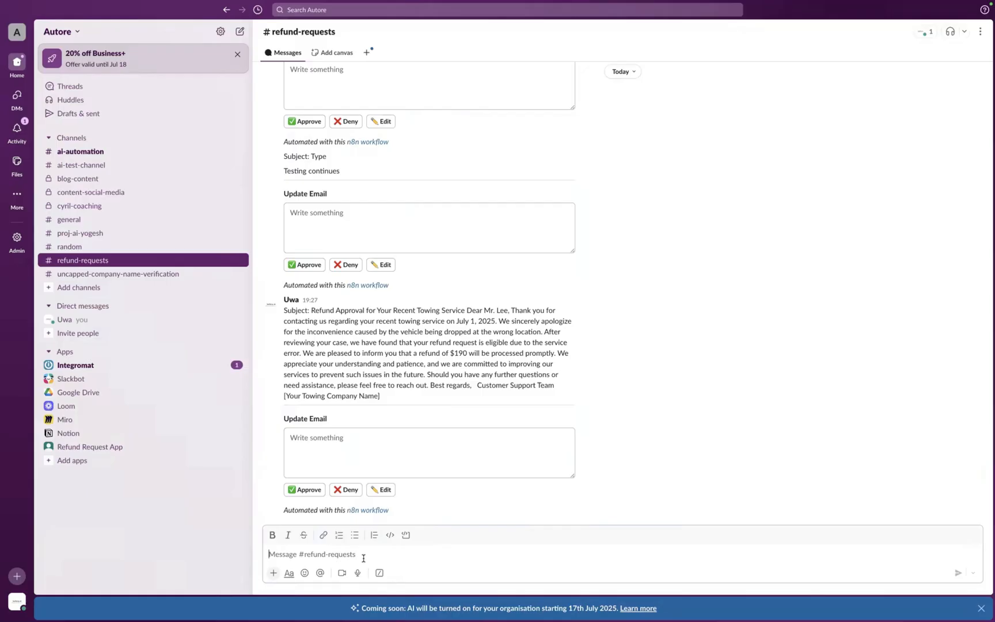
{"action": "type", "text": "--------"}
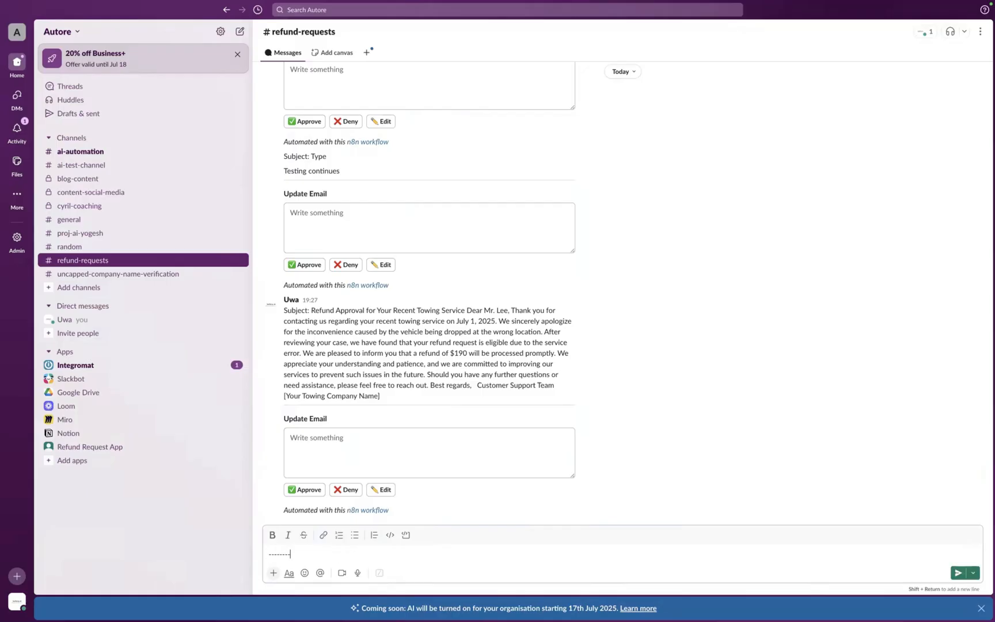
{"action": "key", "text": "Return"}
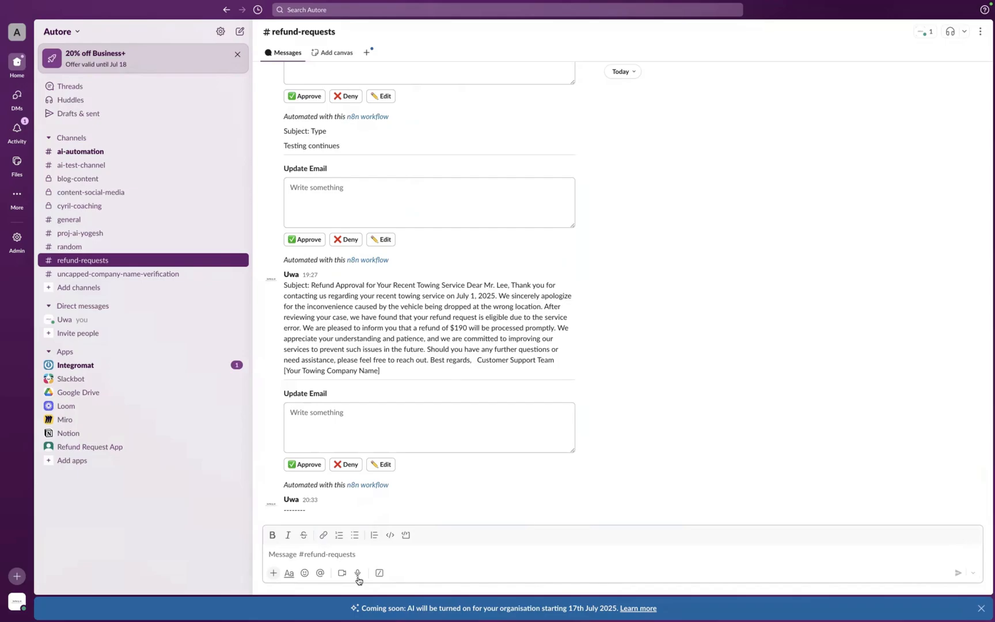
{"action": "type", "text": "------------"}
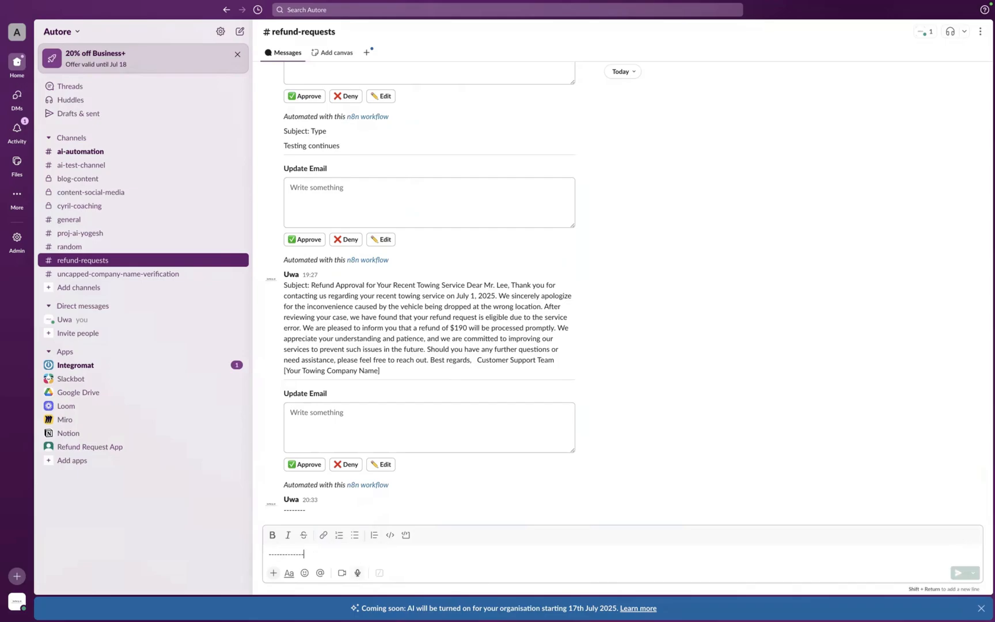
{"action": "key", "text": "Return"}
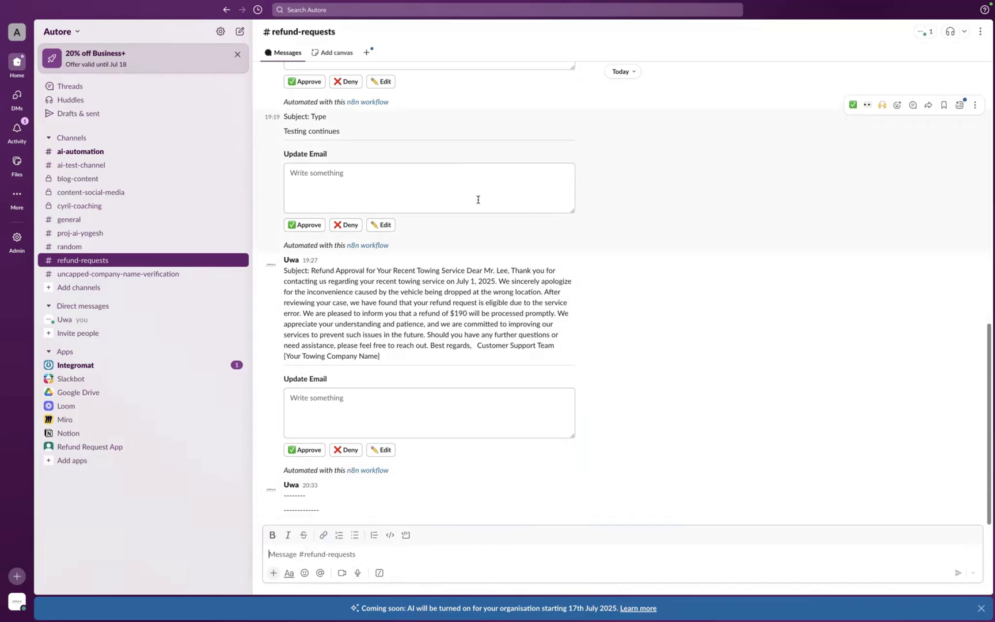
Step: Execute the refund request workflow in n8n and check the message it posts in Slack's #refund-requests channel
{"action": "key", "text": "ctrl+Right"}
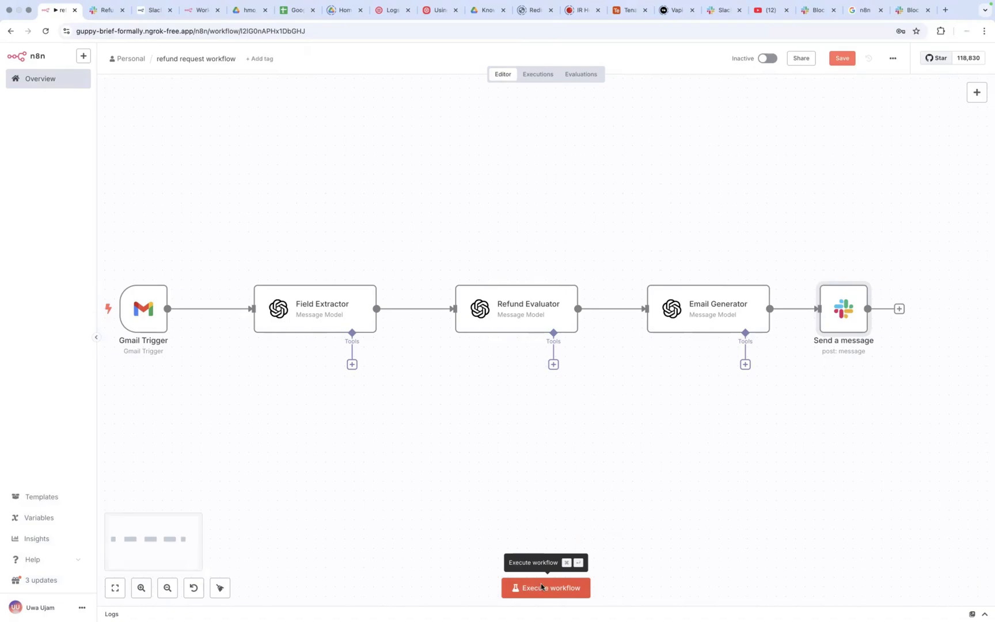
{"action": "left_click", "coordinate": [541, 587]}
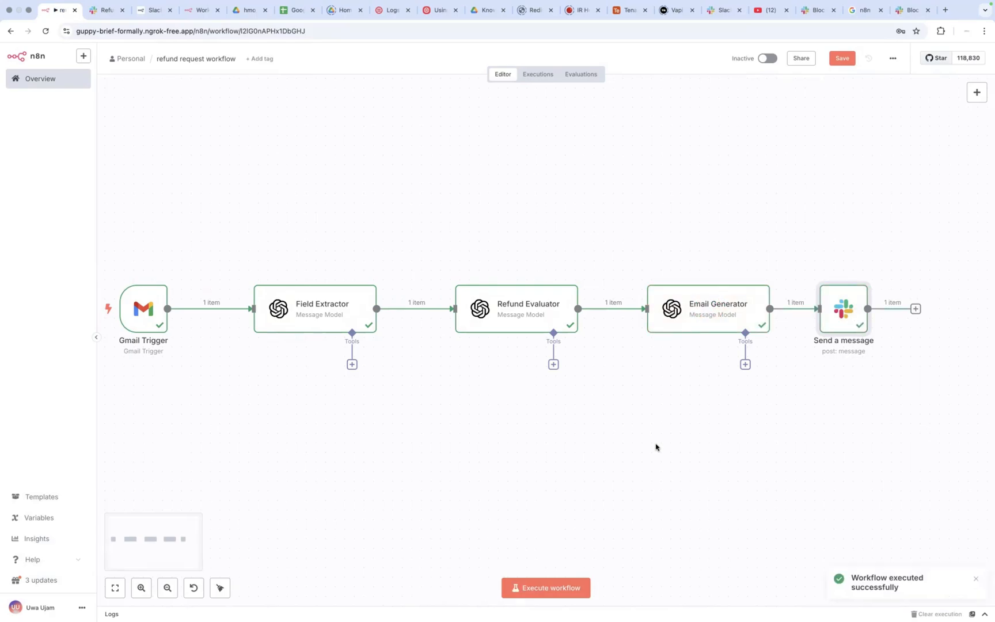
{"action": "key", "text": "ctrl+Left"}
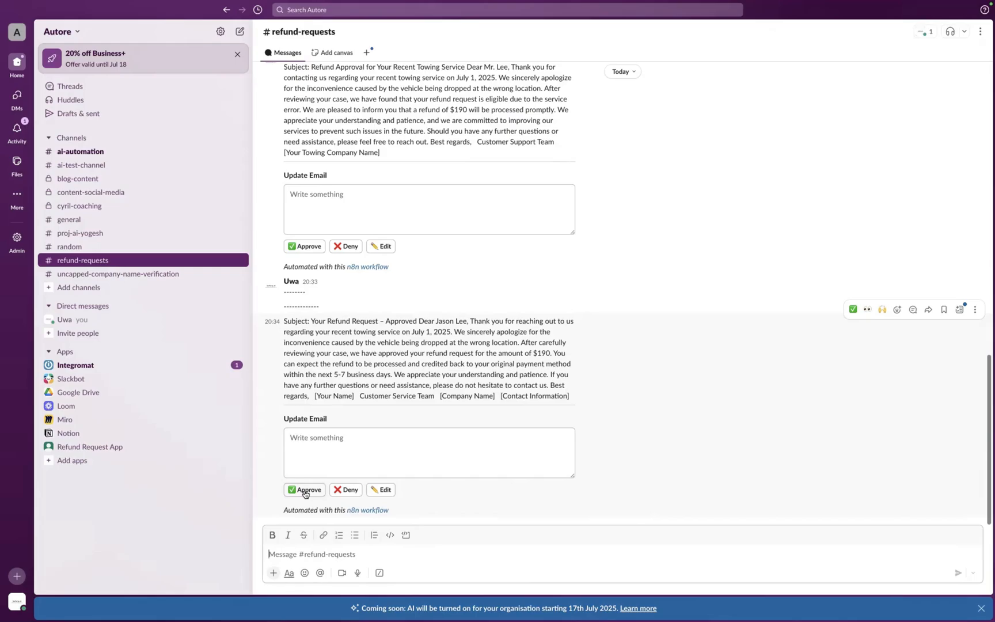
Step: In n8n's Send a message node, compare the line breaks in the Email Generator content with the output and the replaceAll expression in Blocks
{"action": "key", "text": "ctrl+Right"}
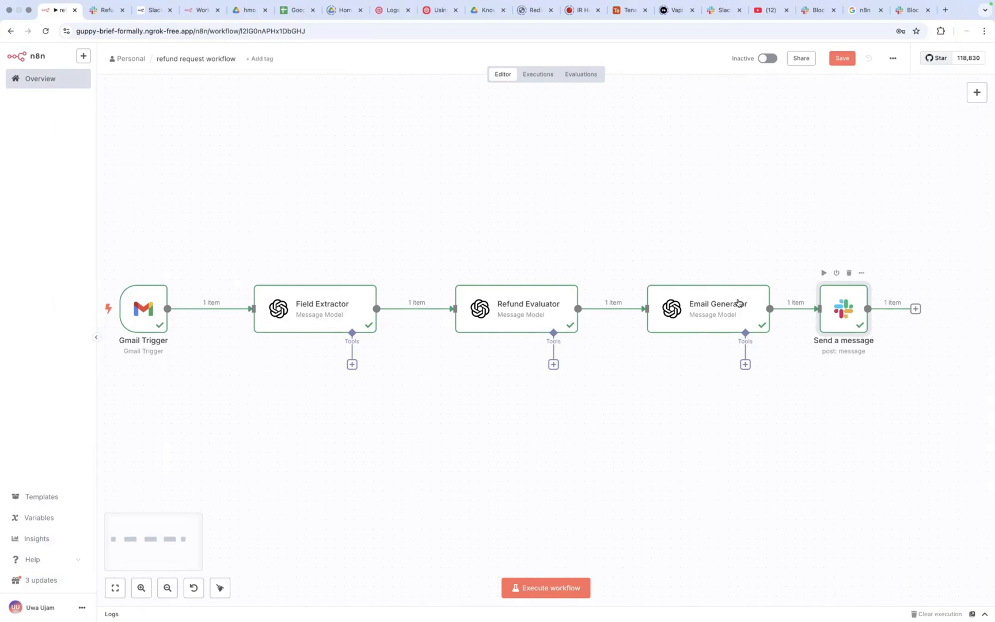
{"action": "double_click", "coordinate": [838, 309]}
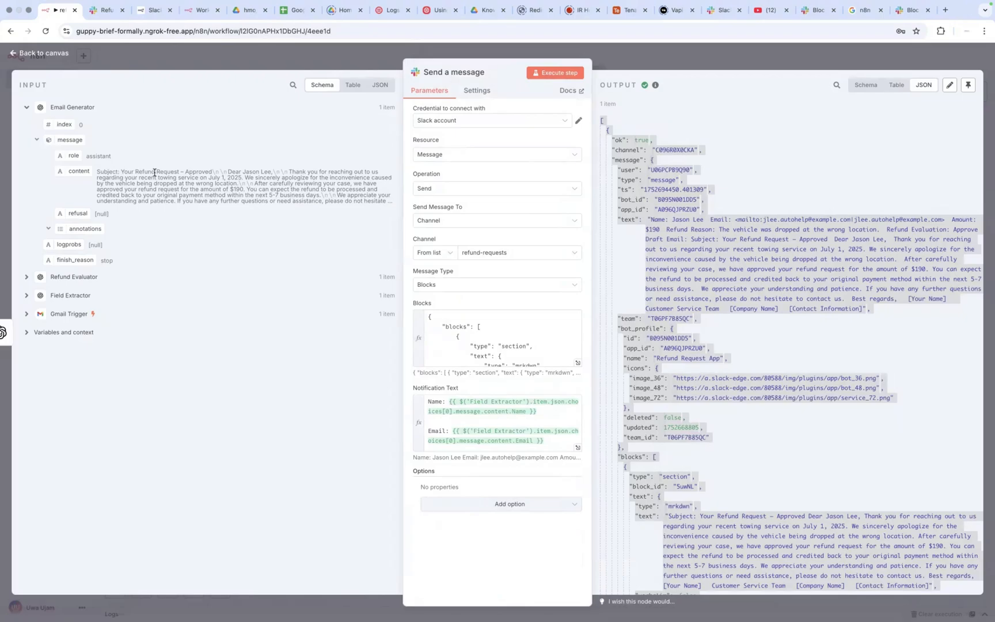
{"action": "left_click", "coordinate": [215, 171]}
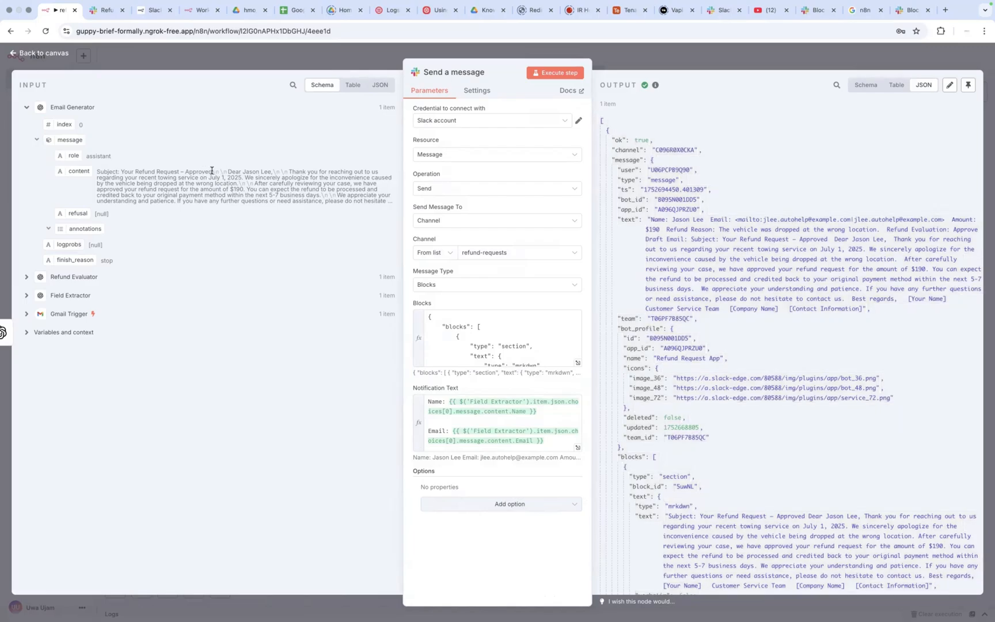
{"action": "mouse_move", "coordinate": [212, 171]}
{"action": "left_mouse_down"}
{"action": "mouse_move", "coordinate": [236, 178]}
{"action": "mouse_move", "coordinate": [225, 171]}
{"action": "left_mouse_up"}
{"action": "scroll", "coordinate": [665, 266], "scroll_direction": "down", "scroll_amount": 1}
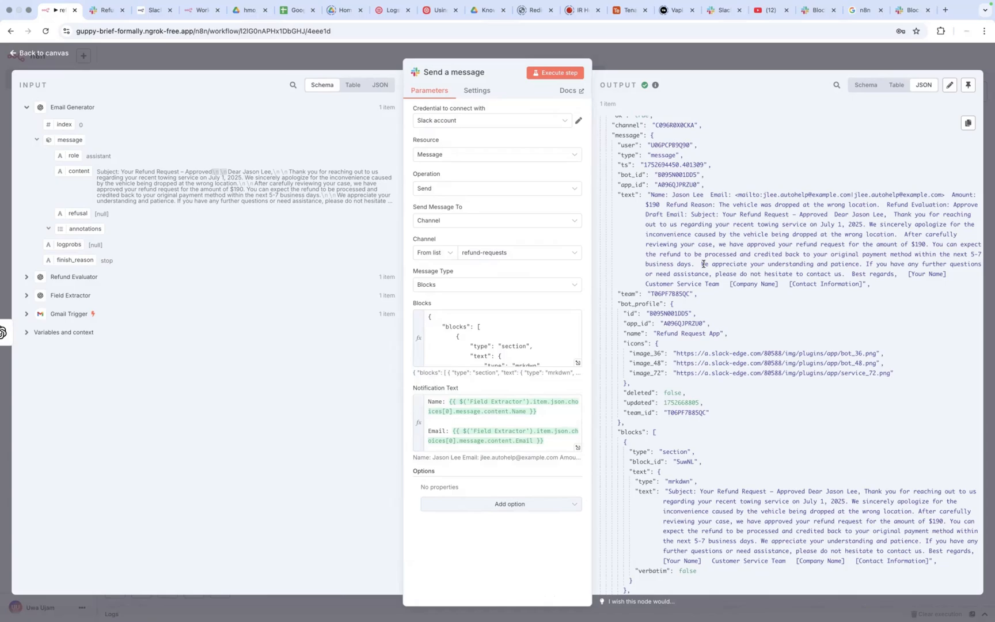
{"action": "left_click", "coordinate": [577, 363]}
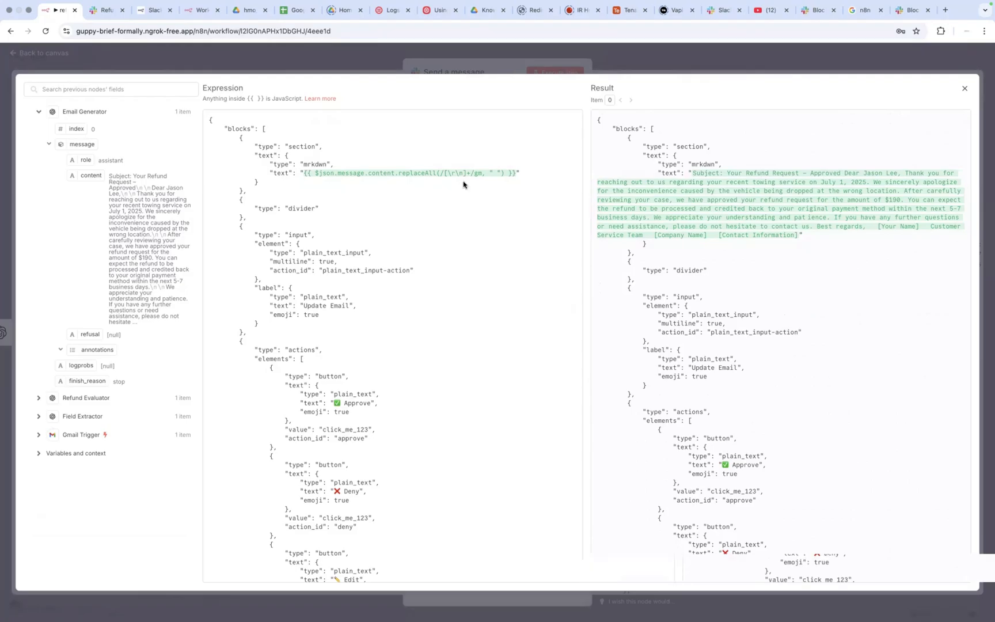
Step: Switch to Slack and compare the formatting of the channel's first refund message with the latest message containing the action buttons
{"action": "key", "text": "ctrl+Left"}
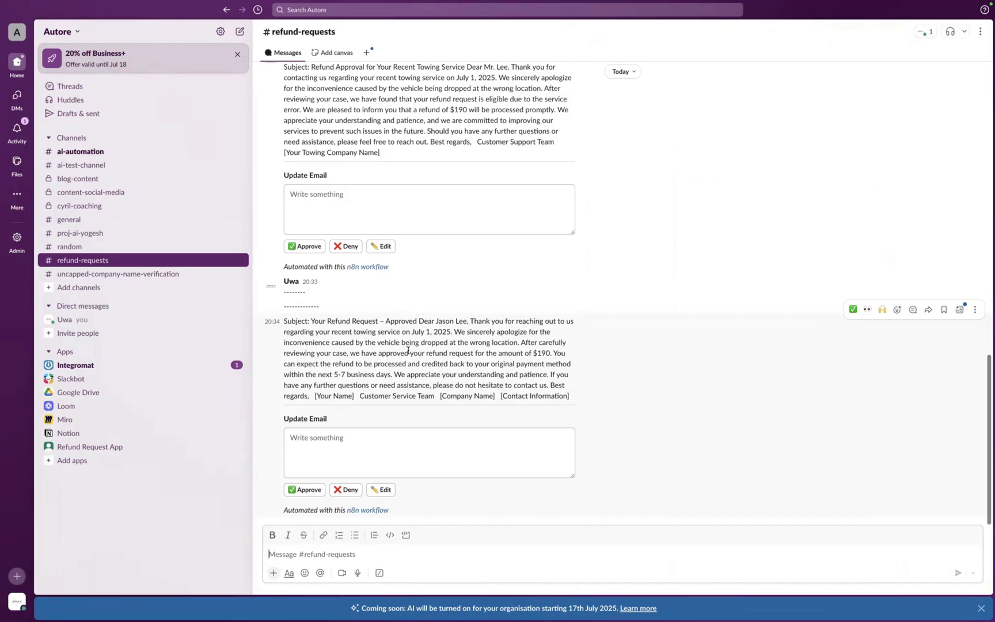
{"action": "scroll", "coordinate": [407, 350], "scroll_direction": "up", "scroll_amount": 15}
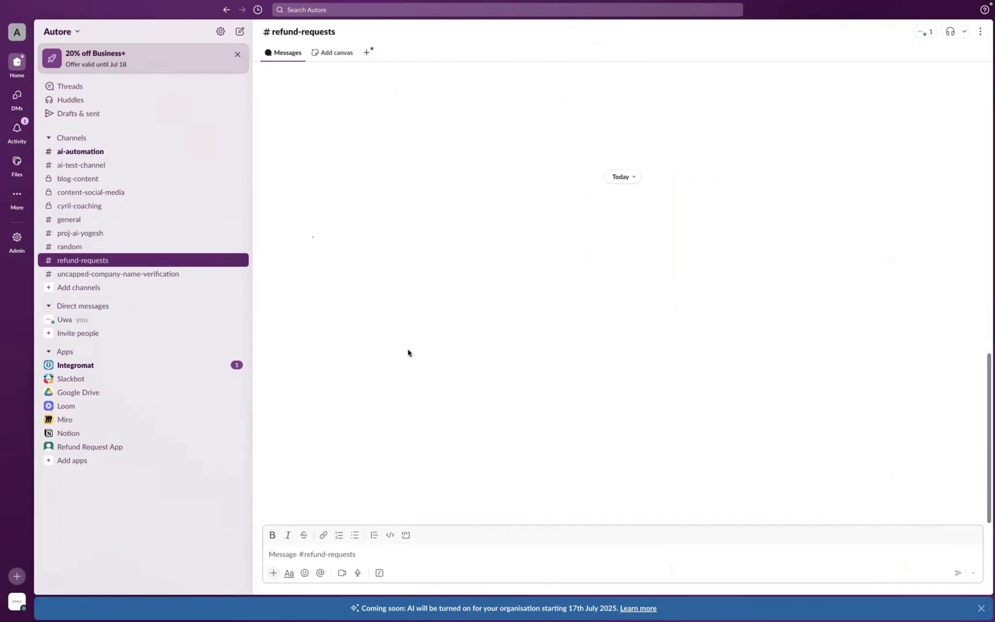
{"action": "scroll", "coordinate": [408, 353], "scroll_direction": "up", "scroll_amount": 10}
{"action": "scroll", "coordinate": [407, 352], "scroll_direction": "down", "scroll_amount": 1}
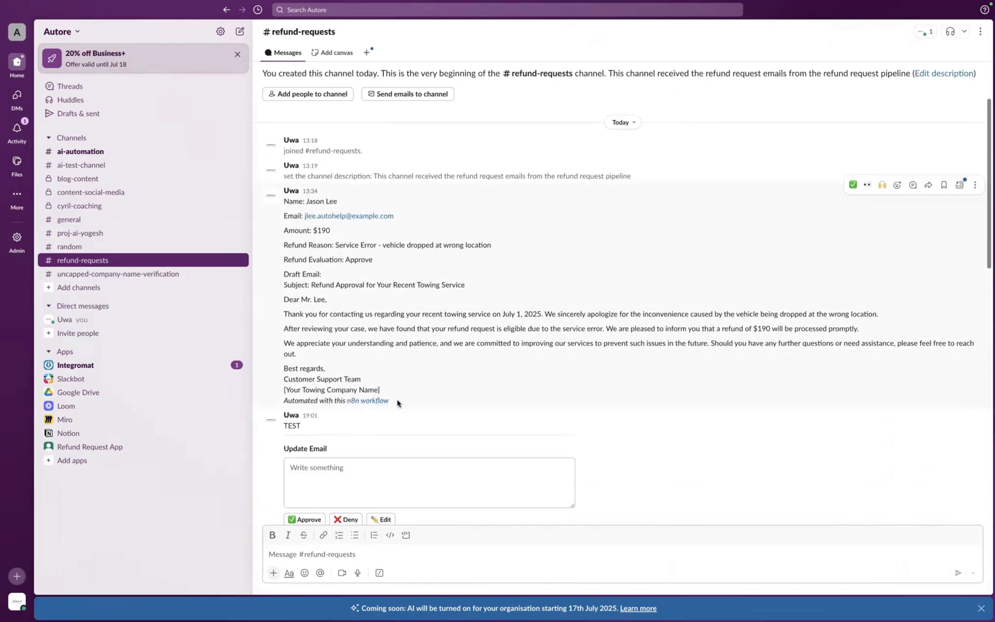
{"action": "left_click_drag", "start_coordinate": [397, 402], "coordinate": [280, 203]}
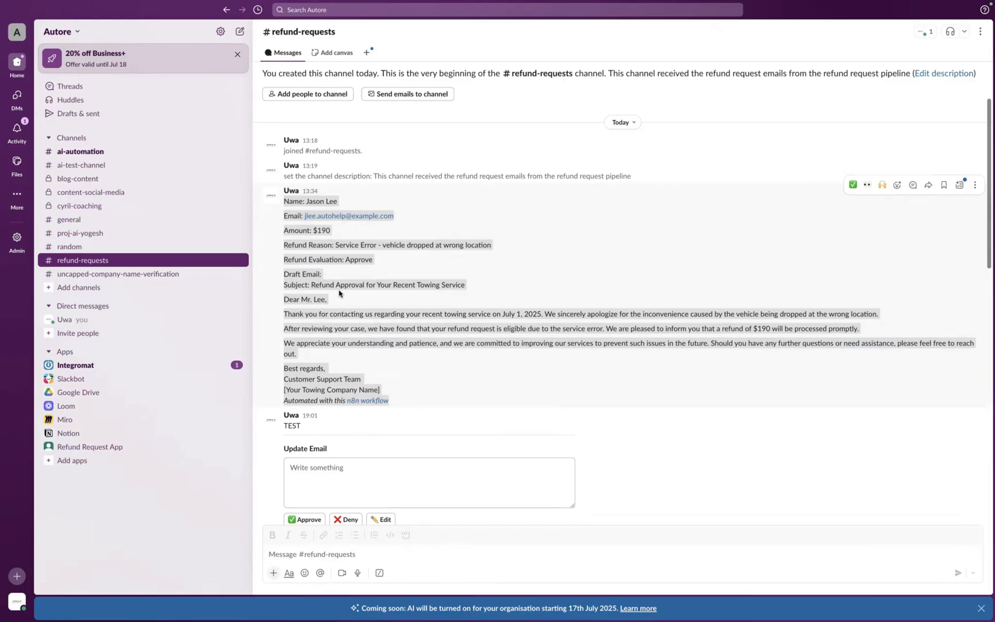
{"action": "scroll", "coordinate": [339, 294], "scroll_direction": "down", "scroll_amount": 15}
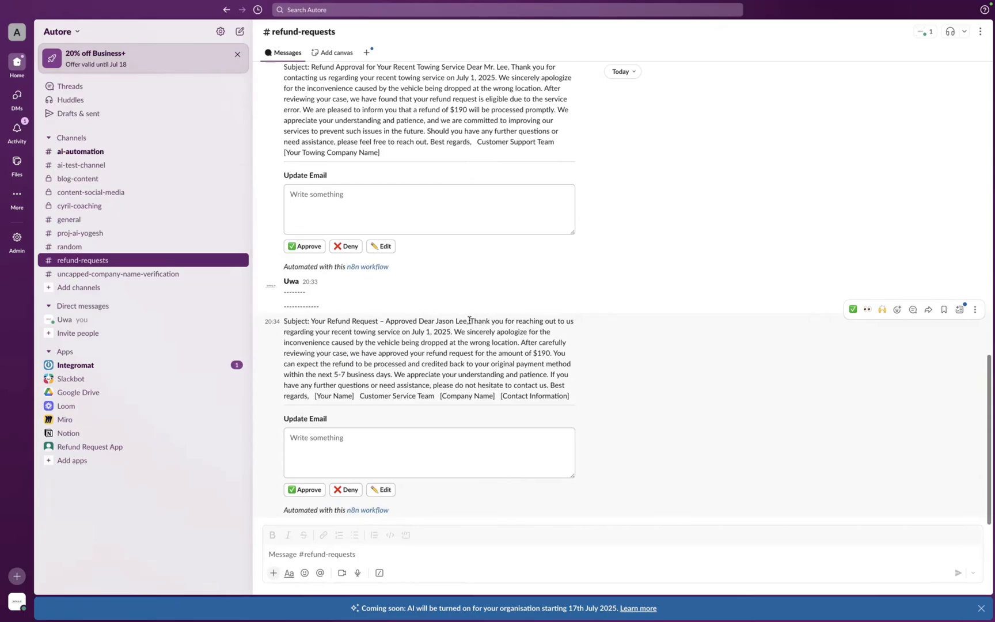
{"action": "left_click_drag", "start_coordinate": [470, 321], "coordinate": [545, 384]}
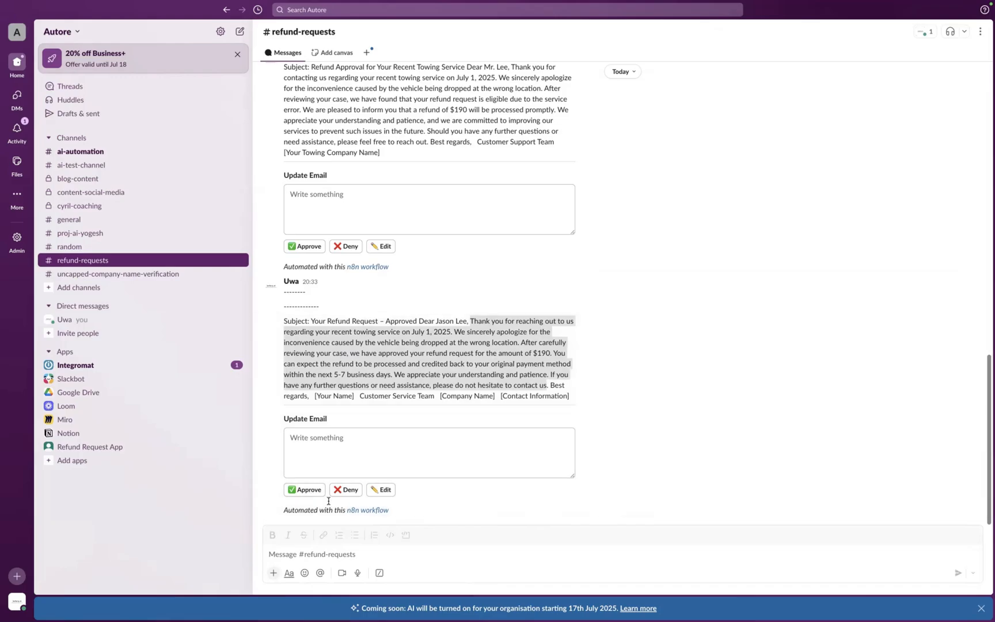
Step: Return to n8n, close the Send a message node and save the refund request workflow
{"action": "key", "text": "ctrl+Left"}
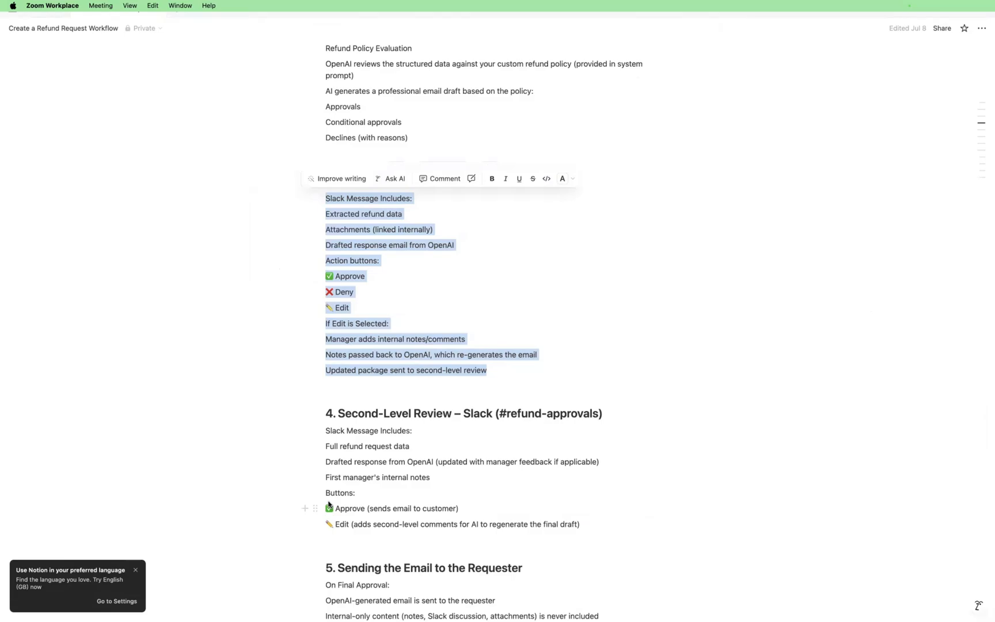
{"action": "key", "text": "ctrl+Right"}
{"action": "key", "text": "ctrl+Right"}
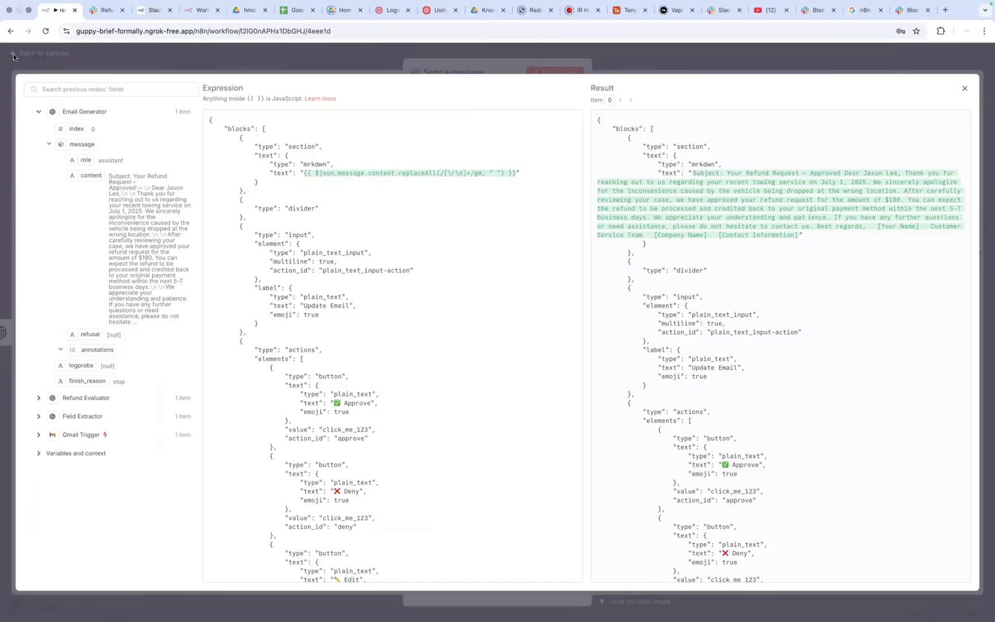
{"action": "left_click", "coordinate": [12, 56]}
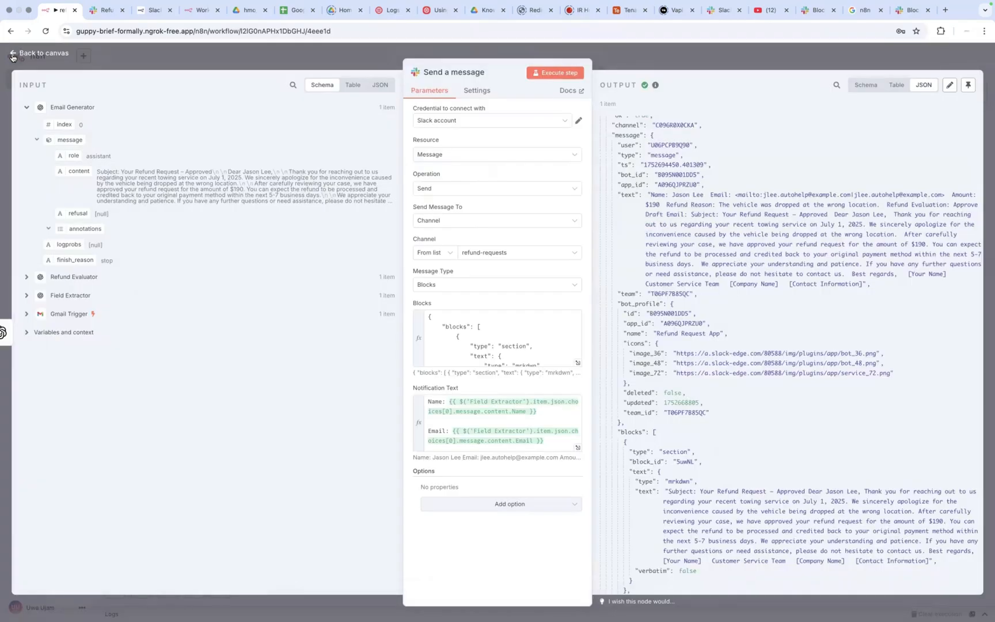
{"action": "left_click", "coordinate": [12, 55]}
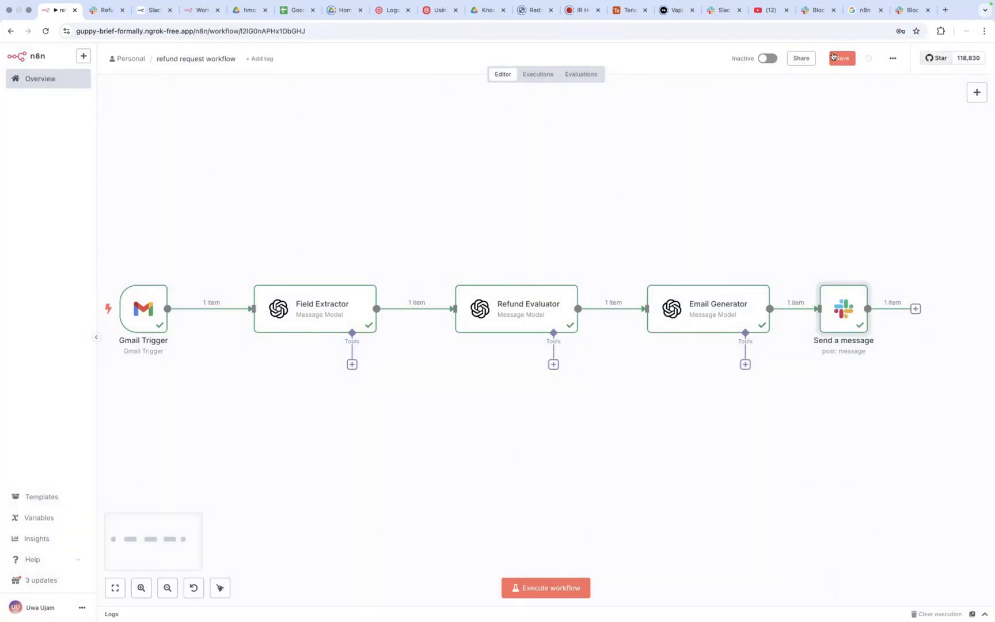
{"action": "left_click", "coordinate": [837, 58]}
Step: Start a test execution of the Slack Actions Refund Request Webhook workflow and switch to Slack's #refund-requests channel
{"action": "left_click", "coordinate": [42, 84]}
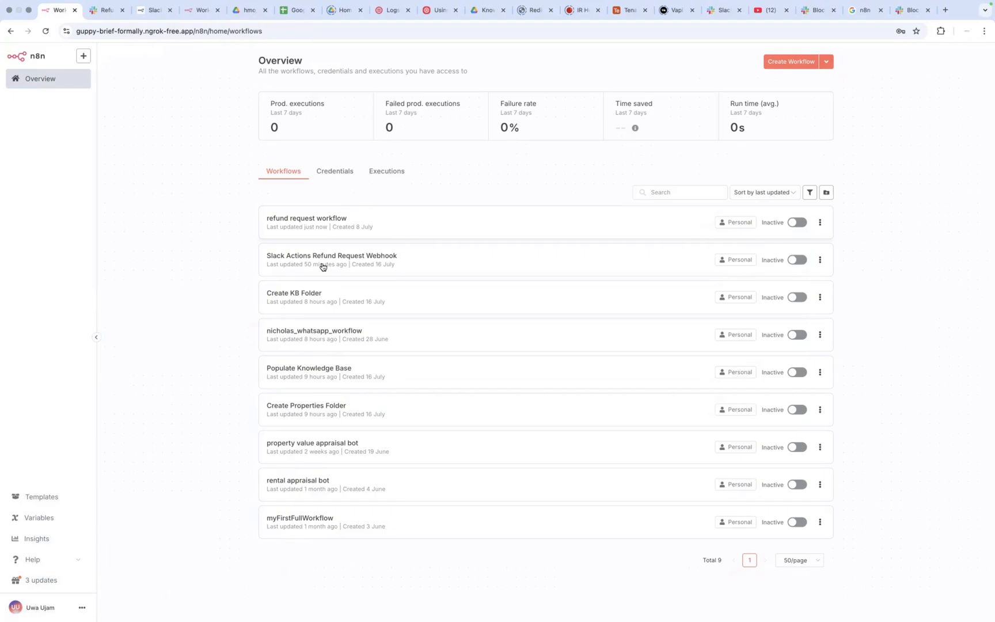
{"action": "left_click", "coordinate": [345, 260]}
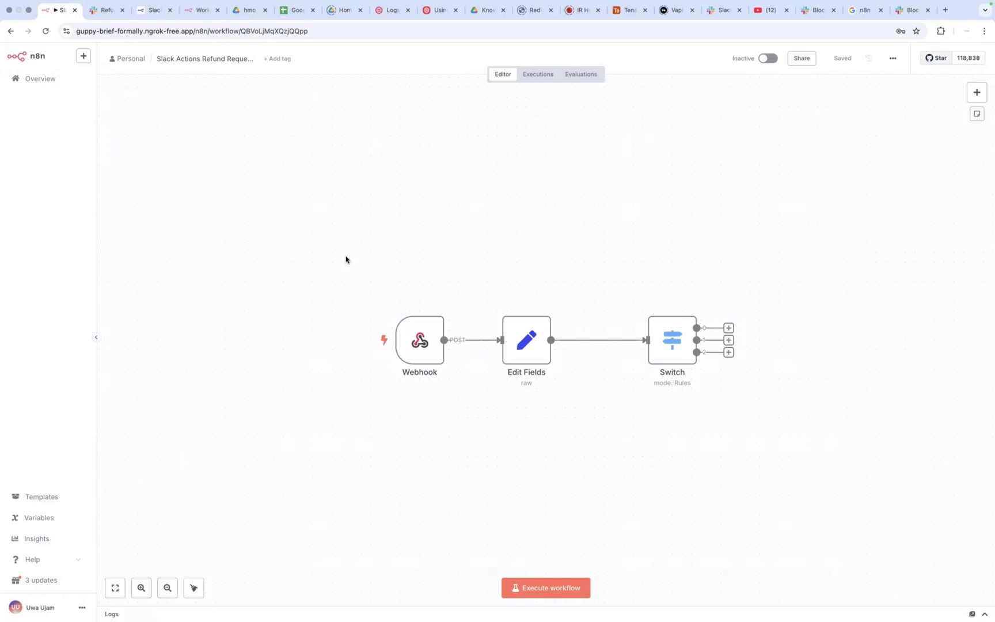
{"action": "mouse_move", "coordinate": [417, 361]}
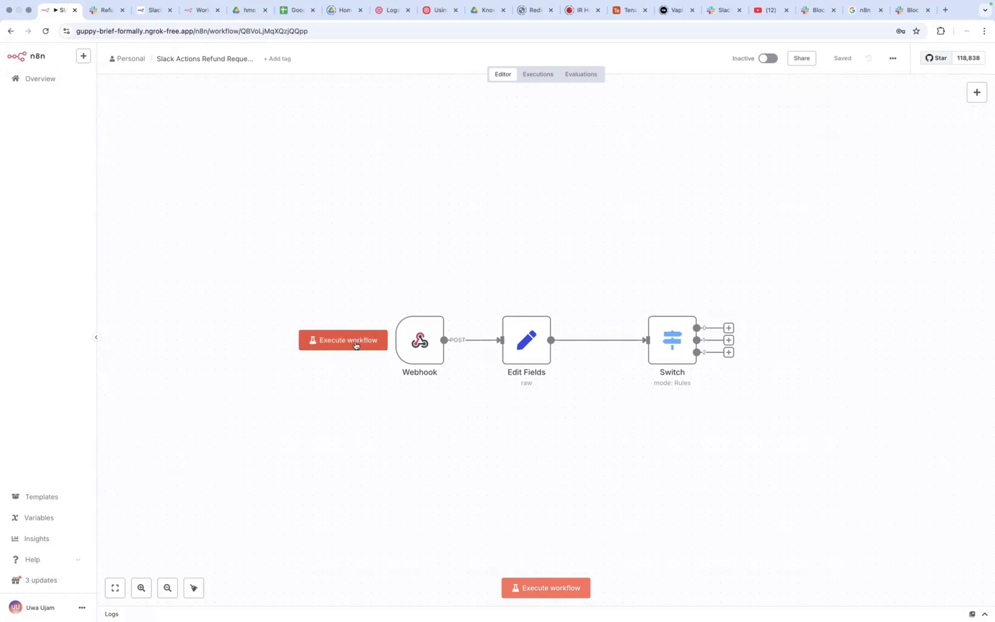
{"action": "left_click", "coordinate": [356, 344]}
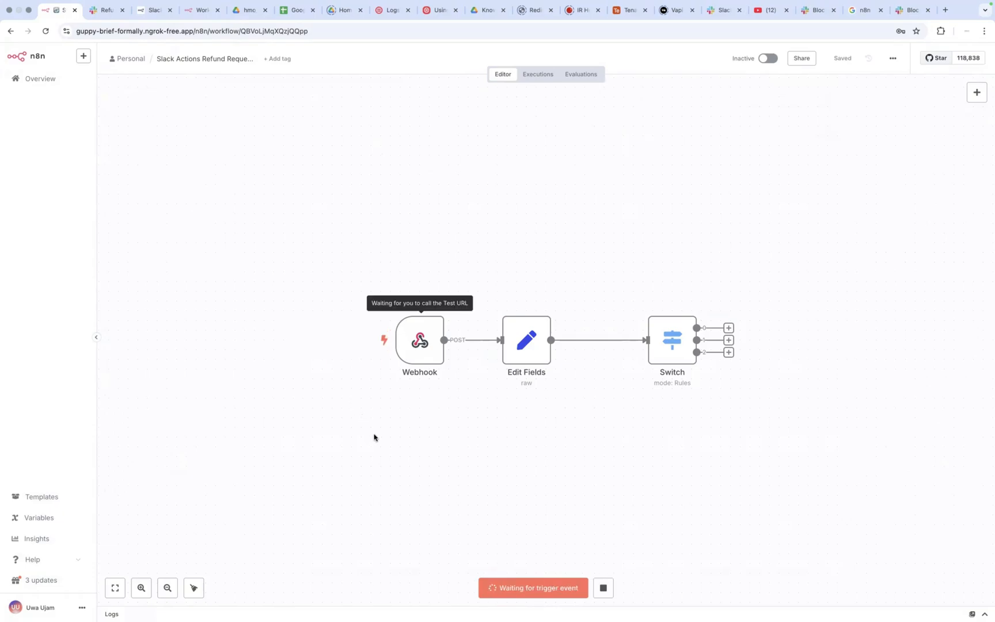
{"action": "scroll", "coordinate": [374, 438], "scroll_direction": "left", "scroll_amount": 7}
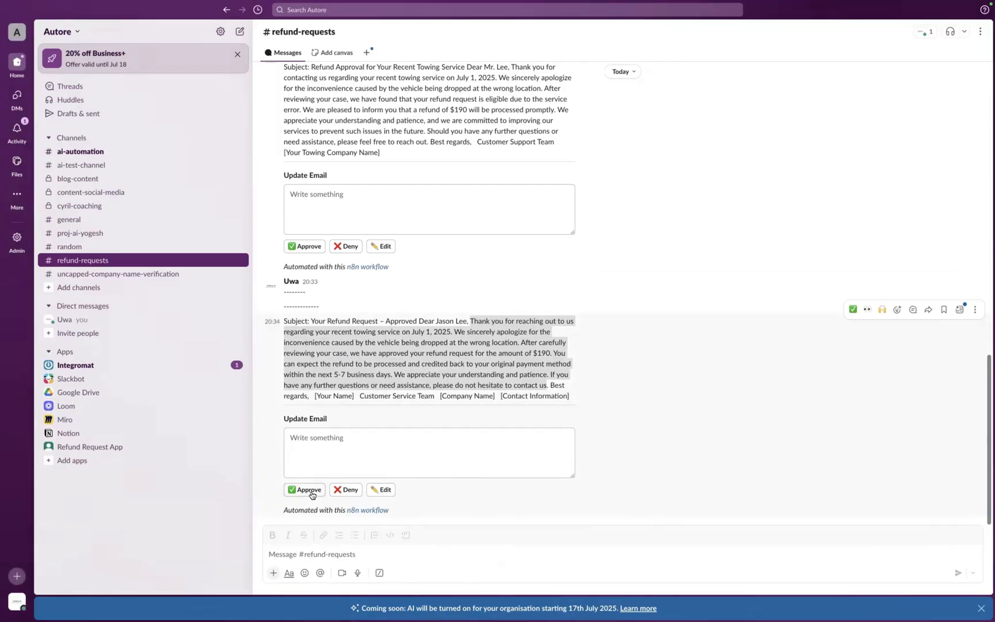
Step: Approve the latest refund request message in the #refund-requests channel and switch back to the n8n webhook workflow
{"action": "left_click", "coordinate": [310, 491]}
{"action": "key", "text": "ctrl+Right"}
{"action": "left_click", "coordinate": [311, 491]}
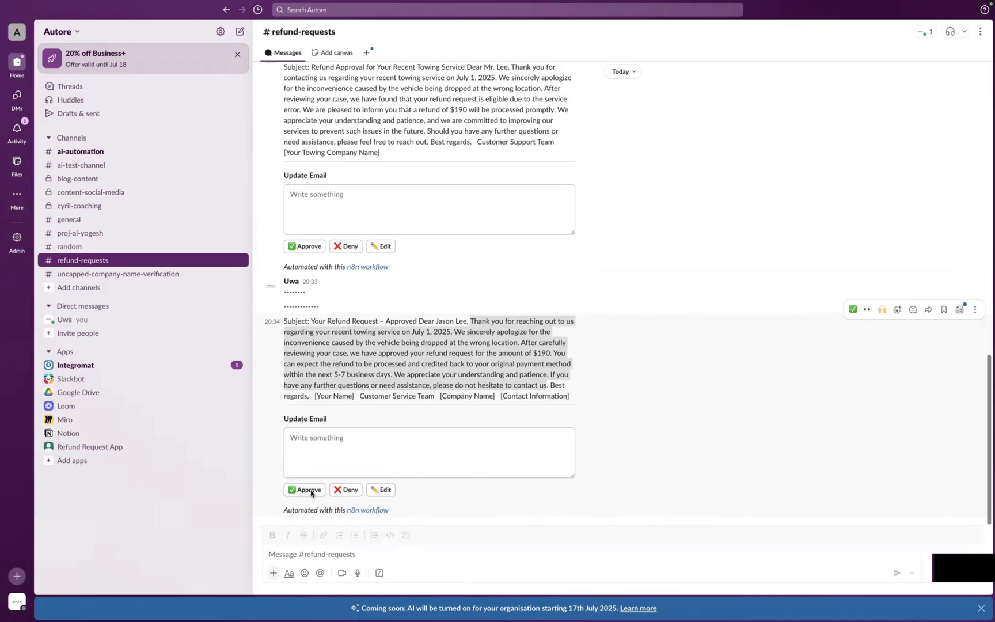
{"action": "key", "text": "ctrl+Right"}
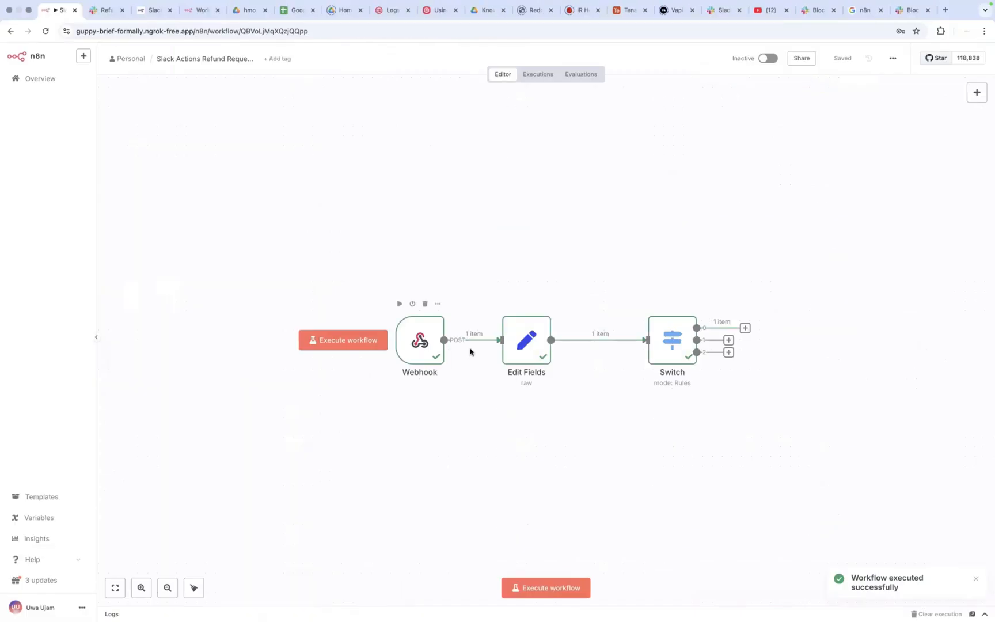
Step: Examine the Webhook node's JSON output down to the actions entry in the Slack payload, and return to the canvas
{"action": "mouse_move", "coordinate": [422, 341]}
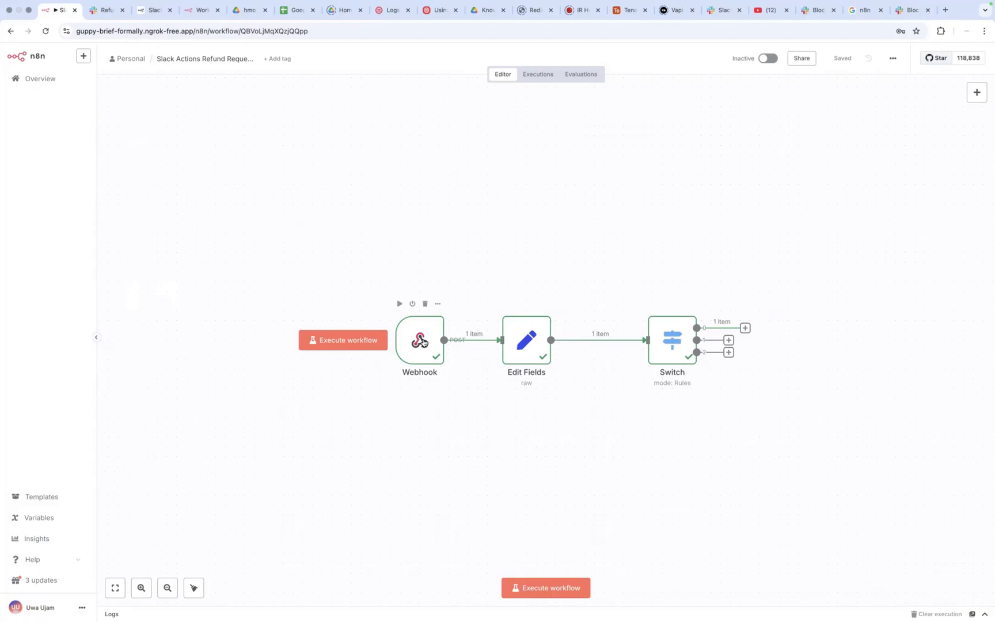
{"action": "double_click", "coordinate": [423, 342]}
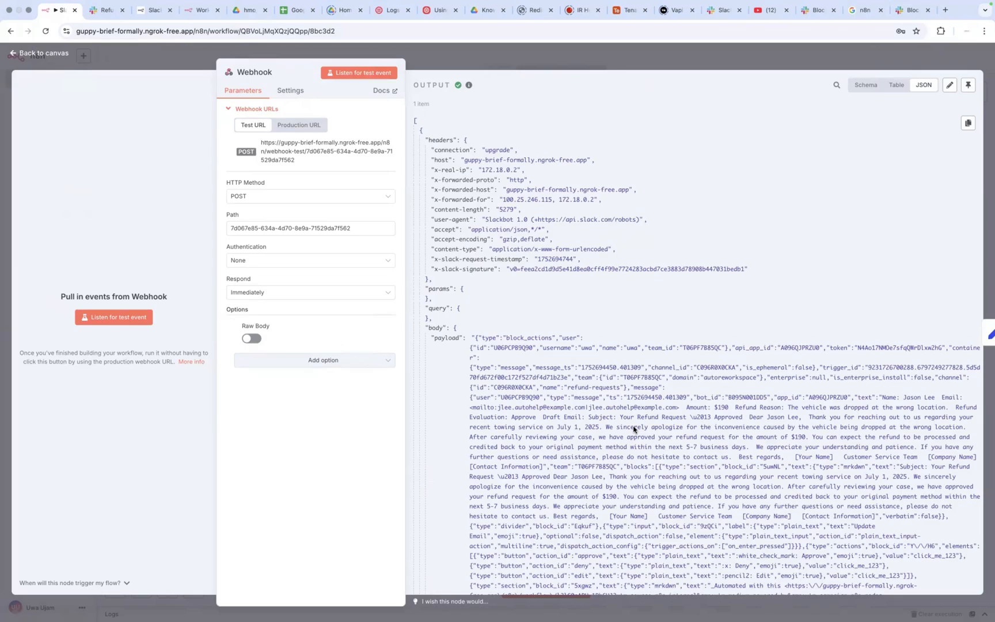
{"action": "scroll", "coordinate": [456, 282], "scroll_direction": "down", "scroll_amount": 5}
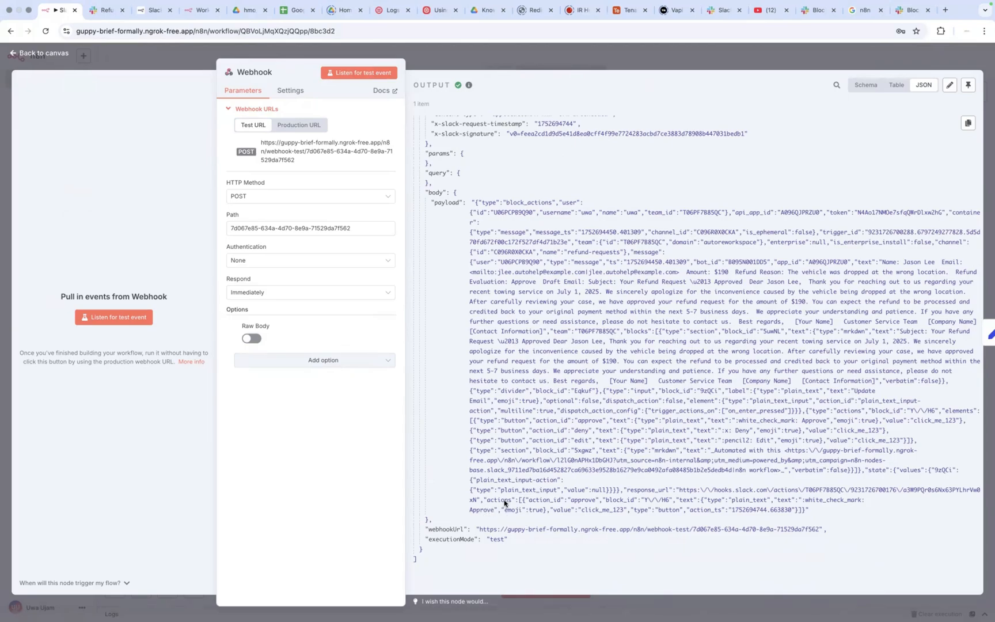
{"action": "left_click", "coordinate": [16, 57]}
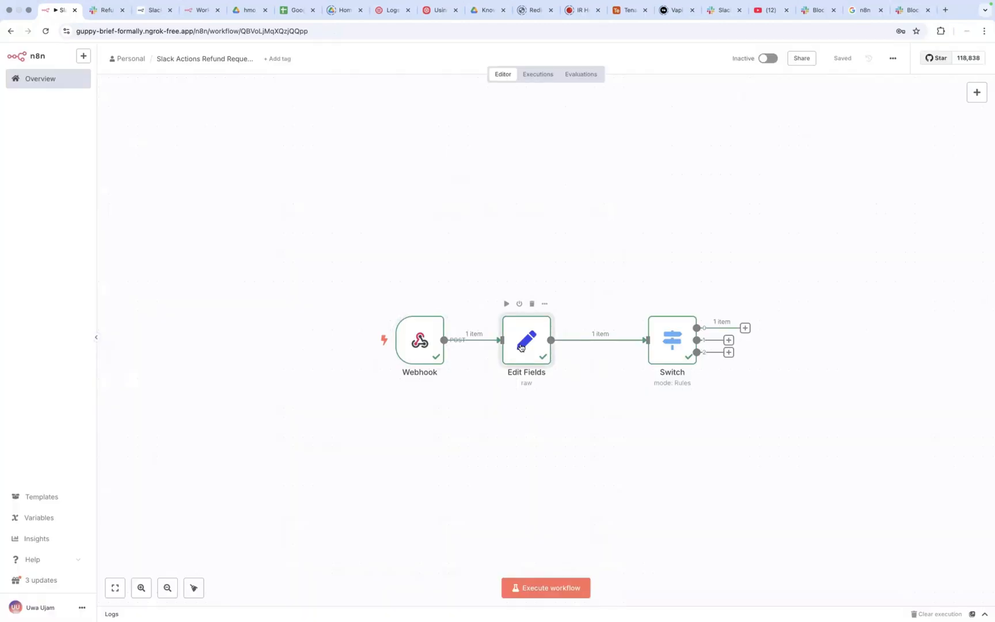
Step: Examine the Edit Fields node's parsed JSON output, from the message blocks and button elements to the state and actions data, and return to the canvas
{"action": "double_click", "coordinate": [521, 346]}
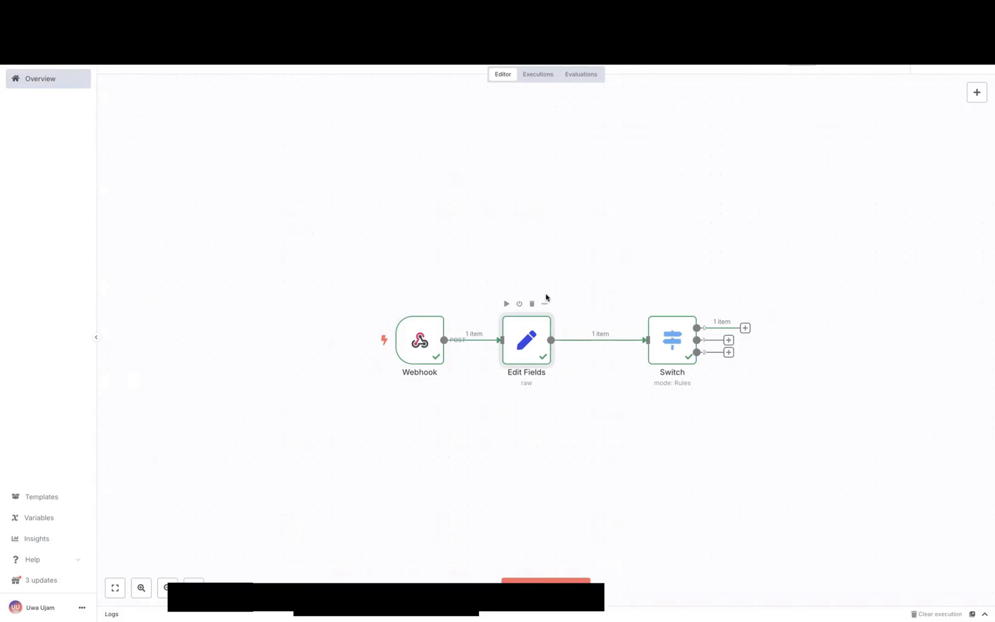
{"action": "scroll", "coordinate": [656, 377], "scroll_direction": "down", "scroll_amount": 5}
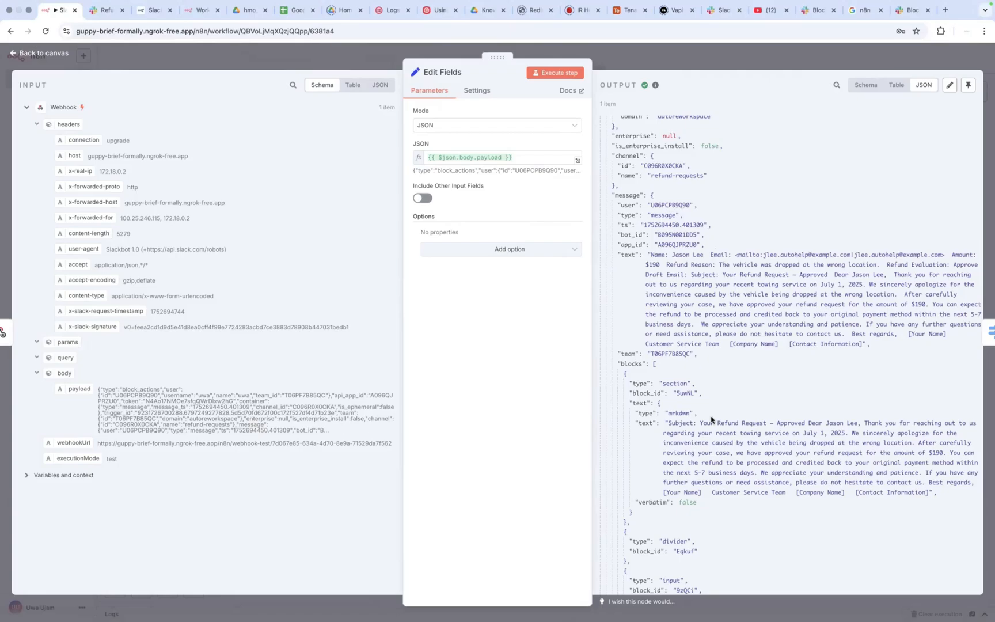
{"action": "scroll", "coordinate": [710, 416], "scroll_direction": "down", "scroll_amount": 1}
{"action": "scroll", "coordinate": [711, 416], "scroll_direction": "down", "scroll_amount": 5}
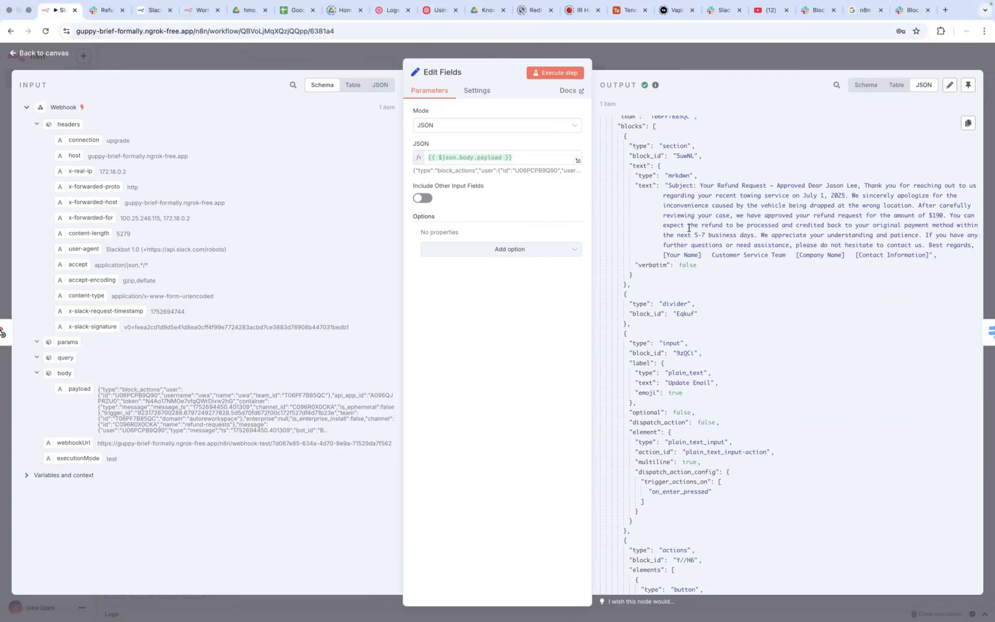
{"action": "scroll", "coordinate": [679, 277], "scroll_direction": "down", "scroll_amount": 8}
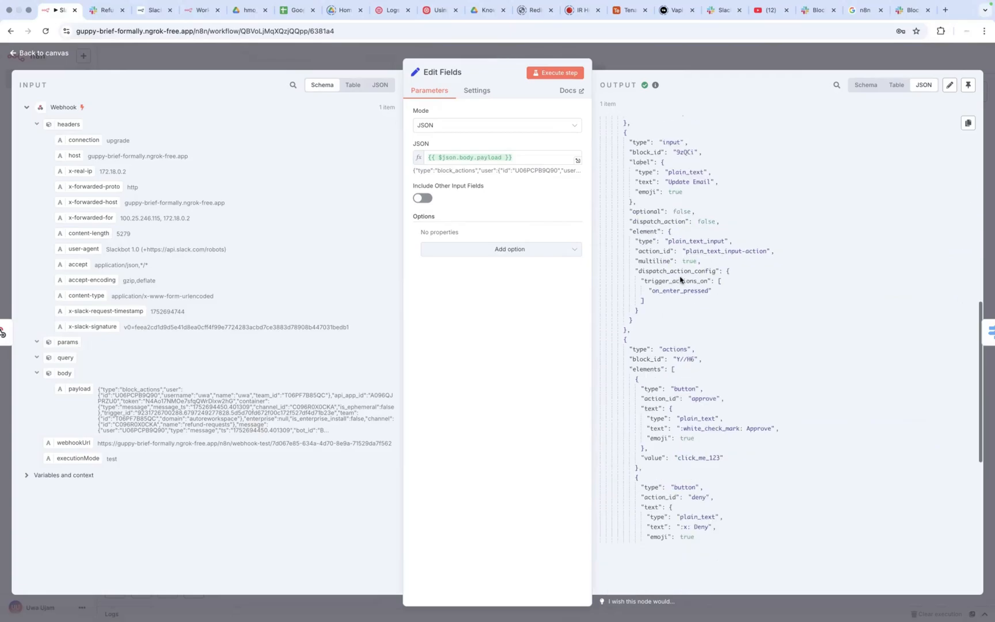
{"action": "scroll", "coordinate": [680, 279], "scroll_direction": "down", "scroll_amount": 2}
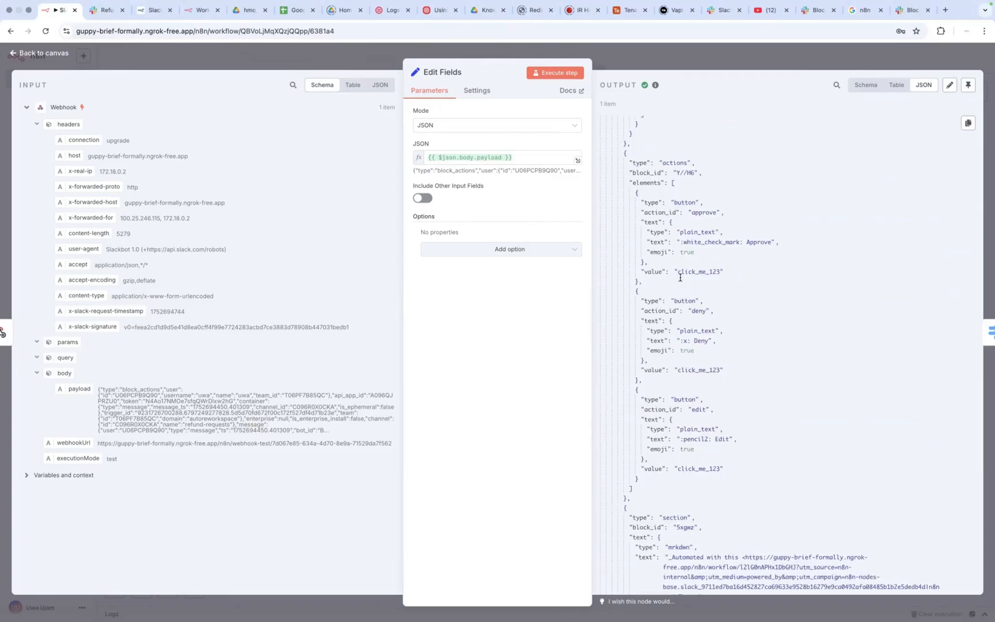
{"action": "scroll", "coordinate": [679, 270], "scroll_direction": "down", "scroll_amount": 1}
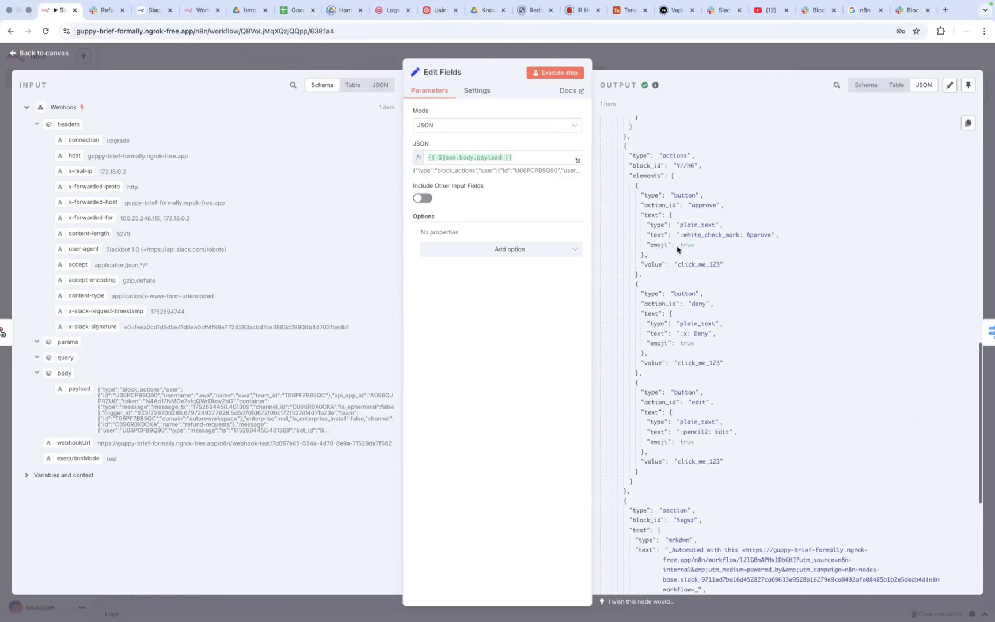
{"action": "scroll", "coordinate": [696, 251], "scroll_direction": "down", "scroll_amount": 2}
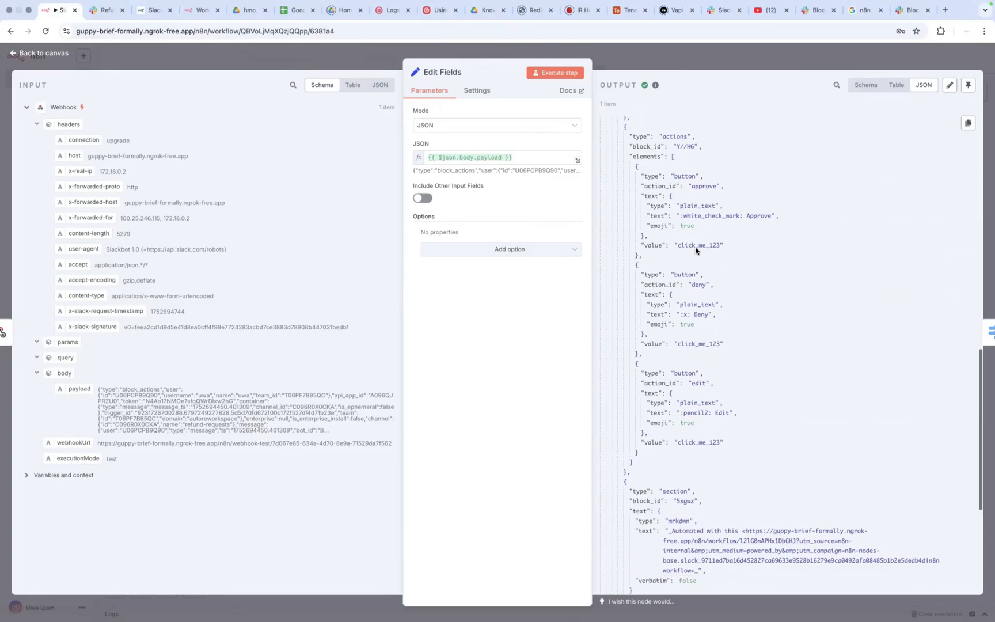
{"action": "scroll", "coordinate": [696, 248], "scroll_direction": "down", "scroll_amount": 11}
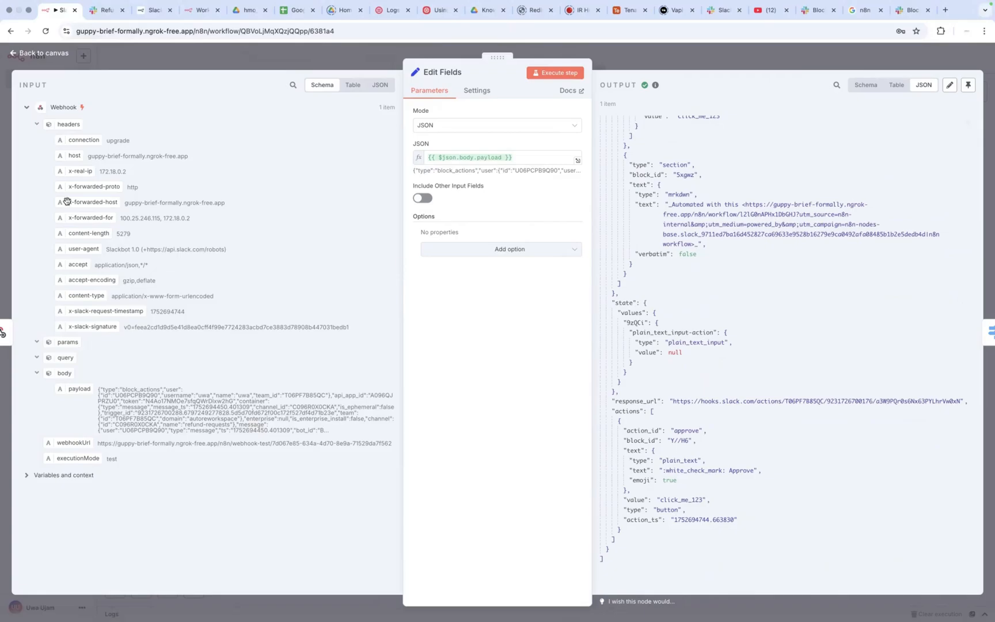
{"action": "left_click", "coordinate": [12, 54]}
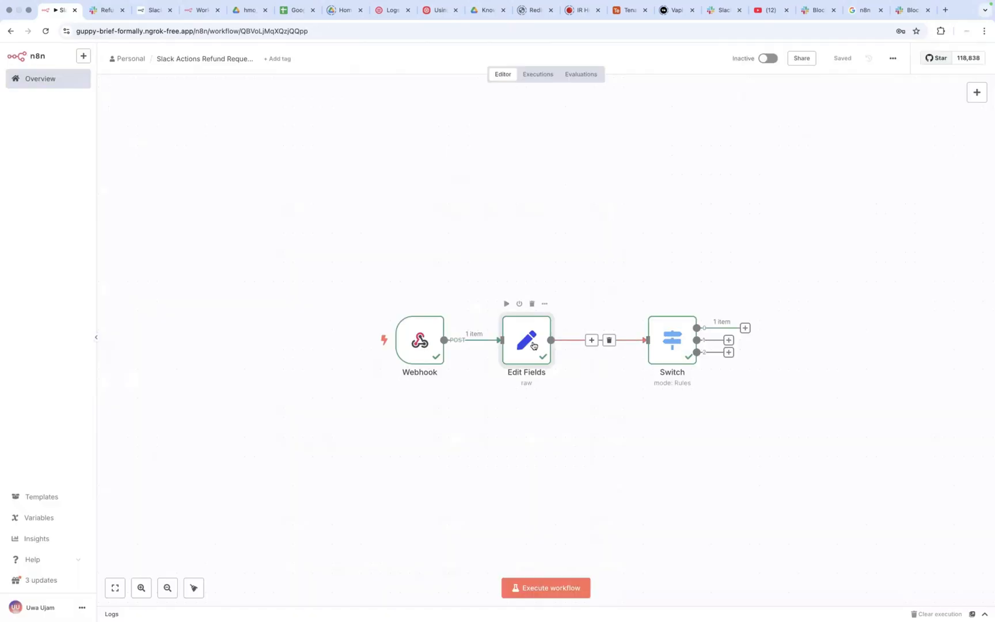
{"action": "left_click_drag", "start_coordinate": [534, 345], "coordinate": [543, 343]}
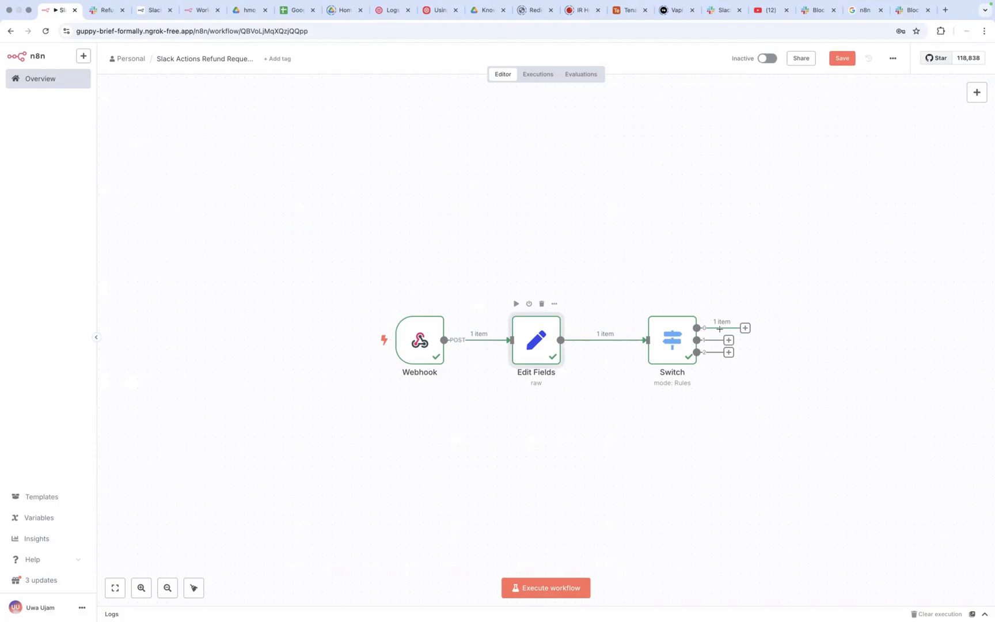